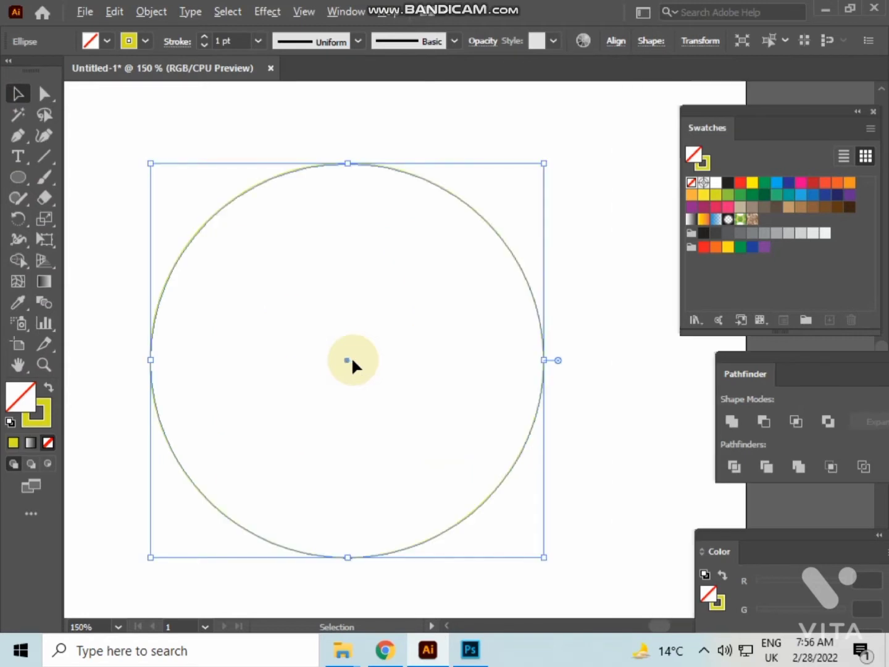
Step: Give the large circle a black stroke and no fill
{"action": "left_click_drag", "start_coordinate": [351, 359], "coordinate": [376, 360]}
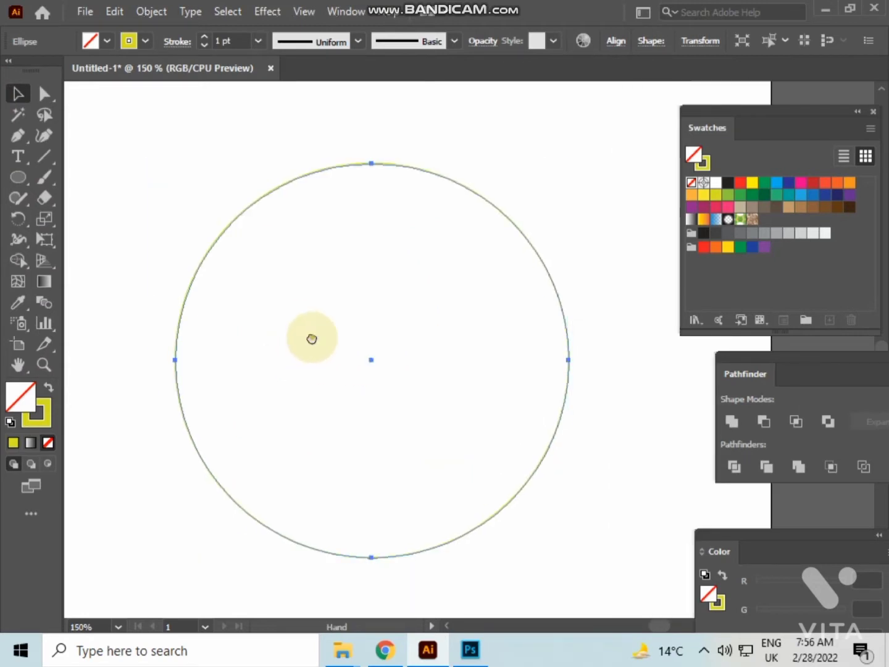
{"action": "left_click_drag", "start_coordinate": [312, 338], "coordinate": [319, 381]}
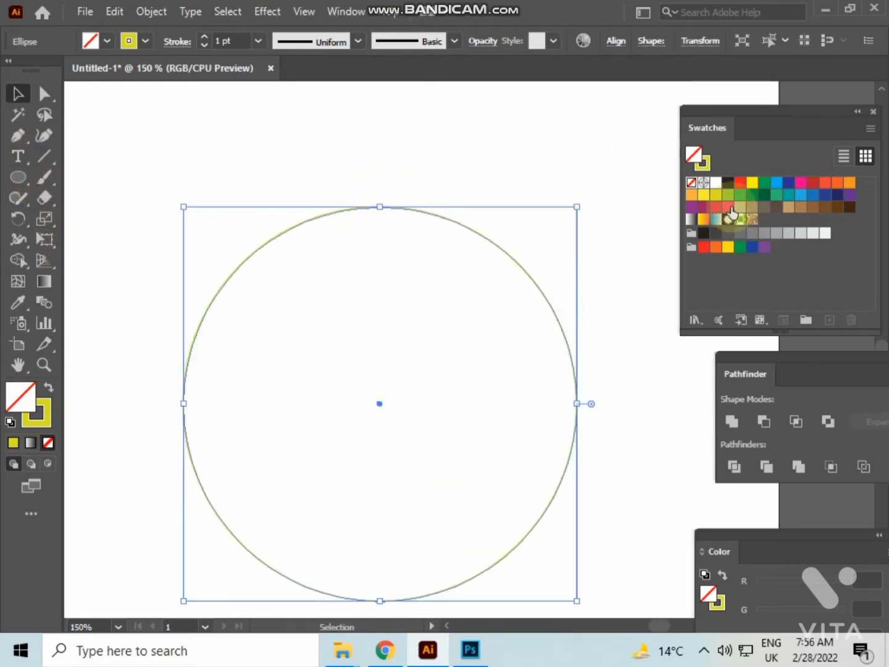
{"action": "left_click", "coordinate": [728, 184]}
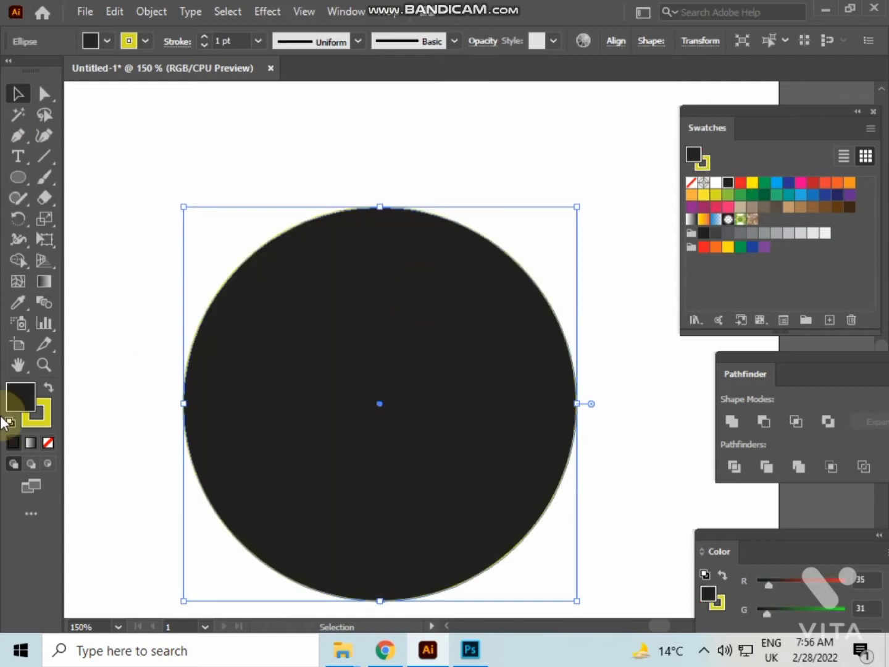
{"action": "left_click", "coordinate": [48, 386]}
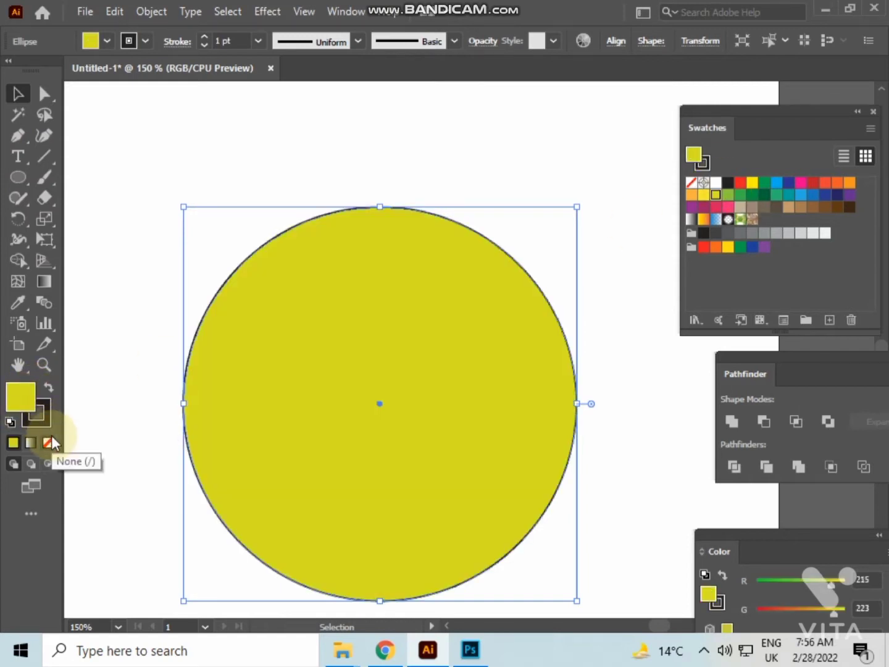
{"action": "left_click", "coordinate": [50, 440]}
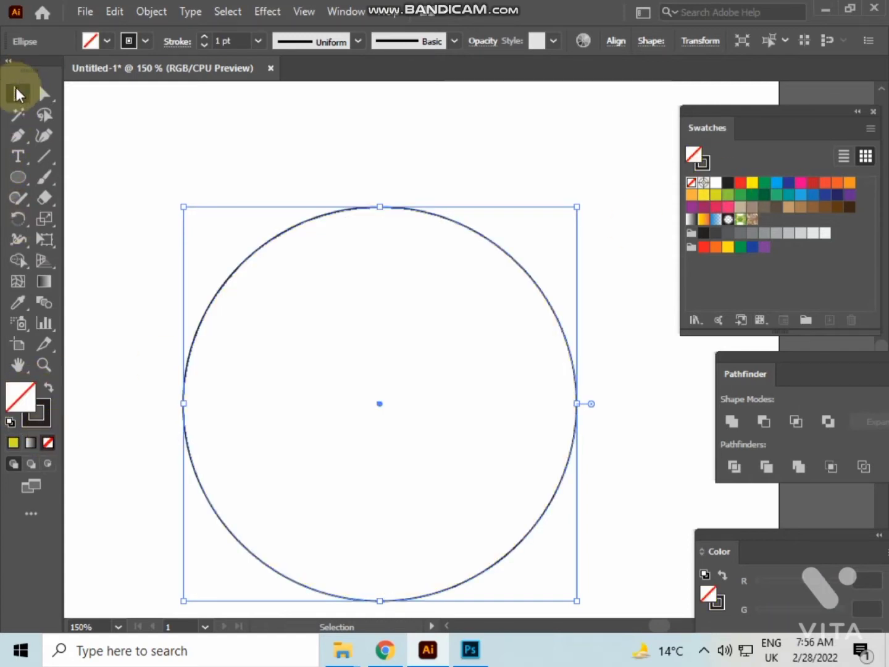
Step: Draw a narrow vertical ellipse above the circle with a black fill and no stroke
{"action": "left_click", "coordinate": [361, 114]}
{"action": "left_click_drag", "start_coordinate": [361, 118], "coordinate": [361, 146]}
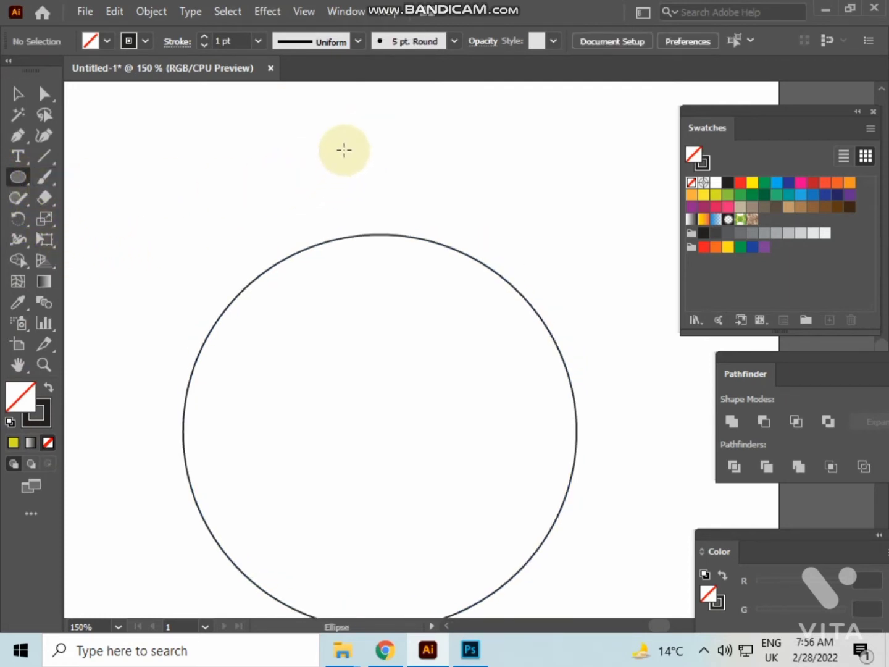
{"action": "left_click", "coordinate": [48, 391]}
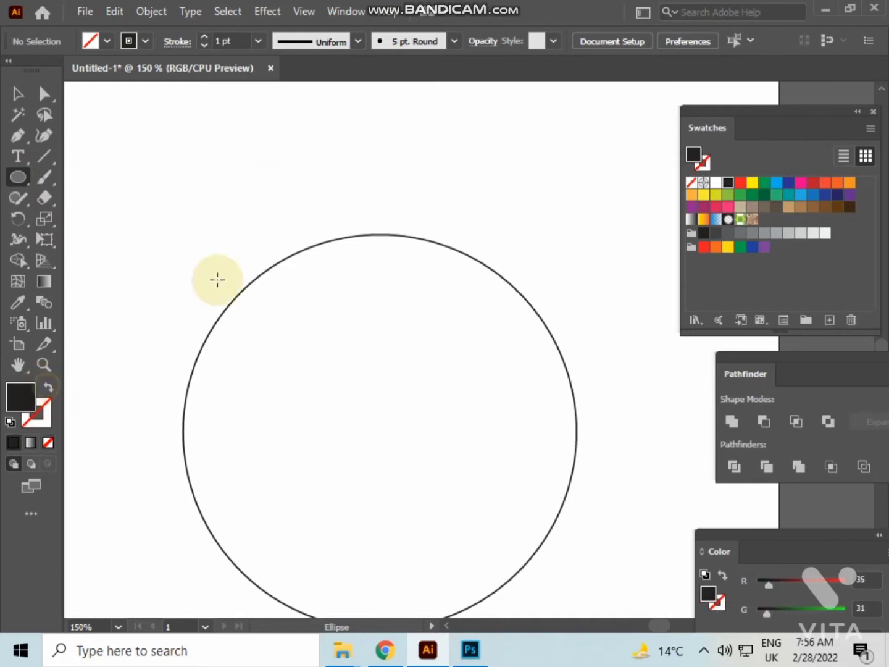
{"action": "mouse_move", "coordinate": [374, 105]}
{"action": "left_mouse_down"}
{"action": "mouse_move", "coordinate": [414, 208]}
{"action": "mouse_move", "coordinate": [429, 211]}
{"action": "mouse_move", "coordinate": [423, 260]}
{"action": "left_mouse_up"}
Step: Convert the top and bottom anchor points of the black ellipse to corners to form a pointed leaf
{"action": "left_click", "coordinate": [43, 93]}
{"action": "left_click", "coordinate": [398, 150]}
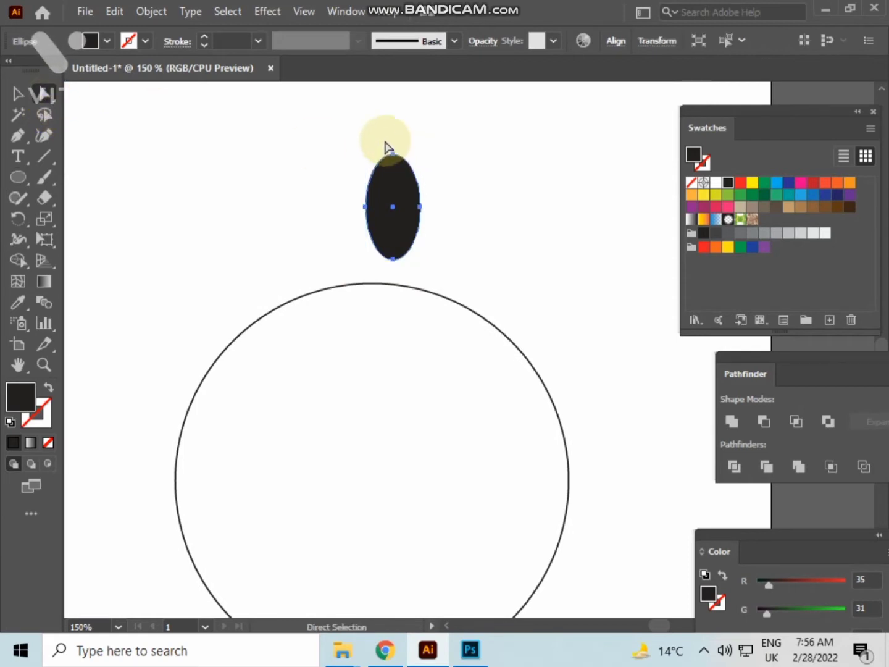
{"action": "left_click_drag", "start_coordinate": [384, 141], "coordinate": [408, 160]}
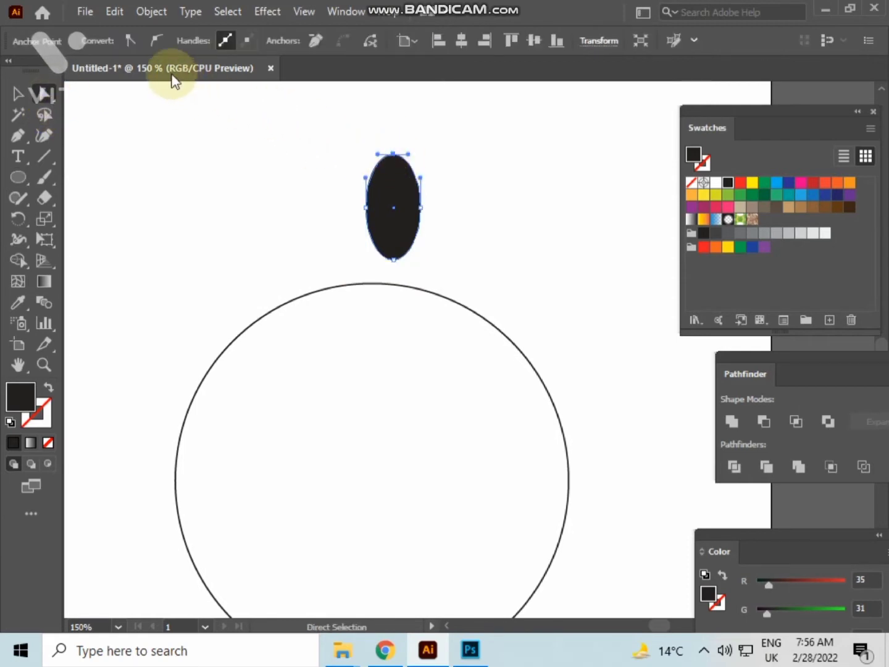
{"action": "left_click", "coordinate": [130, 42]}
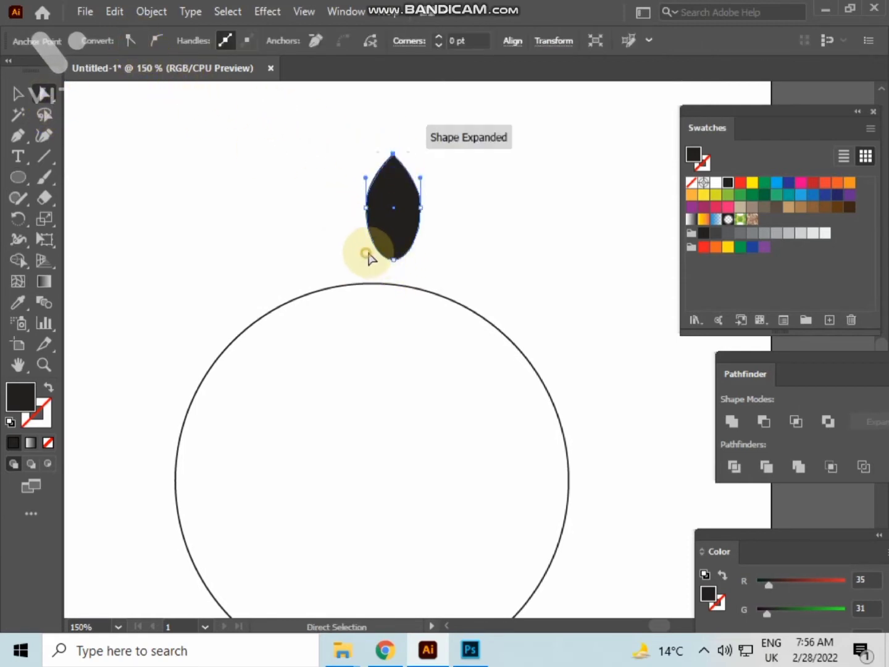
{"action": "left_click_drag", "start_coordinate": [368, 253], "coordinate": [421, 275]}
{"action": "left_click", "coordinate": [131, 42]}
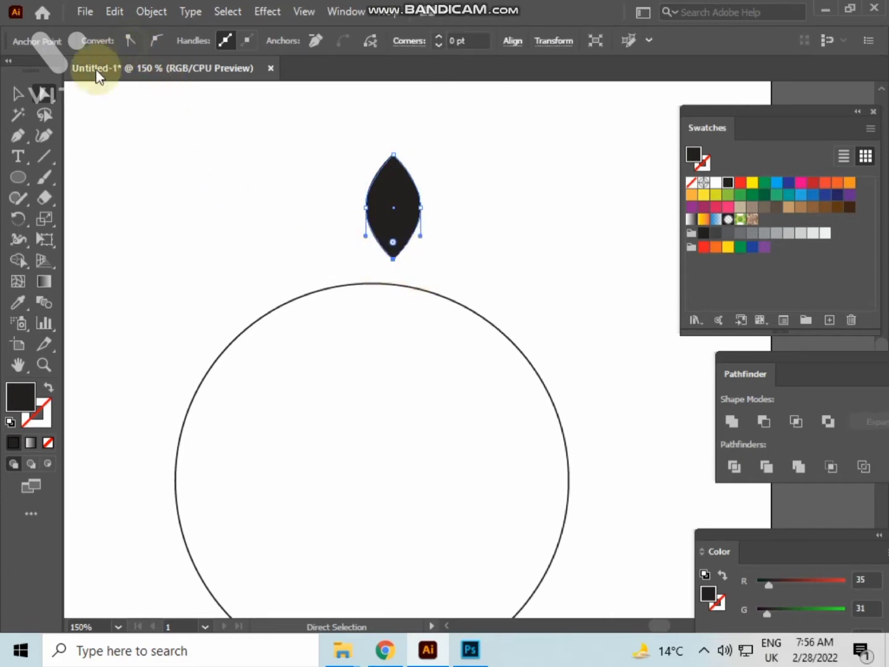
{"action": "left_click", "coordinate": [14, 93]}
{"action": "left_click", "coordinate": [177, 115]}
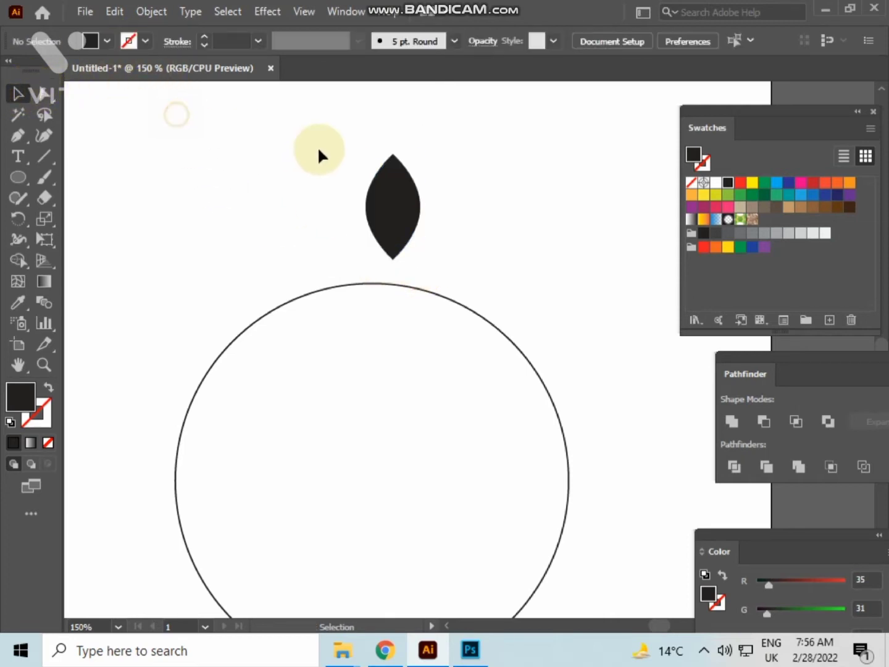
Step: Narrow the leaf shape from its right side and shorten it from its upper tip
{"action": "left_click", "coordinate": [383, 184]}
{"action": "scroll", "coordinate": [382, 181], "scroll_direction": "up", "scroll_amount": 1}
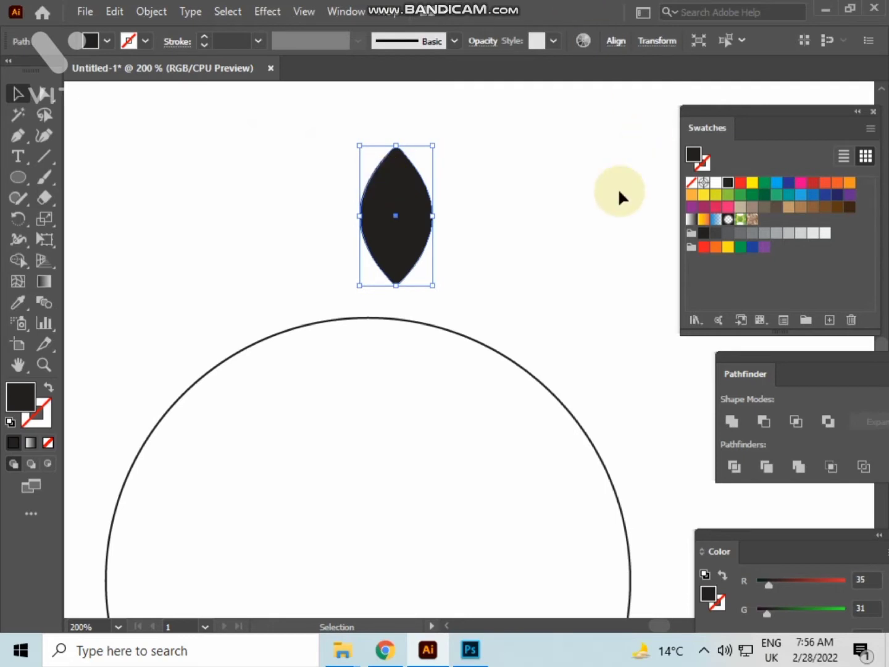
{"action": "left_click_drag", "start_coordinate": [432, 215], "coordinate": [416, 215]}
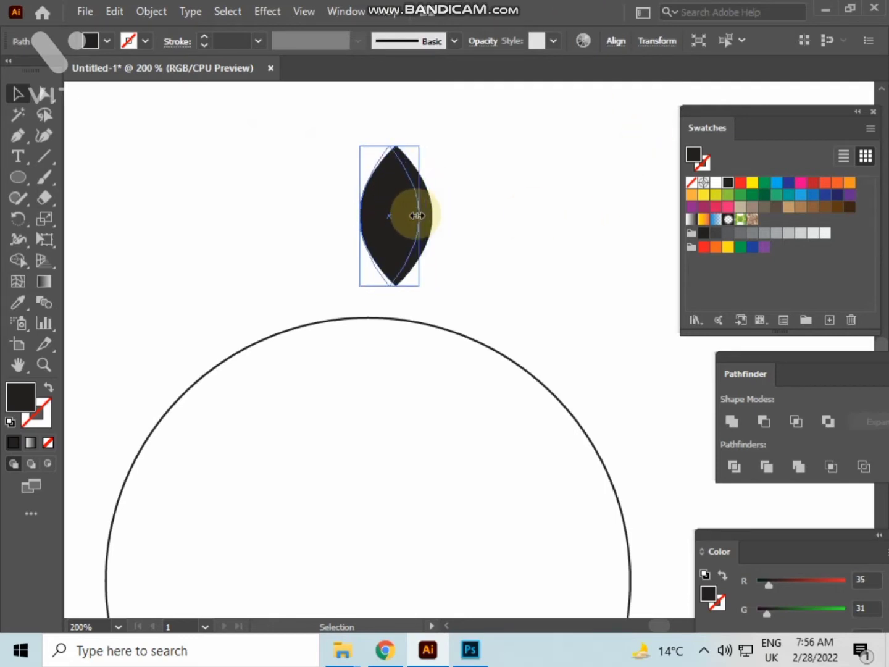
{"action": "left_click", "coordinate": [441, 209]}
{"action": "left_click", "coordinate": [391, 221]}
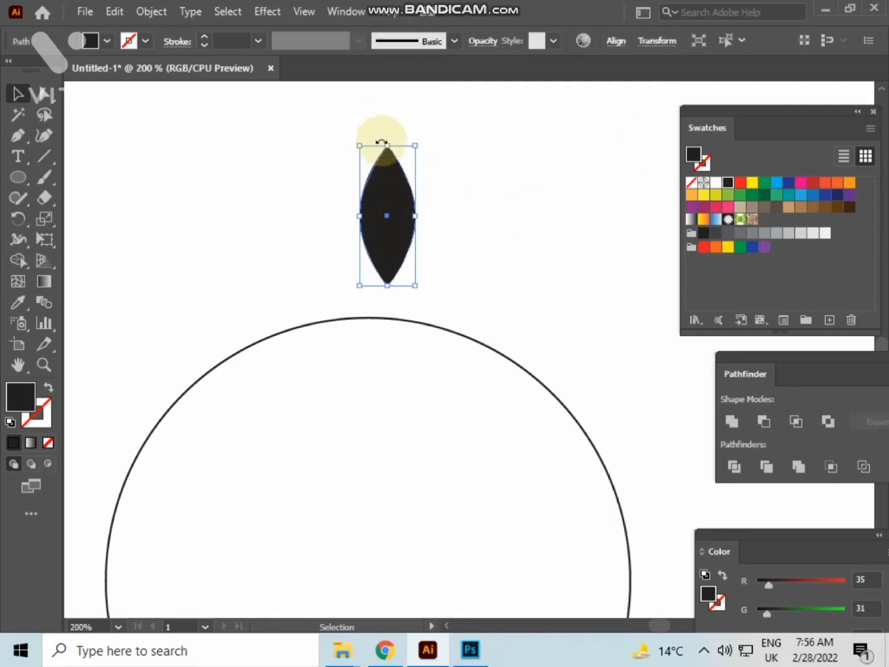
{"action": "left_click_drag", "start_coordinate": [387, 144], "coordinate": [387, 169]}
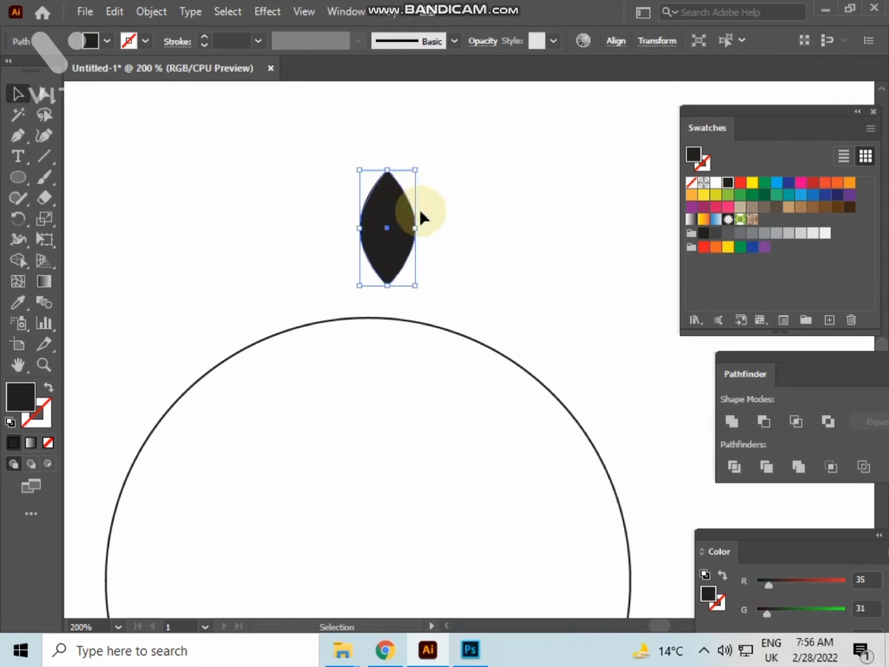
Step: Make the leaf slimmer still and place it with its lower tip just above the circle's upper edge
{"action": "left_click_drag", "start_coordinate": [412, 227], "coordinate": [405, 180]}
{"action": "left_click", "coordinate": [434, 235]}
{"action": "scroll", "coordinate": [433, 227], "scroll_direction": "down", "scroll_amount": 1}
{"action": "scroll", "coordinate": [417, 179], "scroll_direction": "down", "scroll_amount": 1}
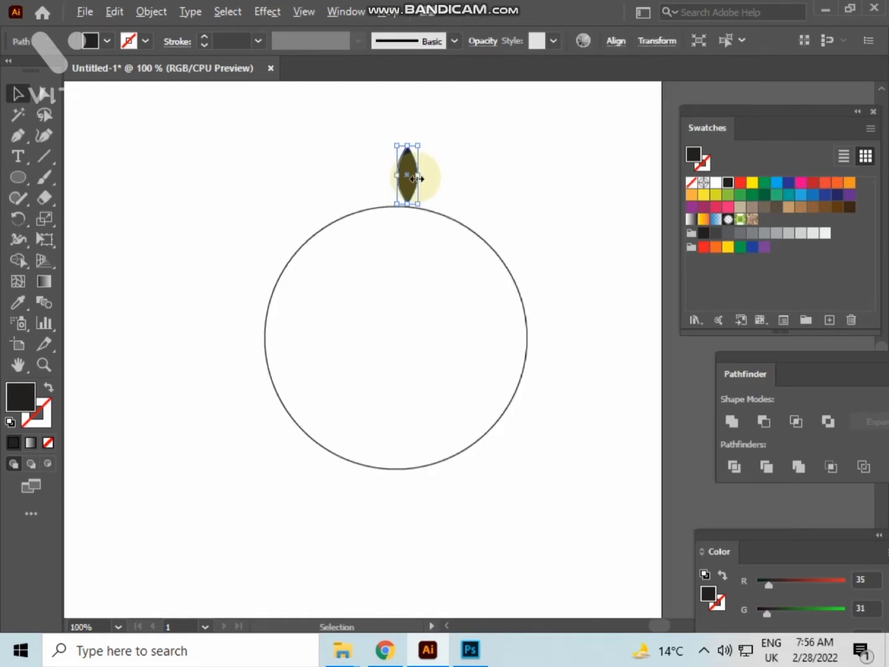
{"action": "left_click", "coordinate": [436, 229]}
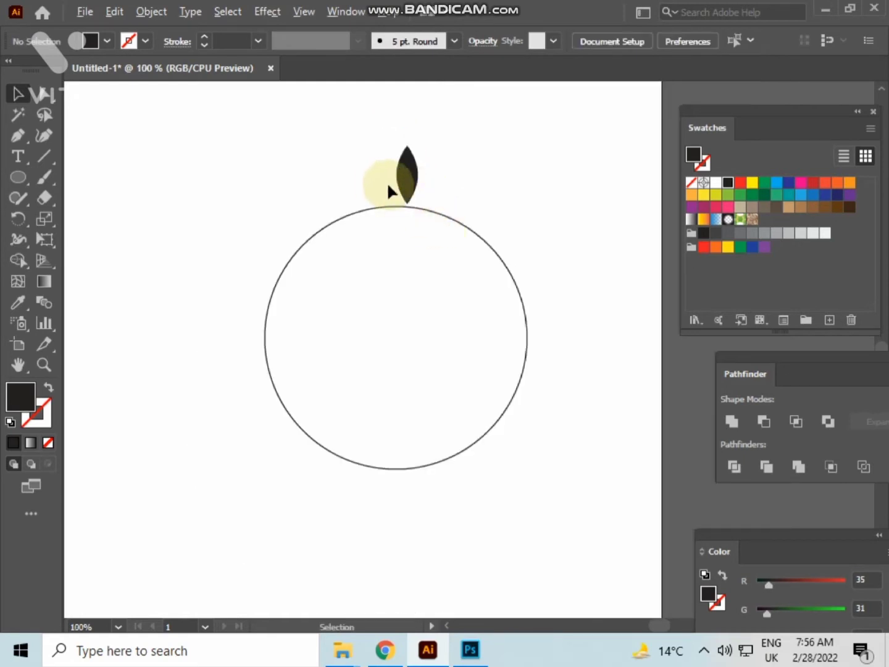
Step: Center the leaf and the circle horizontally on each other
{"action": "left_click_drag", "start_coordinate": [356, 131], "coordinate": [460, 395]}
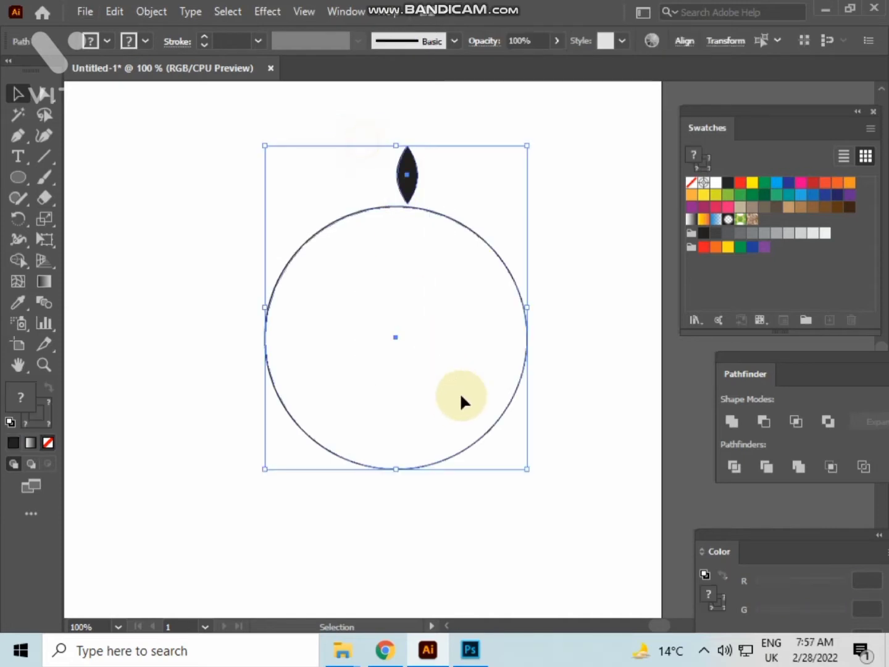
{"action": "left_click", "coordinate": [685, 41]}
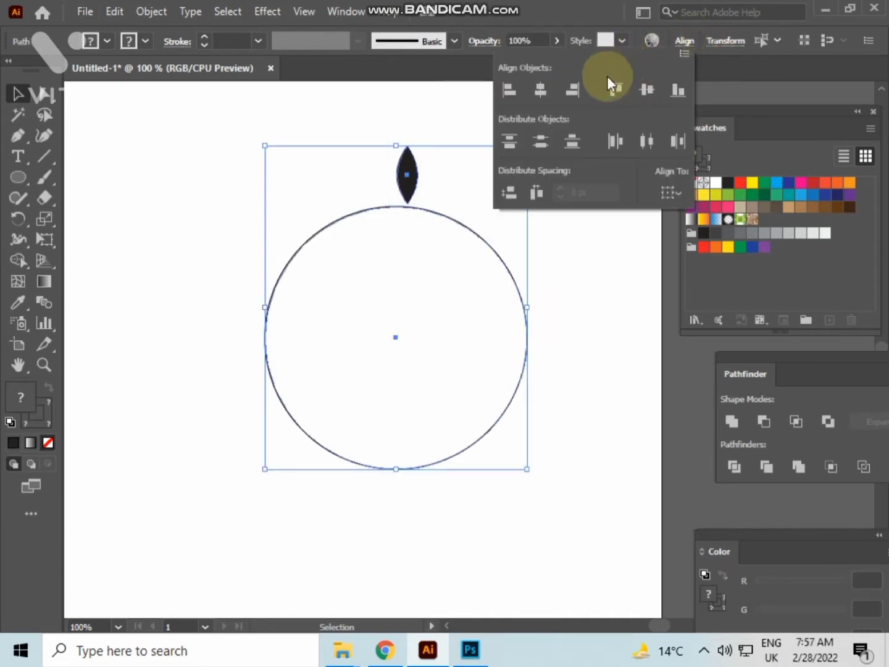
{"action": "left_click", "coordinate": [538, 92]}
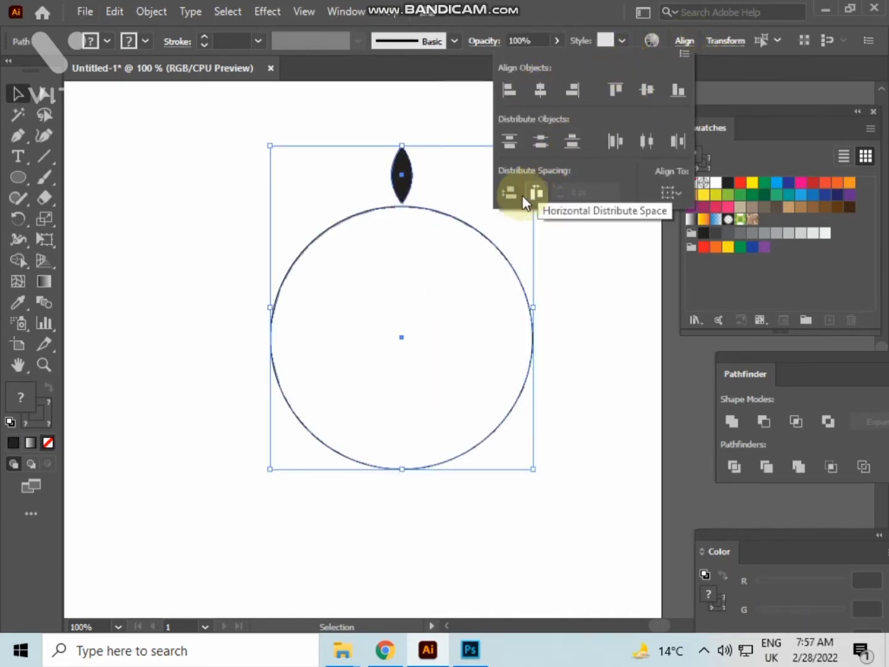
{"action": "left_click", "coordinate": [474, 197]}
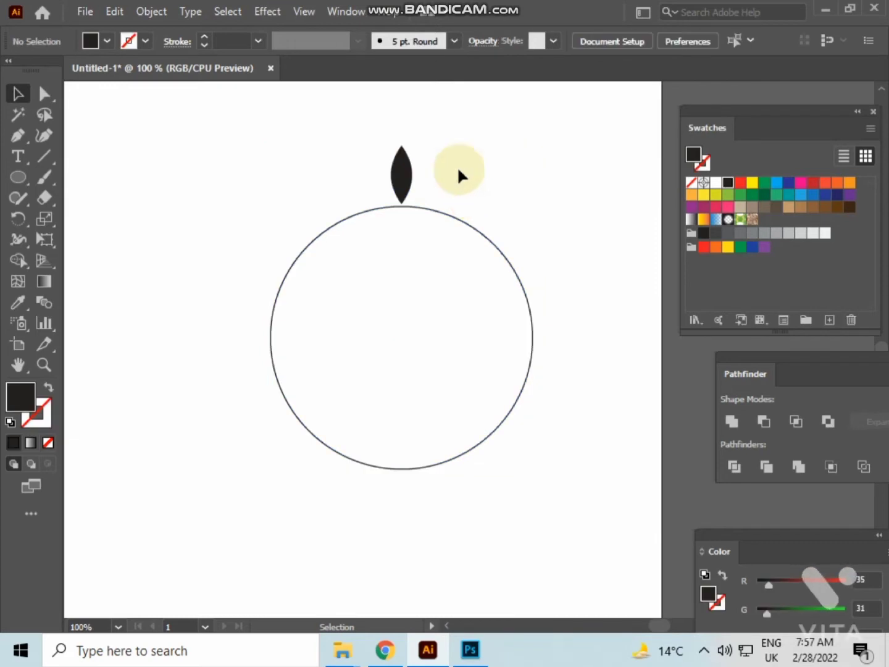
Step: Show the rulers and place a horizontal and a vertical guide crossing near the circle's center
{"action": "key", "text": "ctrl+r"}
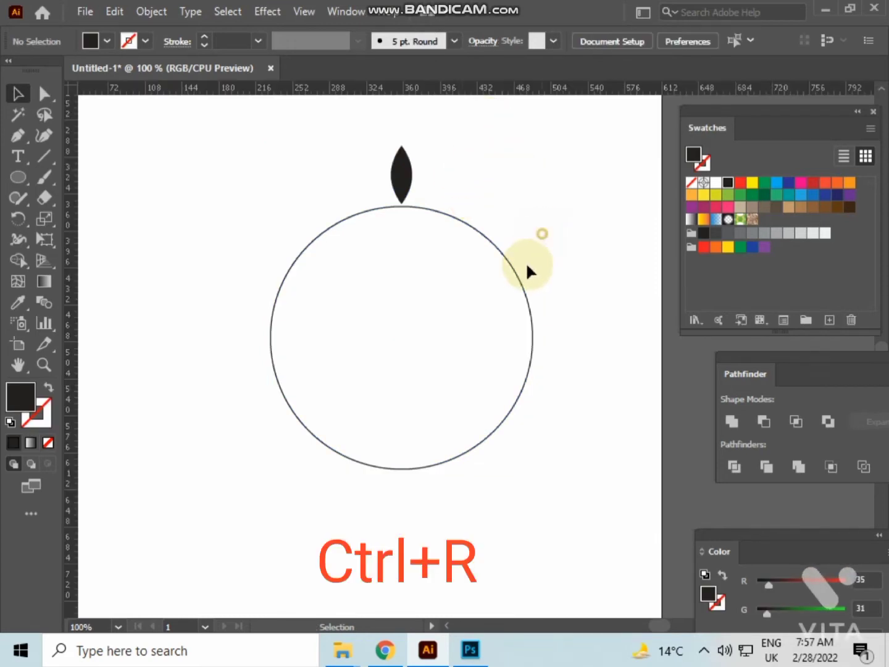
{"action": "left_click", "coordinate": [524, 263]}
{"action": "left_click_drag", "start_coordinate": [502, 95], "coordinate": [498, 337]}
{"action": "left_click_drag", "start_coordinate": [71, 278], "coordinate": [403, 325]}
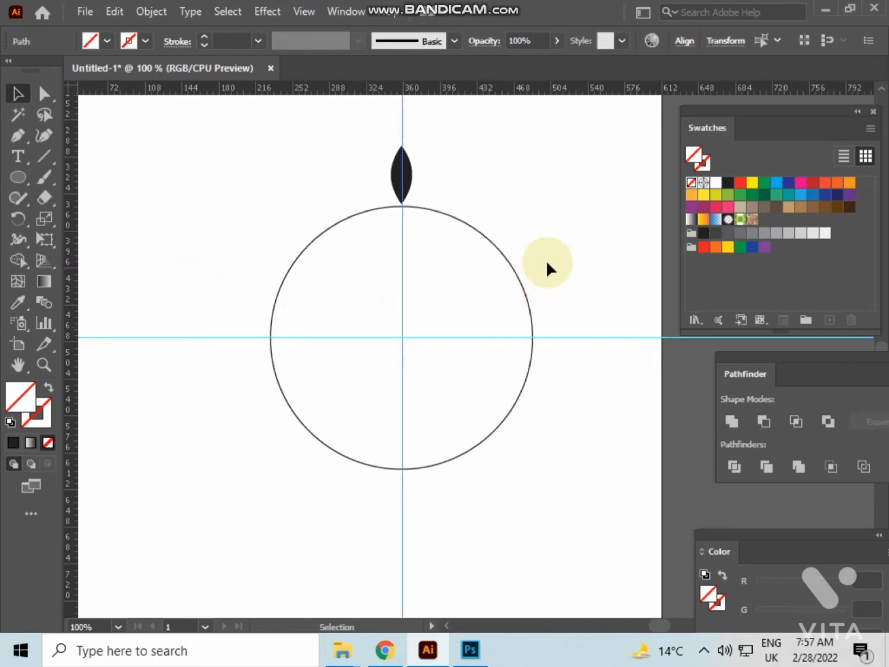
{"action": "left_click_drag", "start_coordinate": [553, 253], "coordinate": [507, 295]}
{"action": "left_click", "coordinate": [516, 166]}
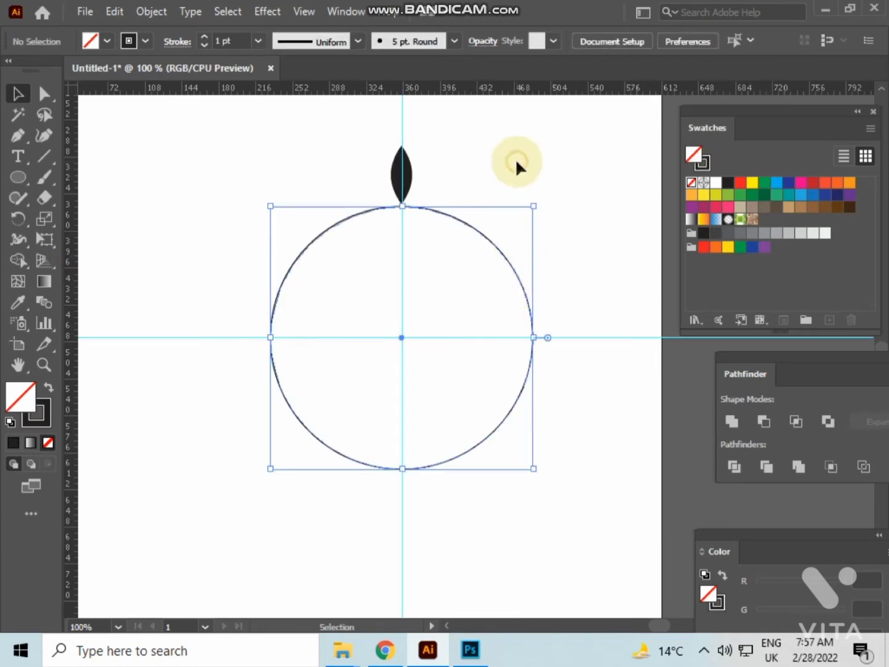
Step: Select the circle to reveal its center point and shift the crossing guides closer to it
{"action": "scroll", "coordinate": [410, 180], "scroll_direction": "up", "scroll_amount": 5}
{"action": "left_click", "coordinate": [388, 214]}
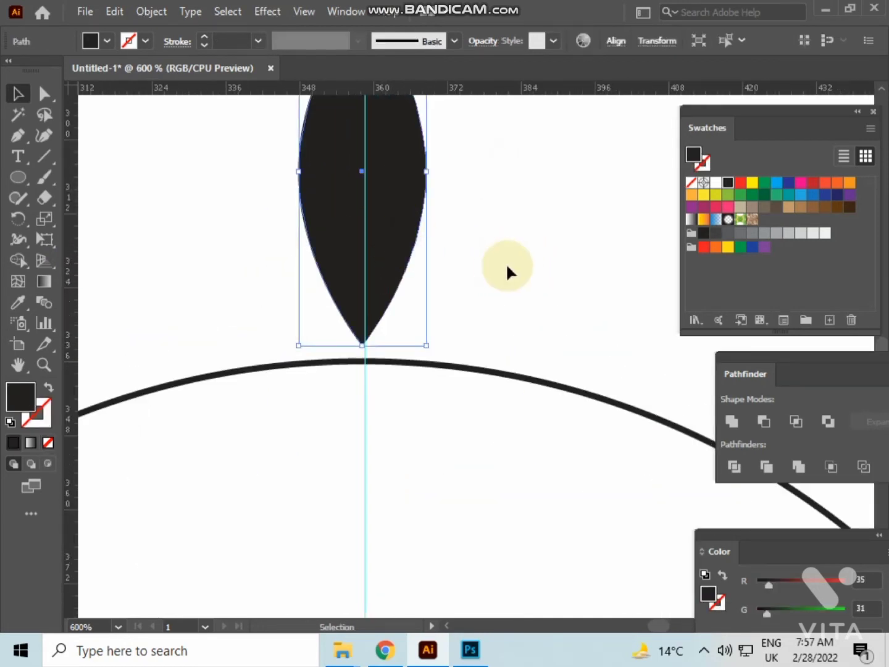
{"action": "scroll", "coordinate": [453, 428], "scroll_direction": "down", "scroll_amount": 6}
{"action": "scroll", "coordinate": [442, 419], "scroll_direction": "up", "scroll_amount": 4}
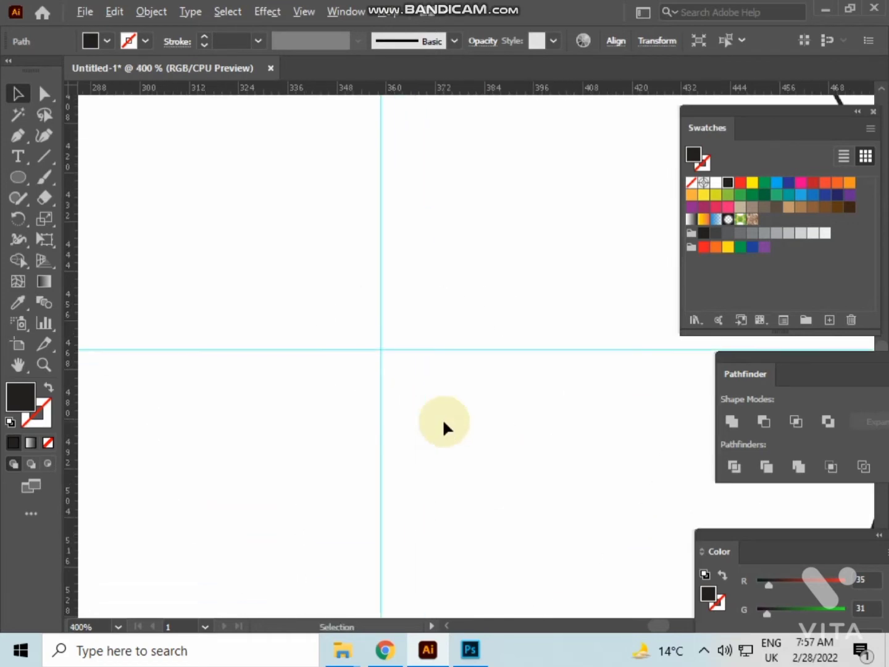
{"action": "scroll", "coordinate": [442, 418], "scroll_direction": "down", "scroll_amount": 2}
{"action": "left_click", "coordinate": [425, 363]}
{"action": "scroll", "coordinate": [425, 333], "scroll_direction": "up", "scroll_amount": 6}
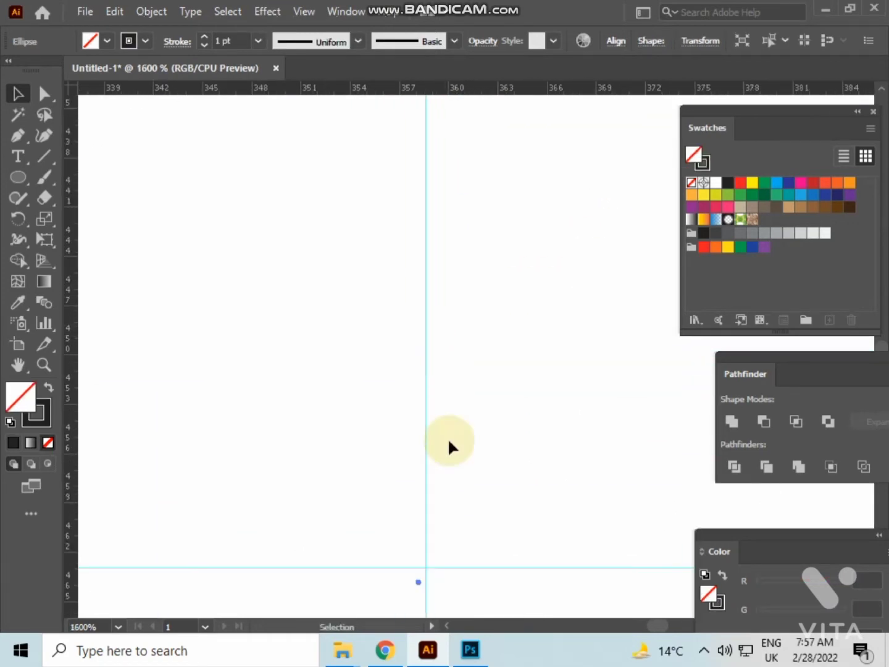
{"action": "left_click_drag", "start_coordinate": [450, 510], "coordinate": [402, 229]}
{"action": "left_click_drag", "start_coordinate": [398, 285], "coordinate": [372, 271]}
{"action": "left_click", "coordinate": [397, 276]}
{"action": "scroll", "coordinate": [398, 276], "scroll_direction": "down", "scroll_amount": 4}
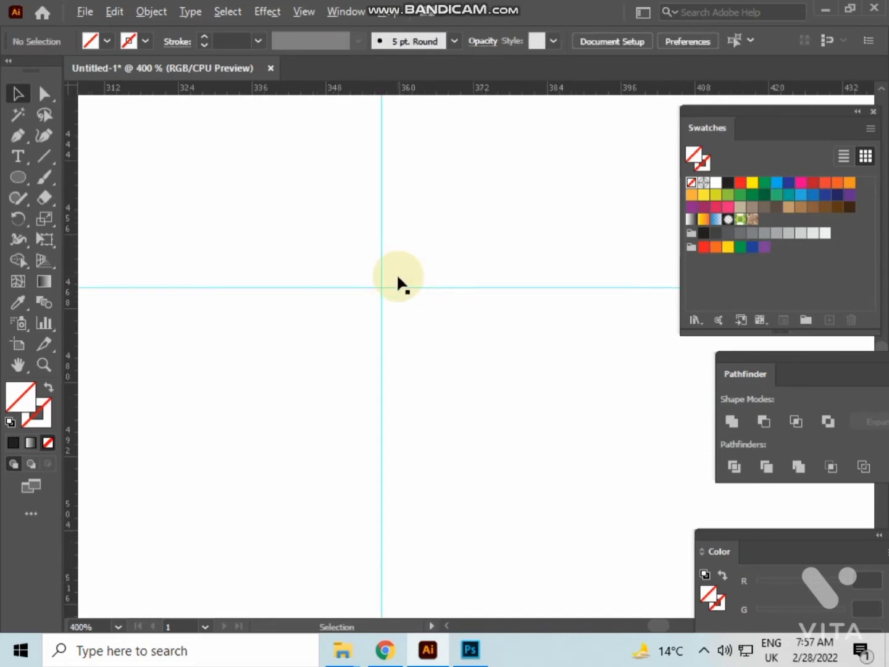
Step: Fine-tune the vertical and horizontal guides at very high magnification to cross on the circle's center point
{"action": "scroll", "coordinate": [397, 273], "scroll_direction": "down", "scroll_amount": 2}
{"action": "left_click", "coordinate": [390, 280]}
{"action": "scroll", "coordinate": [391, 280], "scroll_direction": "up", "scroll_amount": 10}
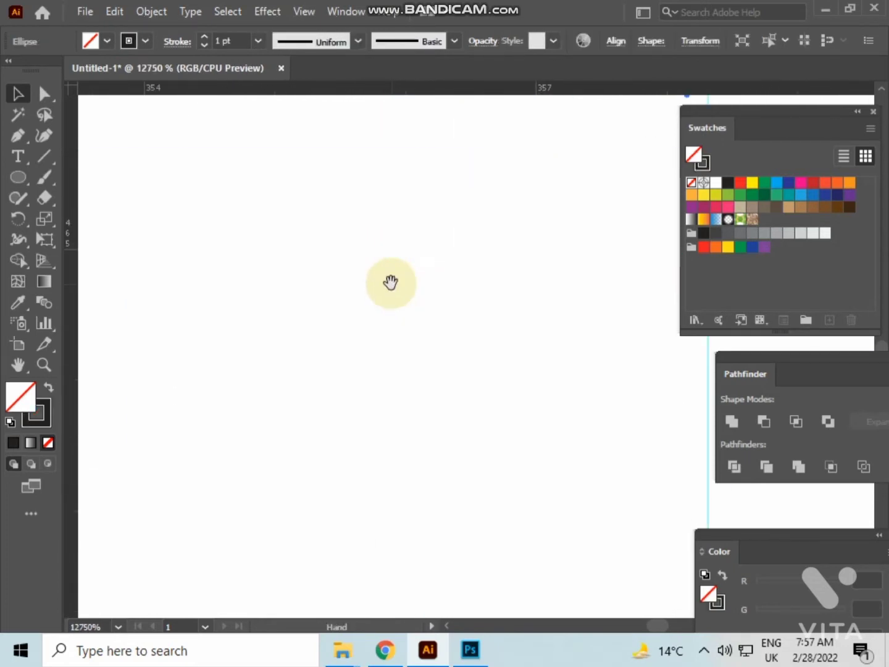
{"action": "left_click_drag", "start_coordinate": [642, 166], "coordinate": [403, 339]}
{"action": "left_click_drag", "start_coordinate": [469, 384], "coordinate": [446, 435]}
{"action": "left_click_drag", "start_coordinate": [456, 293], "coordinate": [457, 315]}
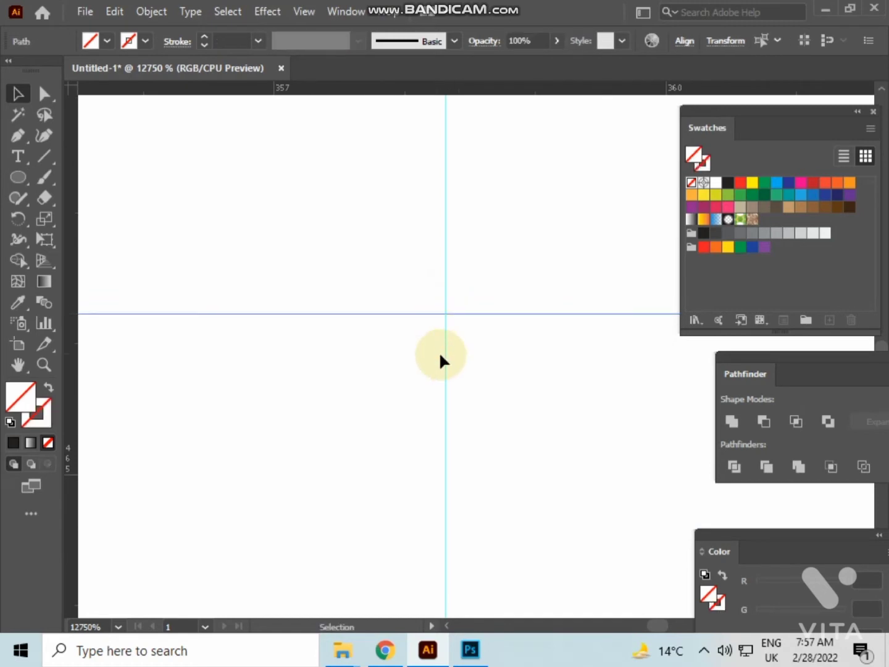
{"action": "left_click_drag", "start_coordinate": [447, 365], "coordinate": [437, 373]}
{"action": "scroll", "coordinate": [437, 373], "scroll_direction": "down", "scroll_amount": 15}
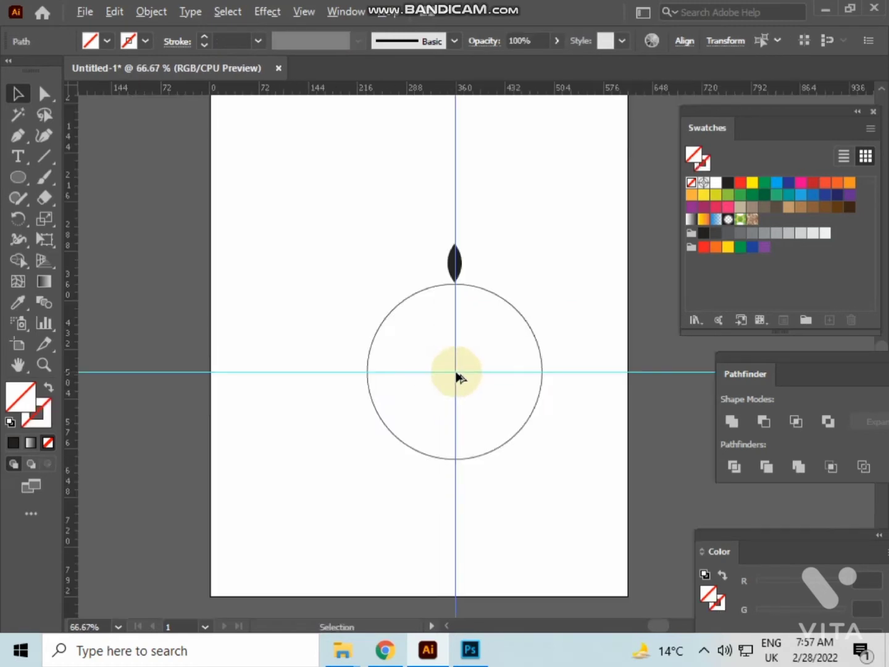
{"action": "left_click_drag", "start_coordinate": [403, 161], "coordinate": [516, 194]}
{"action": "key", "text": "Delete"}
{"action": "left_click_drag", "start_coordinate": [601, 270], "coordinate": [563, 431]}
{"action": "key", "text": "ctrl+z"}
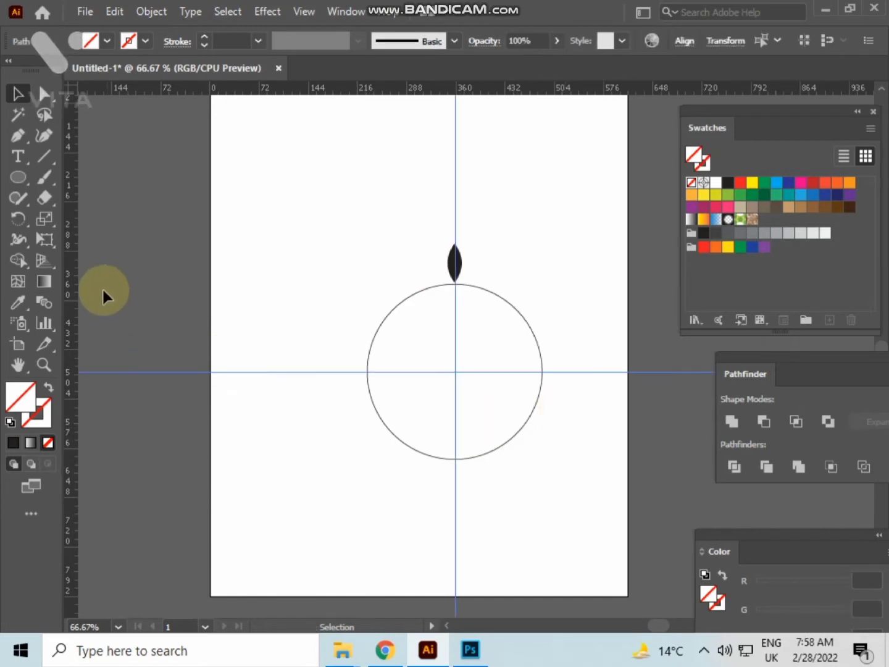
{"action": "left_click", "coordinate": [19, 219]}
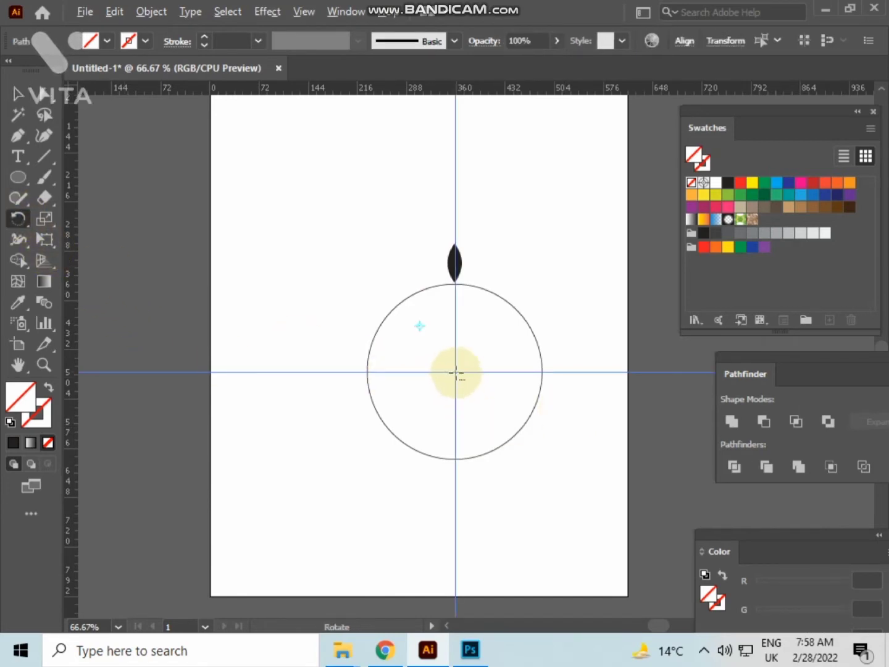
{"action": "left_click", "coordinate": [456, 372], "text": "alt"}
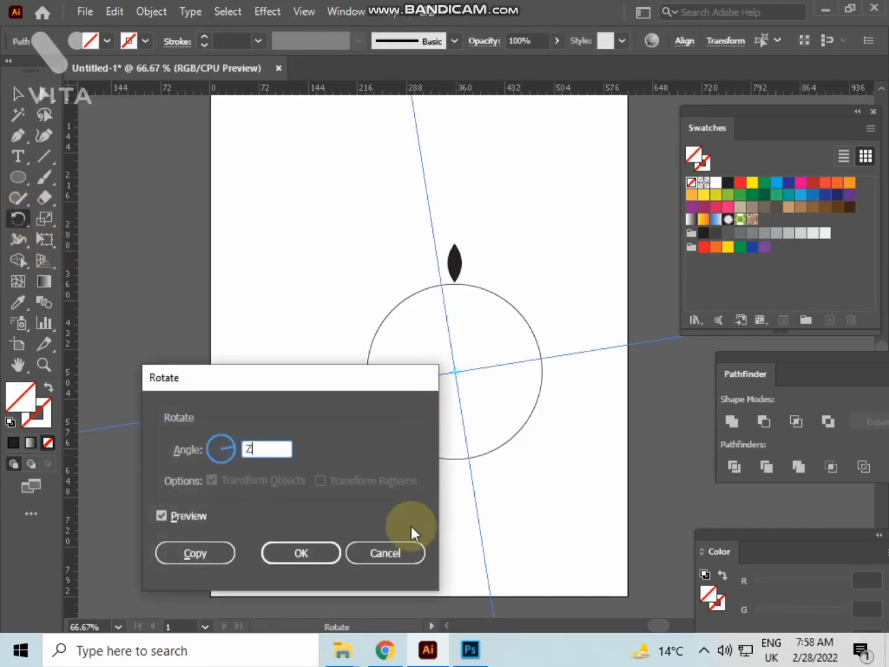
{"action": "left_click", "coordinate": [385, 551]}
{"action": "left_click", "coordinate": [16, 94]}
{"action": "left_click", "coordinate": [314, 216]}
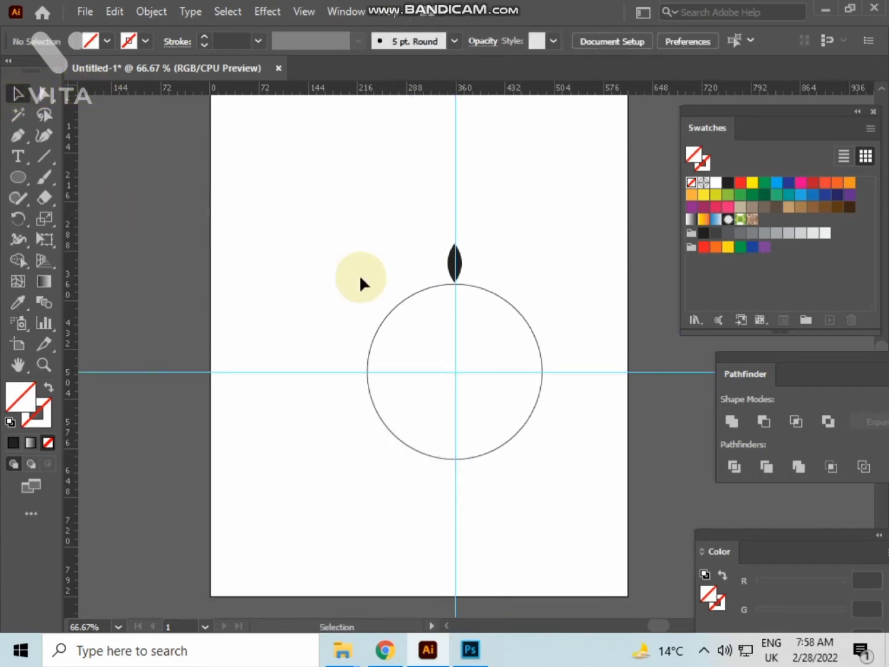
{"action": "left_click_drag", "start_coordinate": [359, 280], "coordinate": [410, 334]}
{"action": "left_click", "coordinate": [350, 211]}
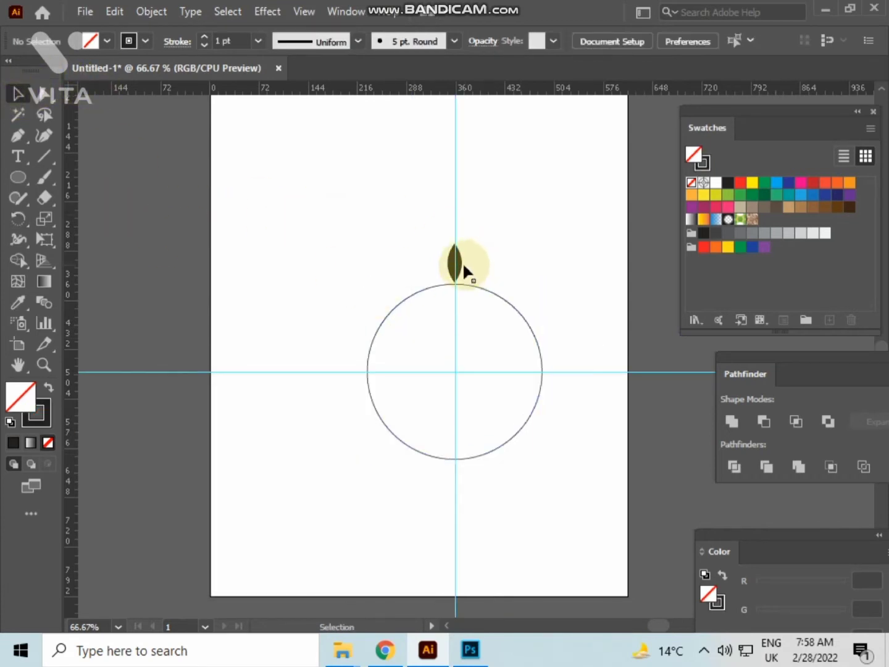
Step: Rotate a copy of the leaf by 9° around the guide intersection at the circle's center
{"action": "left_click", "coordinate": [462, 264]}
{"action": "scroll", "coordinate": [459, 259], "scroll_direction": "up", "scroll_amount": 2}
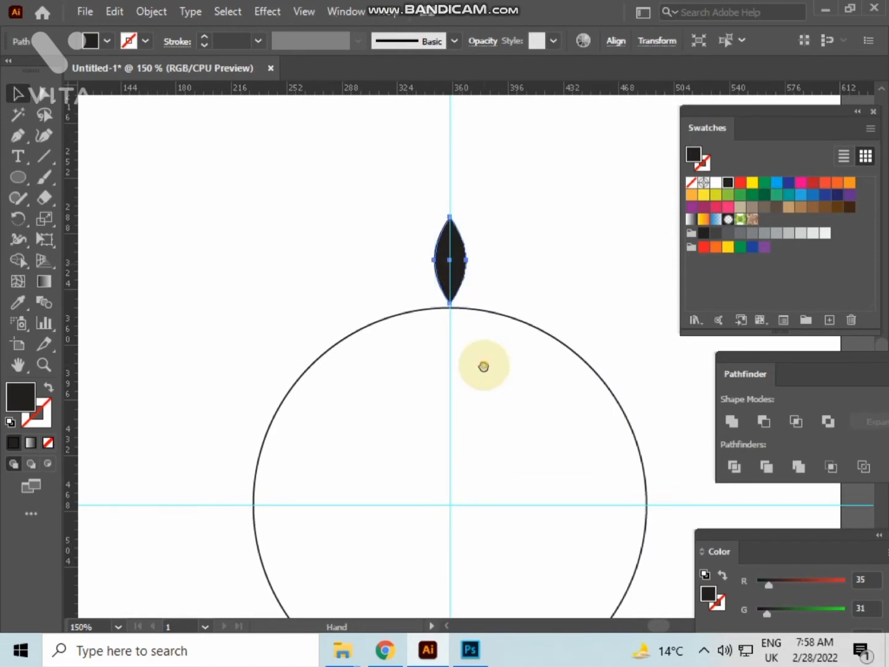
{"action": "left_click_drag", "start_coordinate": [484, 367], "coordinate": [460, 266]}
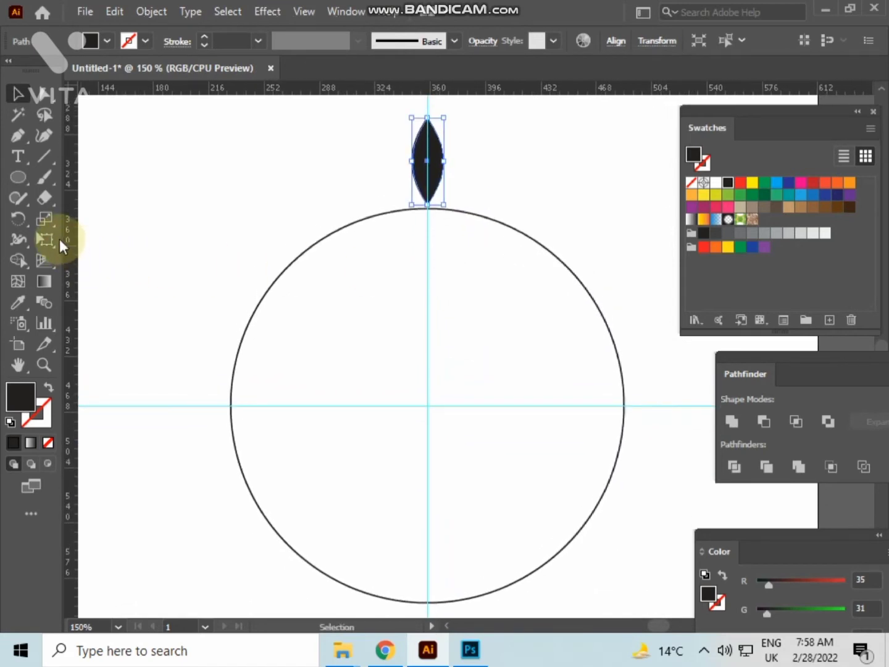
{"action": "left_click", "coordinate": [14, 219]}
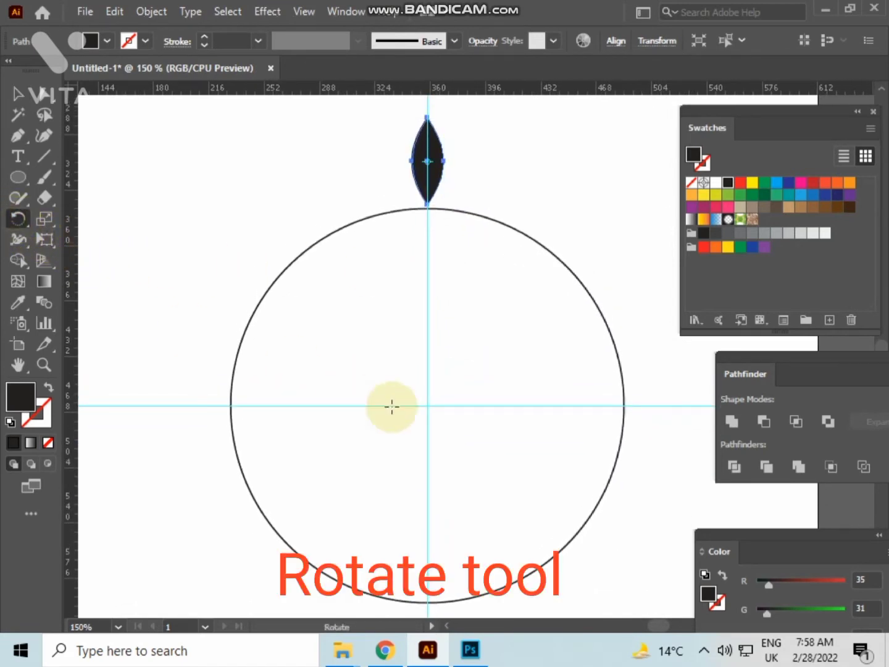
{"action": "left_click", "coordinate": [427, 405], "text": "alt"}
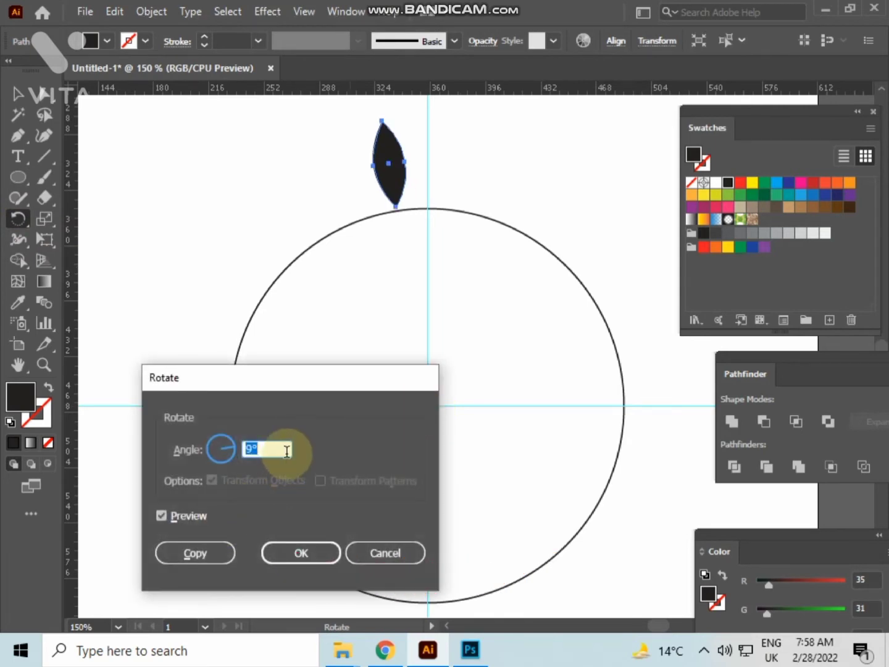
{"action": "left_click", "coordinate": [213, 546]}
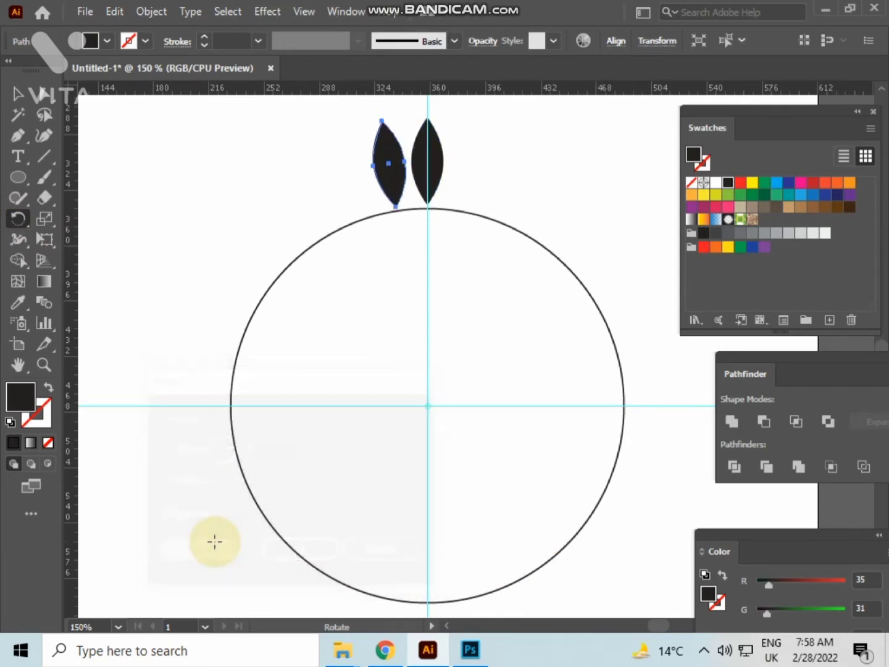
Step: Repeat the rotated leaf copy until leaves line the circle's left half from the topmost point to the lowest point
{"action": "key", "text": "ctrl+d"}
{"action": "key", "text": "ctrl+d"}
{"action": "key", "text": "ctrl+d"}
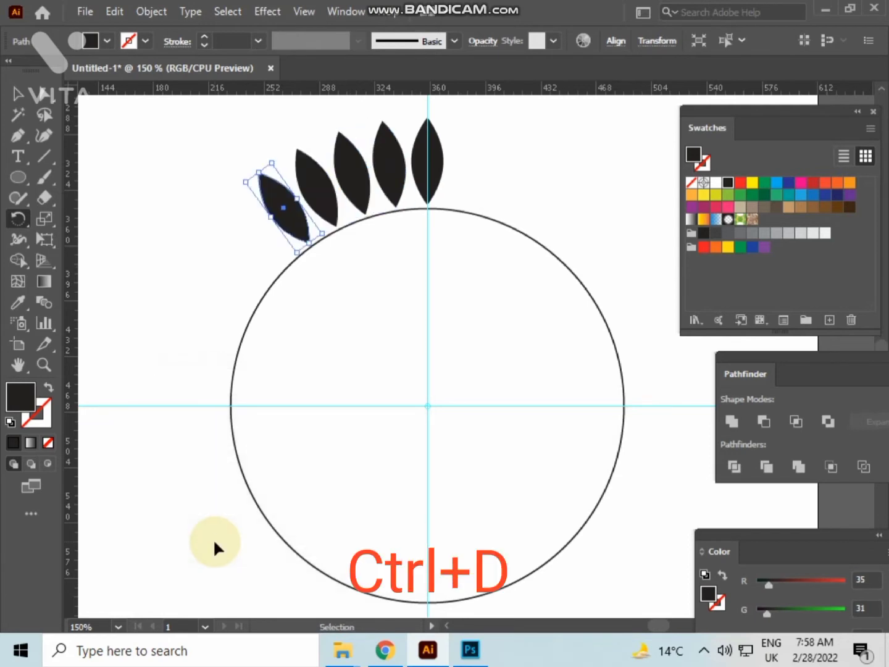
{"action": "key", "text": "ctrl+d"}
{"action": "key", "text": "ctrl+d"}
{"action": "key", "text": "ctrl+d"}
{"action": "key", "text": "ctrl+d"}
{"action": "key", "text": "ctrl+d"}
{"action": "key", "text": "ctrl+d"}
{"action": "key", "text": "ctrl+d"}
{"action": "key", "text": "ctrl+d"}
{"action": "key", "text": "ctrl+d"}
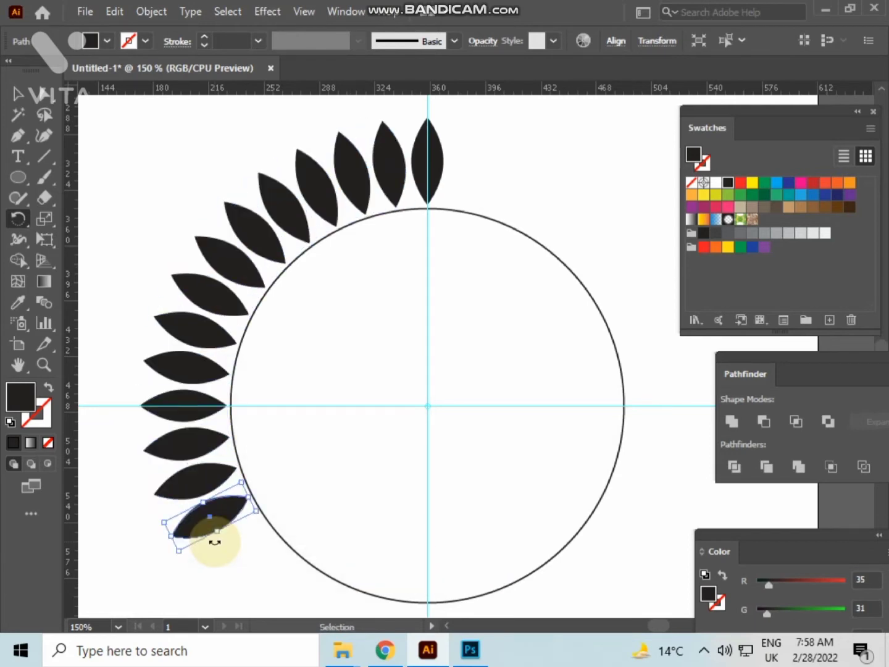
{"action": "key", "text": "ctrl+d"}
{"action": "key", "text": "ctrl+d"}
{"action": "key", "text": "ctrl+d"}
{"action": "key", "text": "ctrl+d"}
{"action": "scroll", "coordinate": [213, 541], "scroll_direction": "down", "scroll_amount": 1}
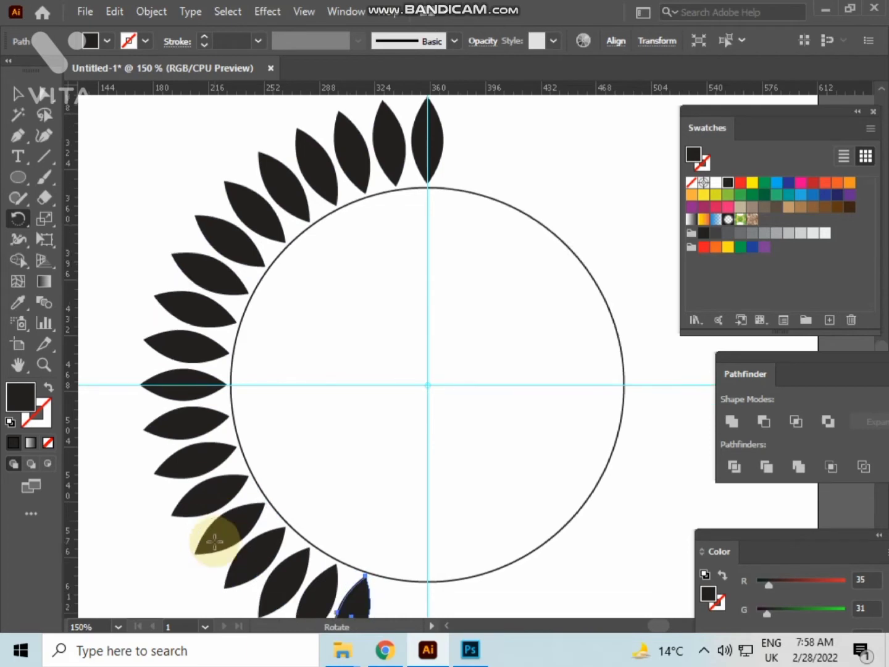
{"action": "scroll", "coordinate": [215, 542], "scroll_direction": "down", "scroll_amount": 2}
{"action": "key", "text": "d"}
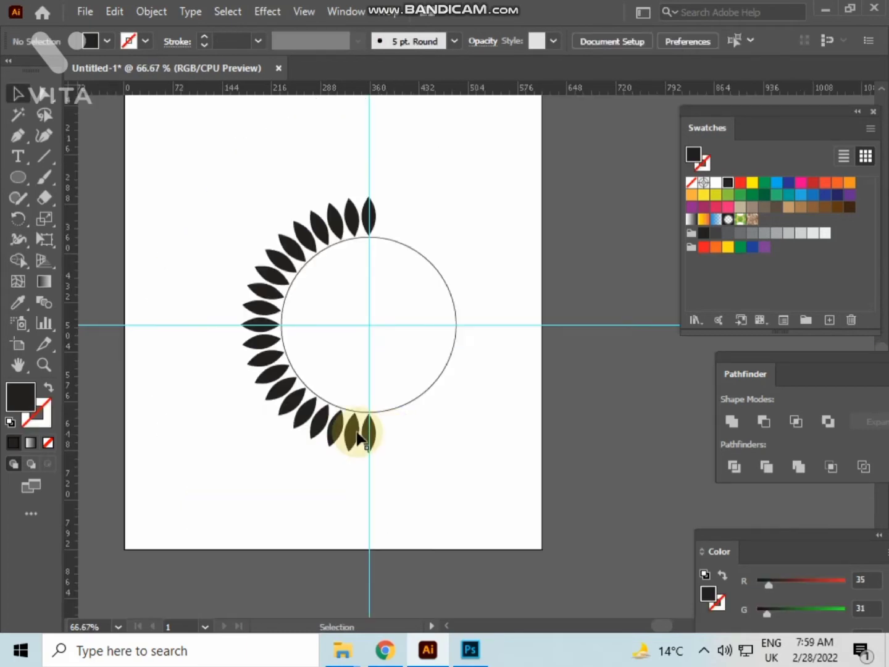
{"action": "left_click", "coordinate": [370, 435]}
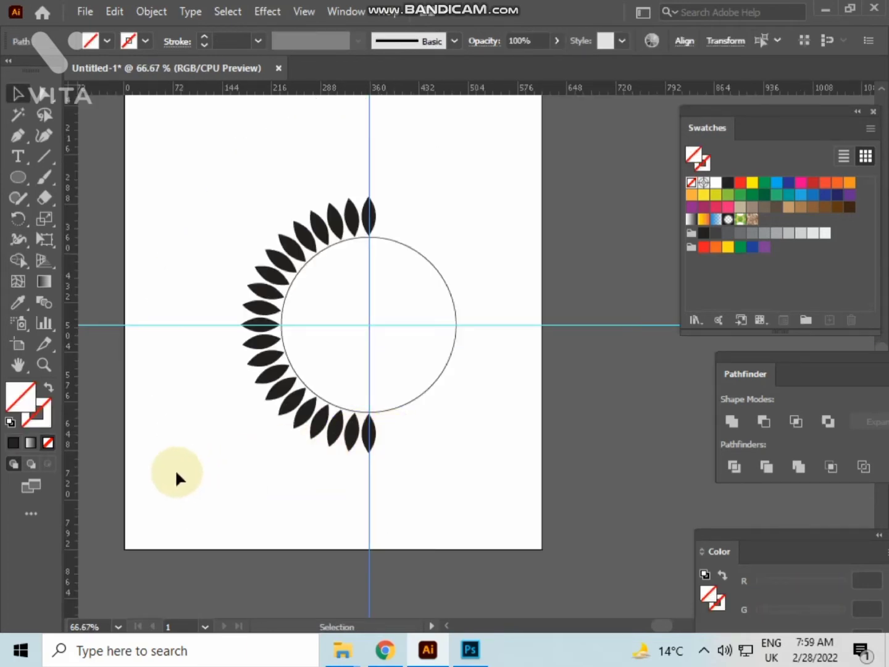
{"action": "left_click", "coordinate": [373, 440]}
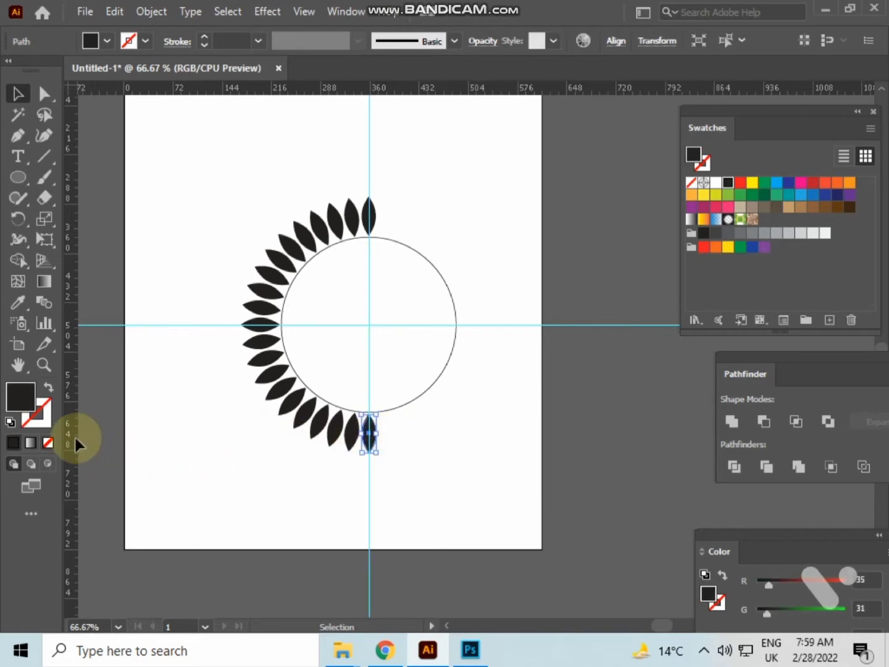
{"action": "left_click", "coordinate": [229, 464]}
{"action": "scroll", "coordinate": [336, 487], "scroll_direction": "up", "scroll_amount": 2}
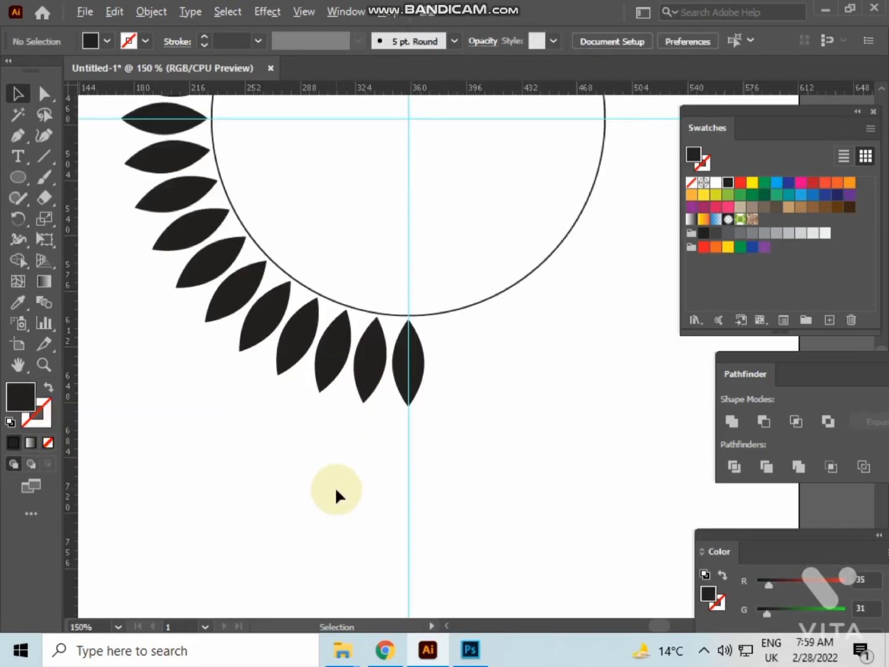
{"action": "left_click_drag", "start_coordinate": [349, 502], "coordinate": [402, 615]}
{"action": "scroll", "coordinate": [364, 534], "scroll_direction": "down", "scroll_amount": 1}
{"action": "left_click_drag", "start_coordinate": [365, 536], "coordinate": [436, 597]}
Step: Copy the second leaf outward, scale the copy down to a smaller leaf, and place it above the gap between the first two leaves
{"action": "scroll", "coordinate": [460, 290], "scroll_direction": "up", "scroll_amount": 1}
{"action": "left_click_drag", "start_coordinate": [460, 292], "coordinate": [436, 446]}
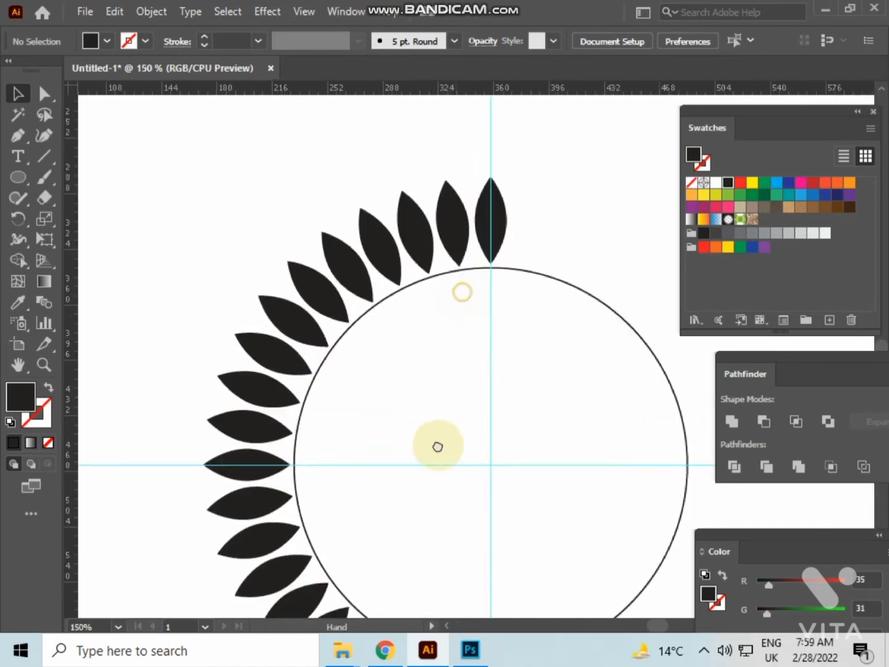
{"action": "left_click_drag", "start_coordinate": [442, 359], "coordinate": [453, 288]}
{"action": "scroll", "coordinate": [453, 287], "scroll_direction": "up", "scroll_amount": 2}
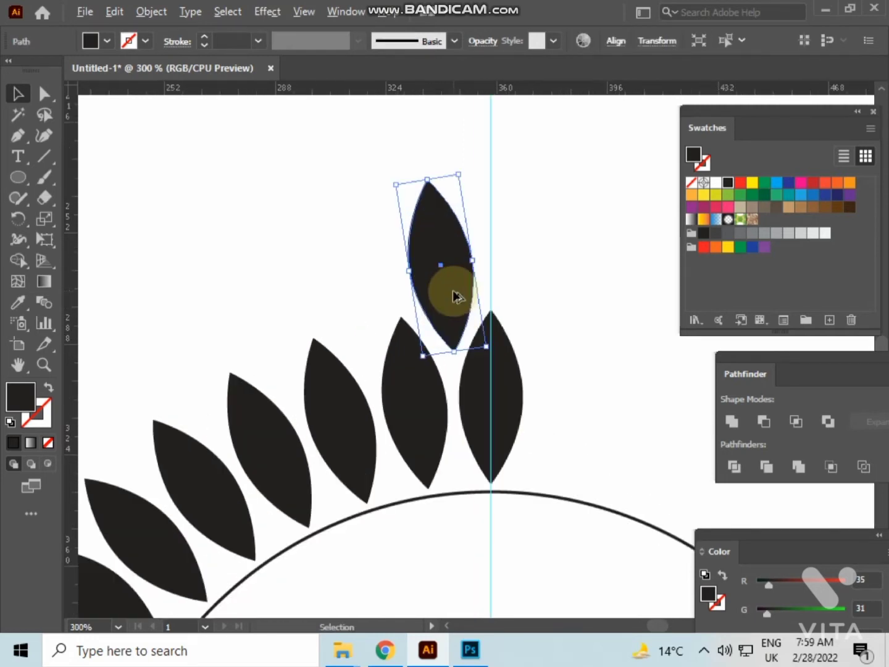
{"action": "left_click_drag", "start_coordinate": [395, 184], "coordinate": [409, 211]}
{"action": "left_click", "coordinate": [398, 179]}
{"action": "left_click_drag", "start_coordinate": [448, 278], "coordinate": [452, 300]}
{"action": "left_click", "coordinate": [518, 271]}
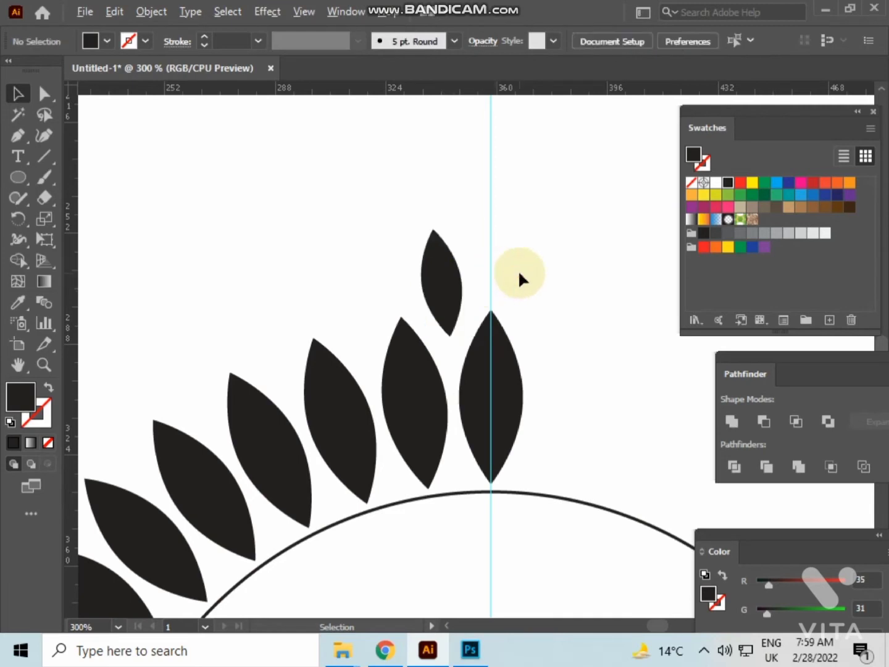
Step: Rotate a copy of the small leaf by 9° around the guide intersection at the circle's center
{"action": "scroll", "coordinate": [519, 271], "scroll_direction": "down", "scroll_amount": 3}
{"action": "left_click_drag", "start_coordinate": [532, 307], "coordinate": [451, 207]}
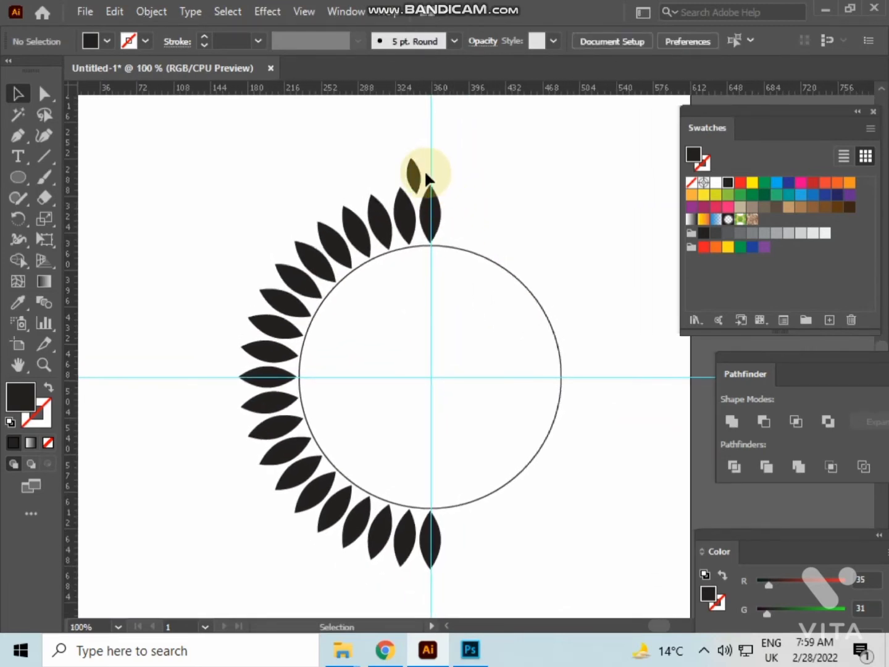
{"action": "left_click", "coordinate": [411, 172]}
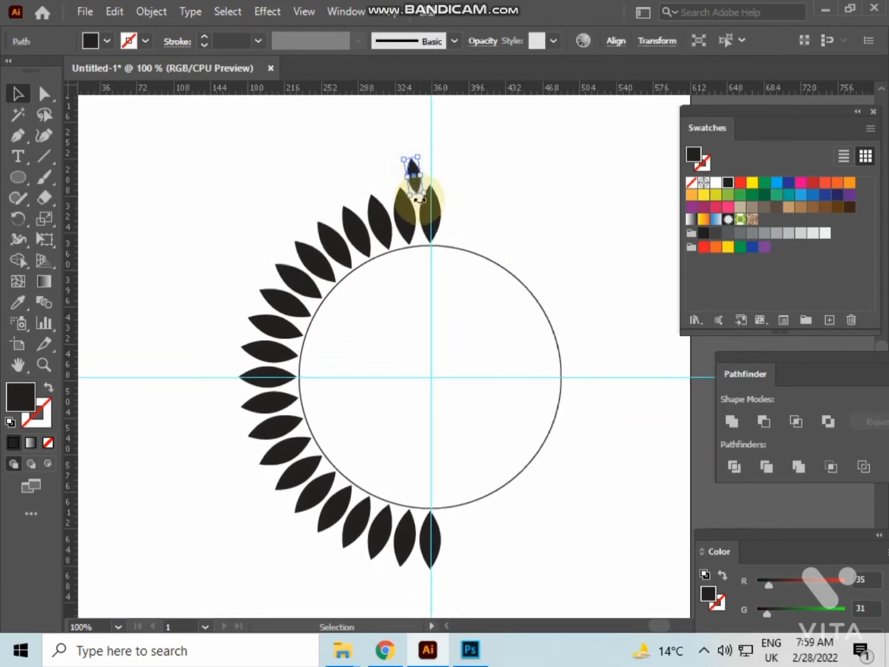
{"action": "left_click", "coordinate": [15, 217]}
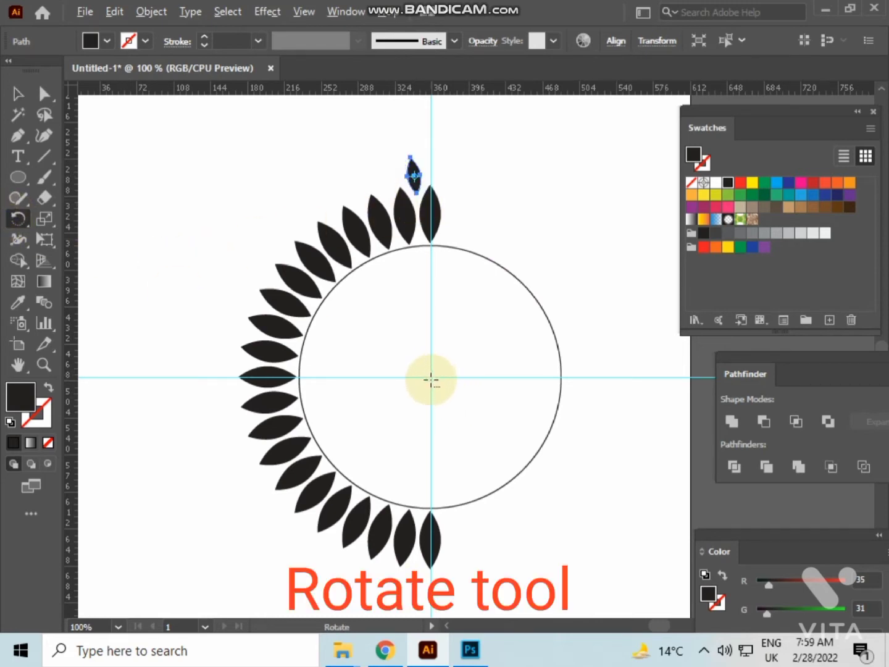
{"action": "scroll", "coordinate": [432, 377], "scroll_direction": "up", "scroll_amount": 2}
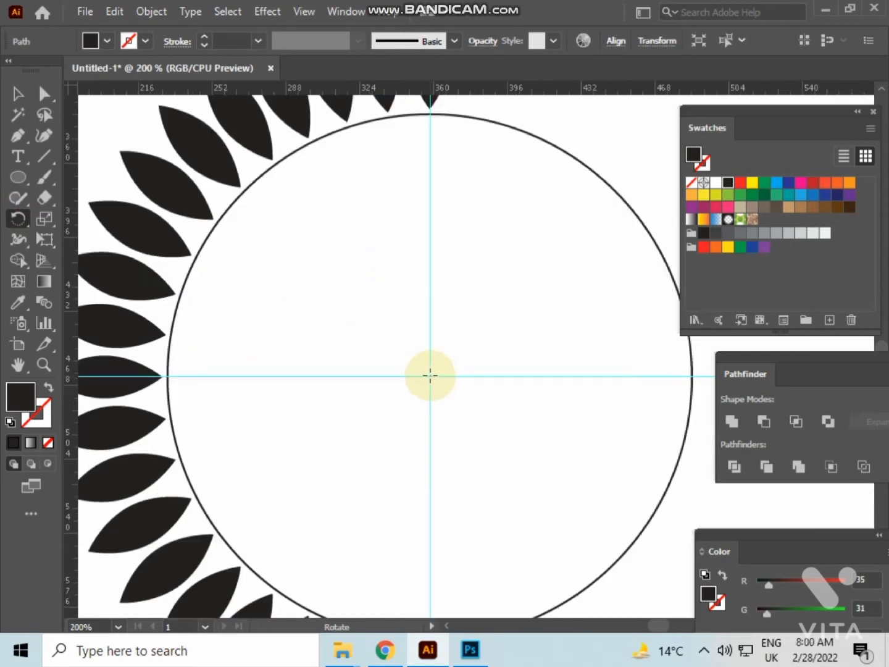
{"action": "left_click", "coordinate": [431, 376], "text": "alt"}
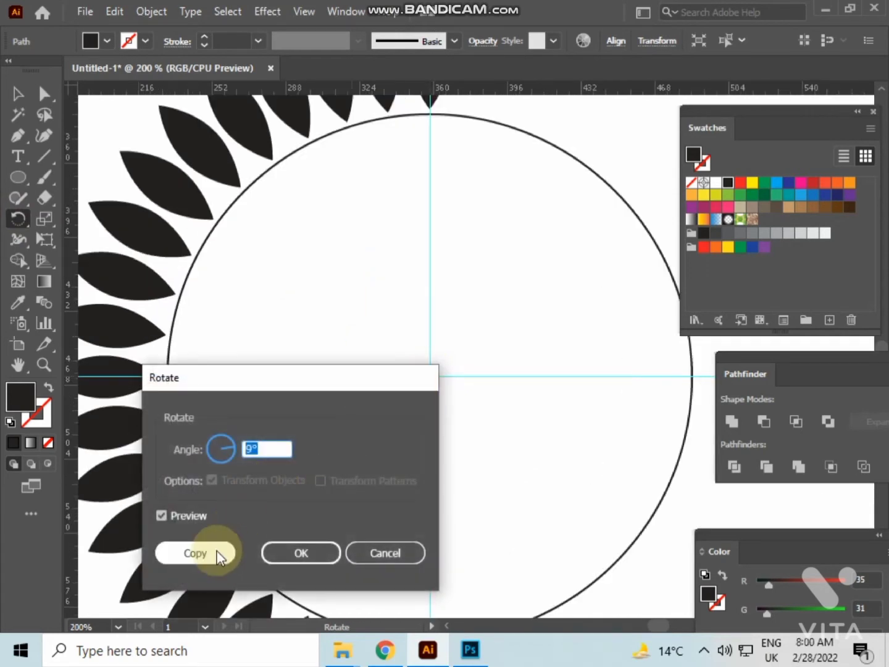
{"action": "left_click", "coordinate": [216, 551]}
Step: Repeat the rotated small leaf copy to form an outer row along the left half, down to the lowest large leaves
{"action": "scroll", "coordinate": [299, 559], "scroll_direction": "down", "scroll_amount": 2}
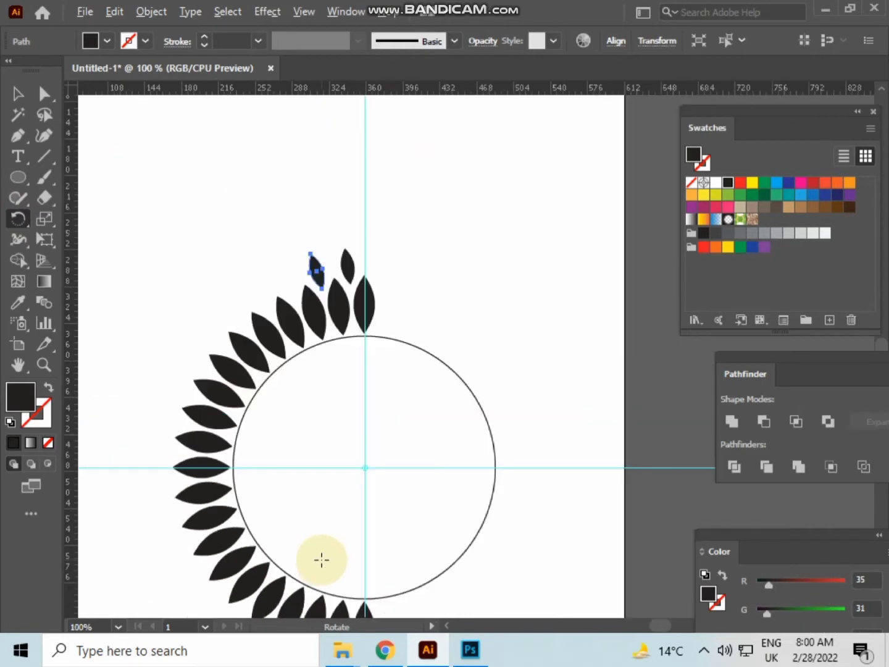
{"action": "key", "text": "ctrl+d"}
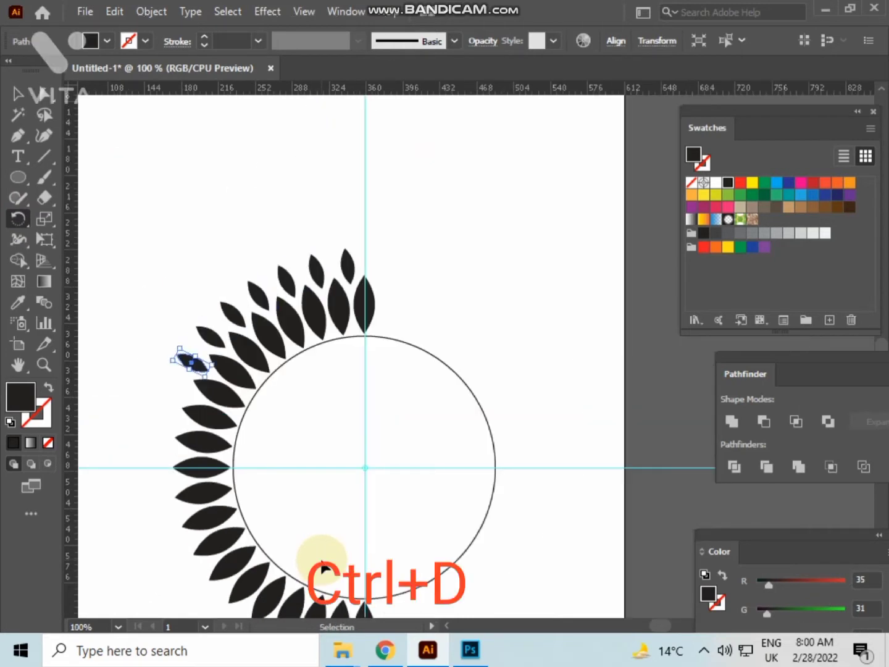
{"action": "key", "text": "ctrl+d"}
{"action": "scroll", "coordinate": [334, 566], "scroll_direction": "down", "scroll_amount": 2}
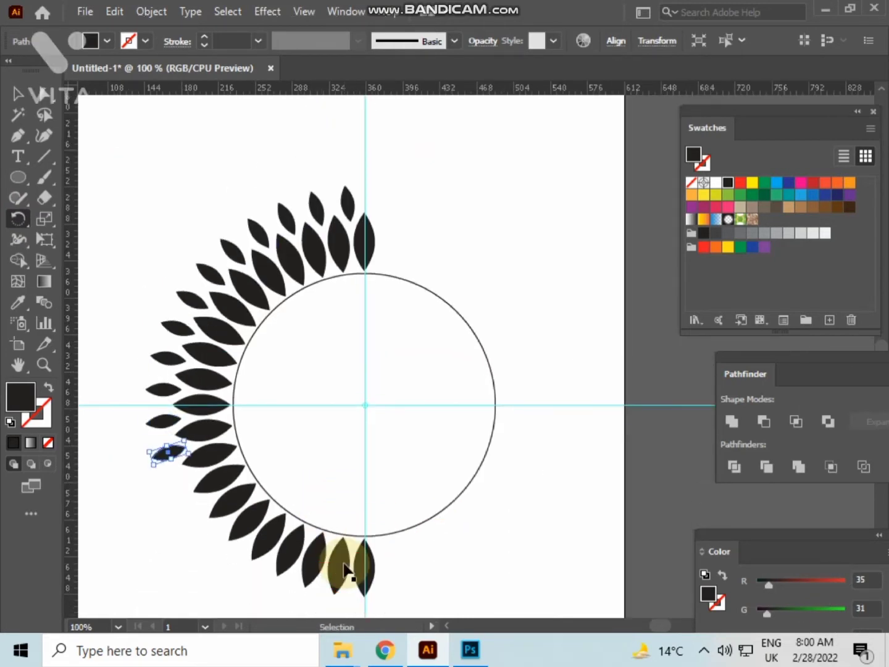
{"action": "key", "text": "ctrl+d"}
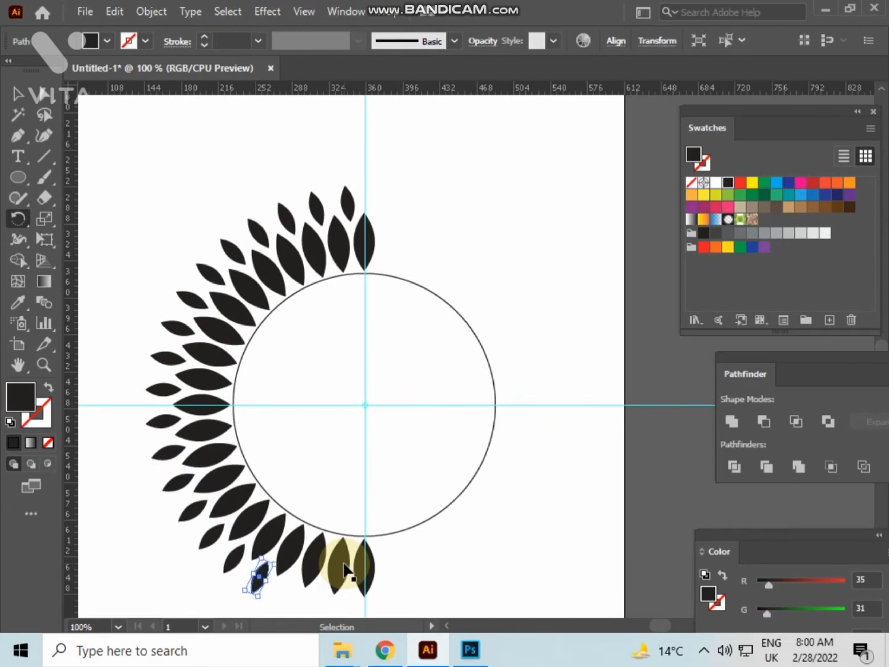
{"action": "key", "text": "ctrl+d"}
{"action": "key", "text": "ctrl+d"}
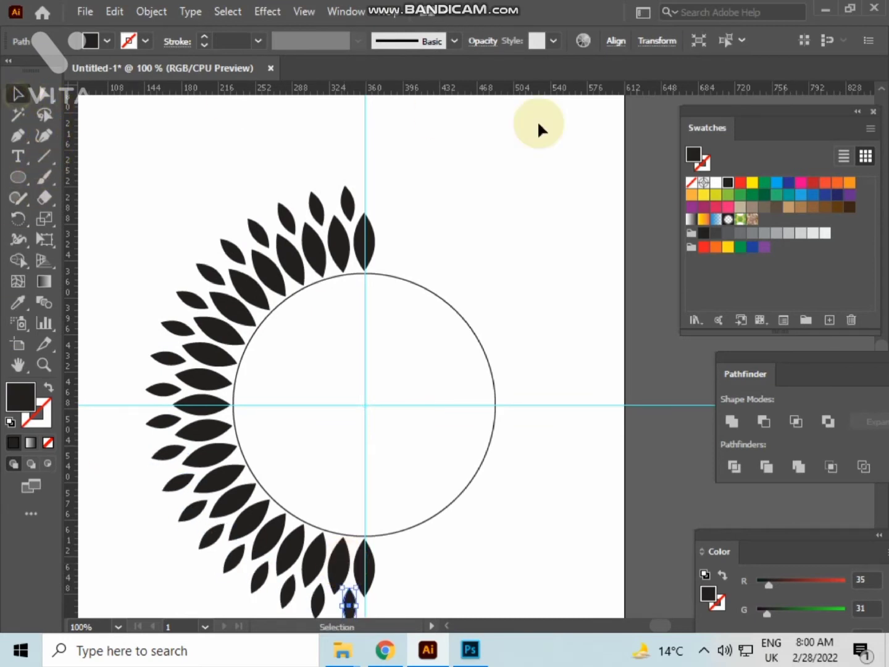
Step: Delete the circle together with the horizontal and vertical guides
{"action": "left_click", "coordinate": [537, 124]}
{"action": "left_click_drag", "start_coordinate": [408, 434], "coordinate": [353, 446]}
{"action": "key", "text": "Delete"}
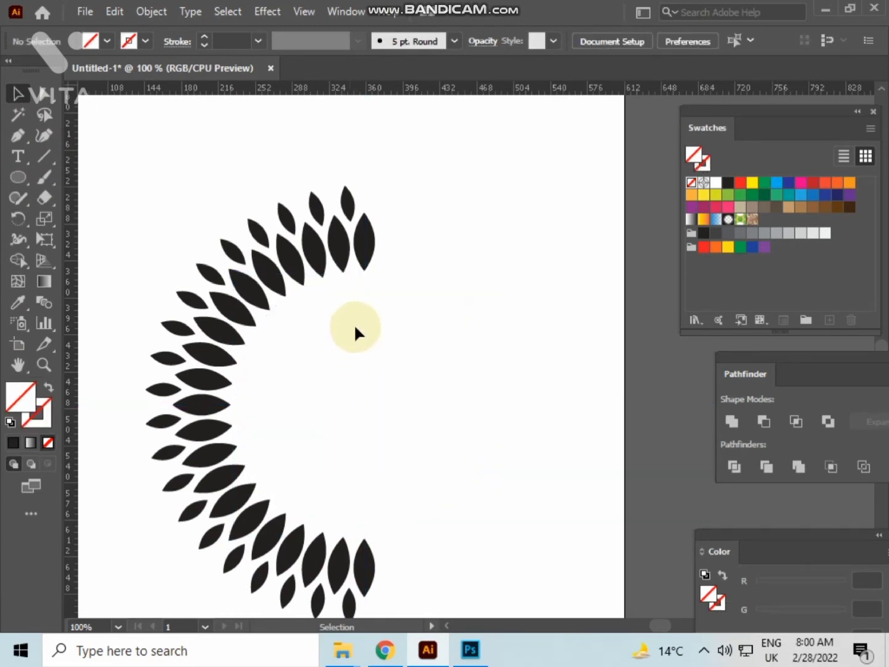
Step: Fill the large inner-row leaves with the yellow-green swatch, leaving out one leaf in the upper-left part of the arc
{"action": "left_click", "coordinate": [363, 255]}
{"action": "left_click", "coordinate": [337, 248], "text": "shift"}
{"action": "left_click", "coordinate": [303, 259], "text": "shift"}
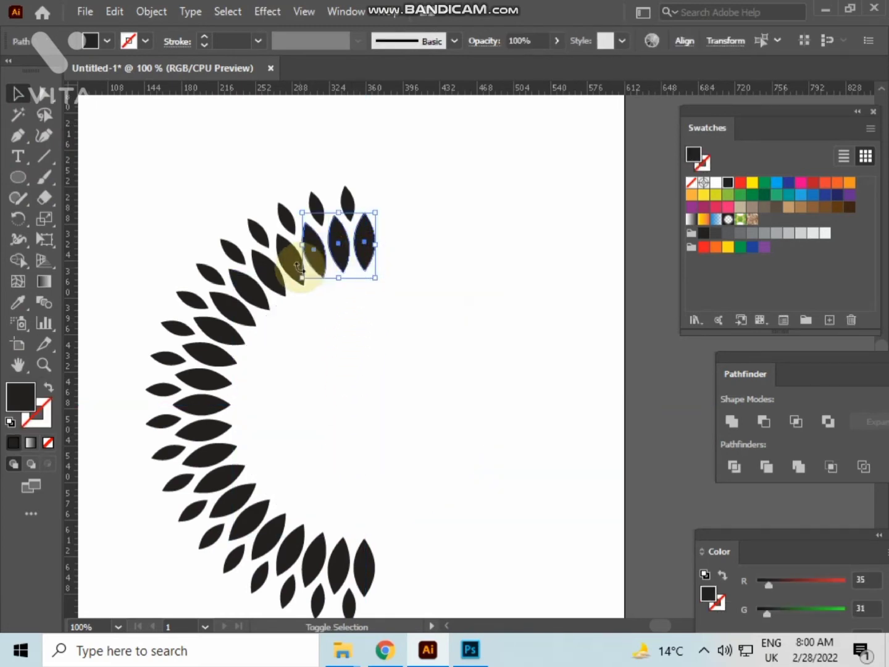
{"action": "left_click", "coordinate": [285, 252], "text": "shift"}
{"action": "left_click", "coordinate": [257, 280], "text": "shift"}
{"action": "left_click", "coordinate": [242, 289], "text": "shift"}
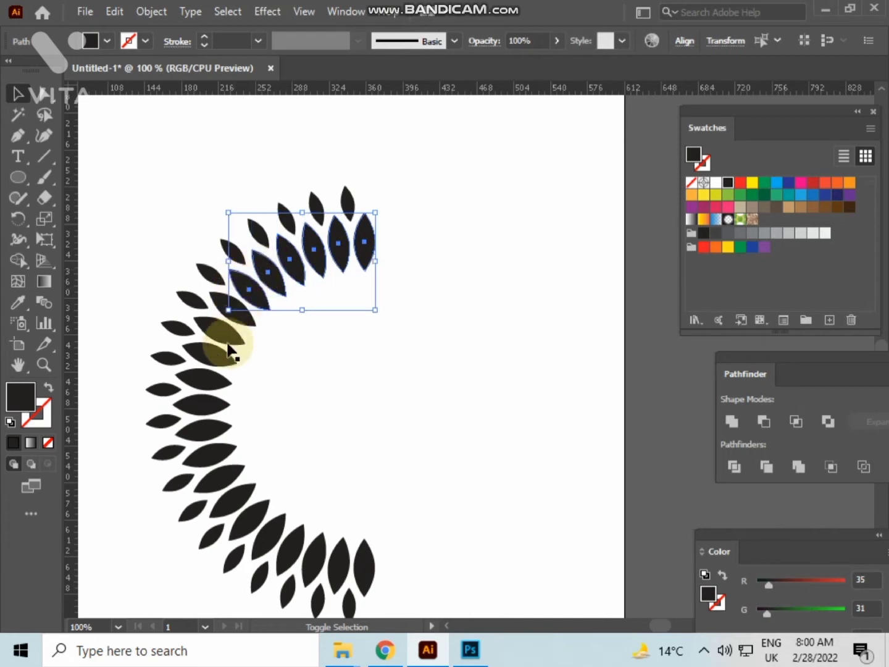
{"action": "left_click", "coordinate": [218, 329], "text": "shift"}
{"action": "left_click", "coordinate": [210, 354], "text": "shift"}
{"action": "left_click", "coordinate": [203, 379], "text": "shift"}
{"action": "left_click", "coordinate": [203, 405], "text": "shift"}
{"action": "left_click", "coordinate": [204, 430], "text": "shift"}
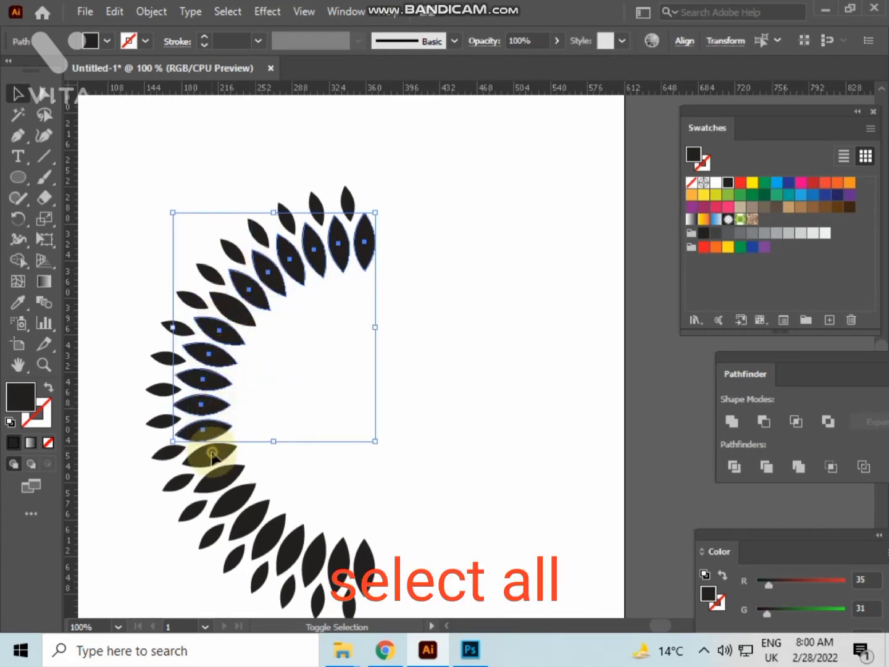
{"action": "left_click", "coordinate": [208, 455], "text": "shift"}
{"action": "left_click", "coordinate": [221, 478], "text": "shift"}
{"action": "left_click", "coordinate": [237, 500], "text": "shift"}
{"action": "left_click", "coordinate": [252, 525], "text": "shift"}
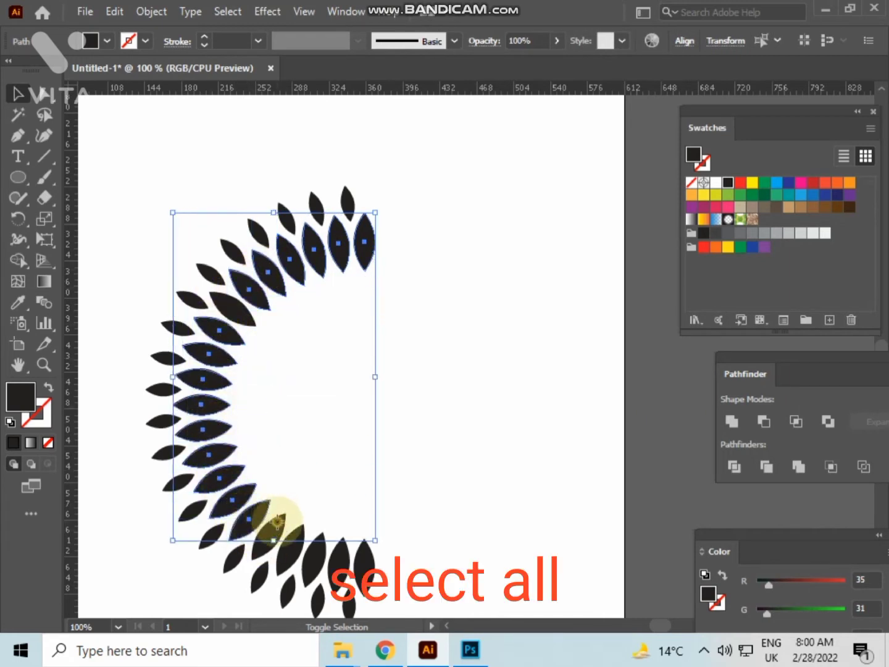
{"action": "left_click", "coordinate": [272, 534], "text": "shift"}
{"action": "left_click", "coordinate": [292, 547], "text": "shift"}
{"action": "left_click", "coordinate": [330, 557], "text": "shift"}
{"action": "left_click", "coordinate": [363, 571], "text": "shift"}
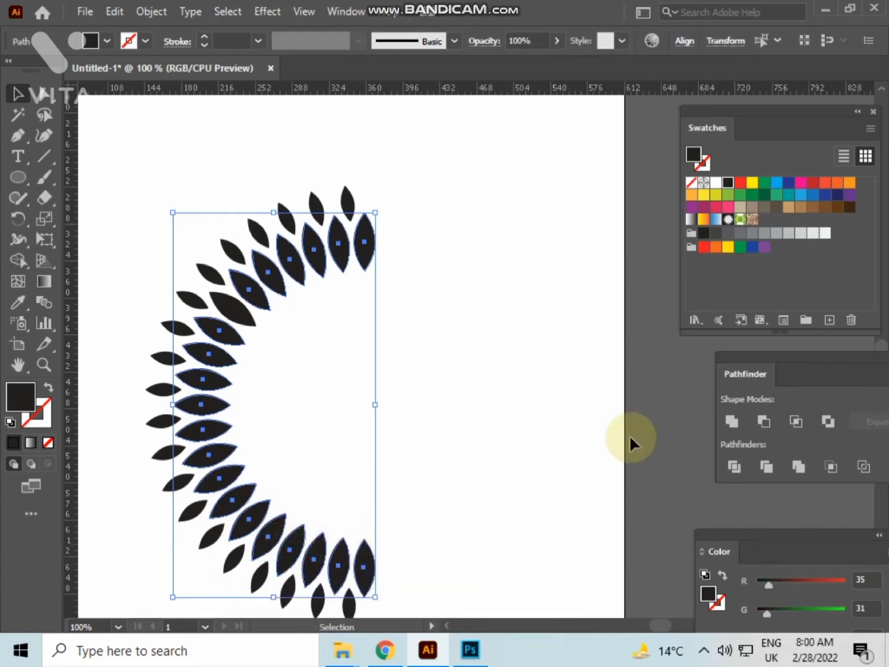
{"action": "left_click", "coordinate": [704, 196]}
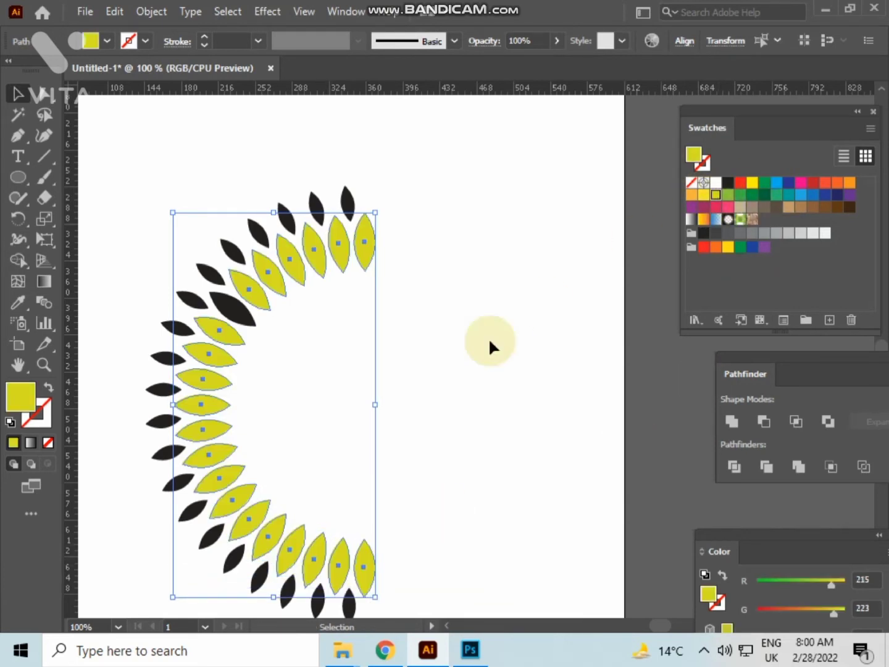
Step: Fill the remaining black large leaf in the inner row with the same yellow-green swatch
{"action": "left_click", "coordinate": [488, 337]}
{"action": "left_click", "coordinate": [235, 305]}
{"action": "left_click", "coordinate": [716, 194]}
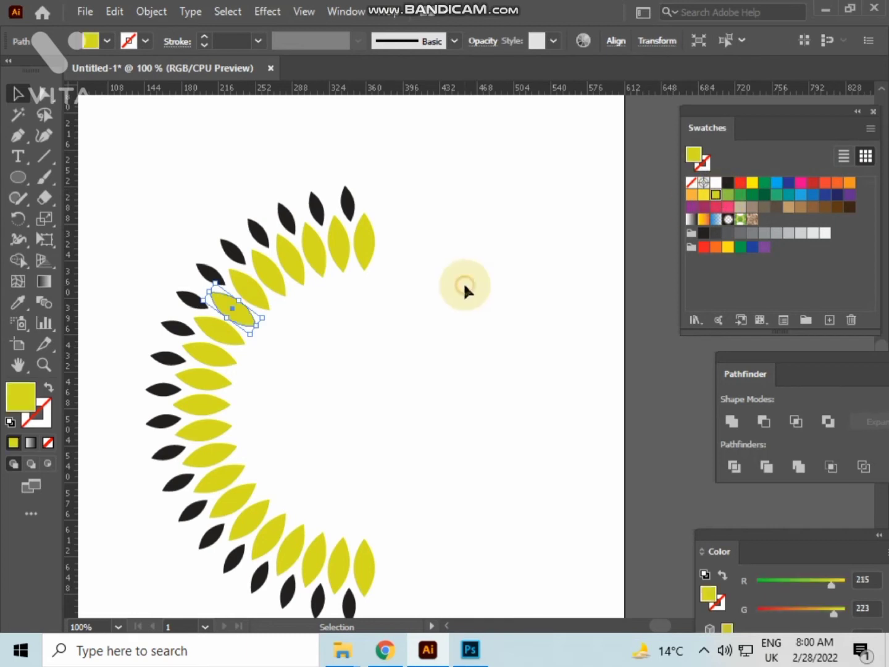
{"action": "left_click", "coordinate": [463, 282]}
Step: Fill all the small leaves of the outer row with the green swatch
{"action": "scroll", "coordinate": [464, 281], "scroll_direction": "down", "scroll_amount": 2}
{"action": "left_click", "coordinate": [351, 166]}
{"action": "left_click", "coordinate": [316, 165], "text": "shift"}
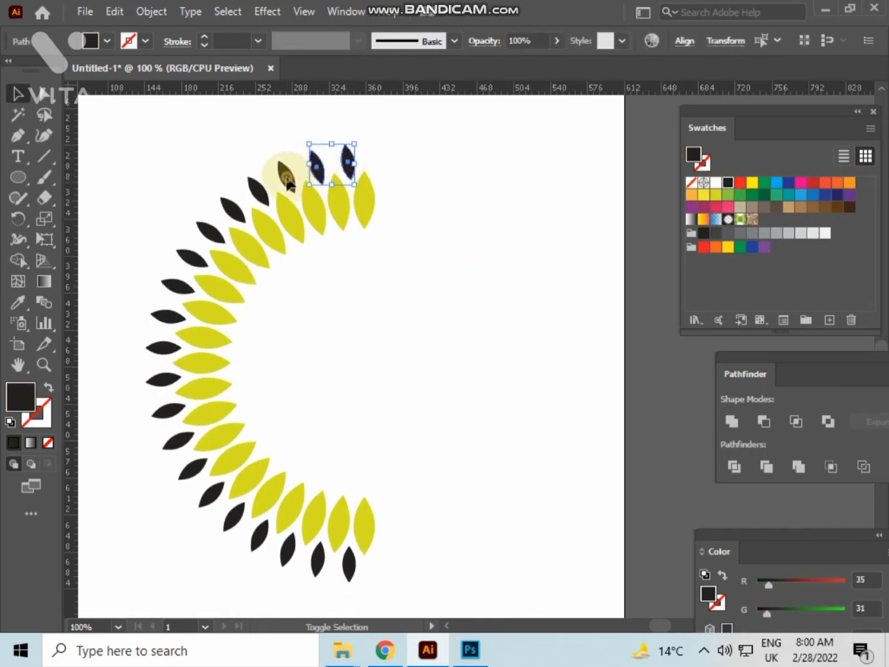
{"action": "left_click", "coordinate": [285, 175], "text": "shift"}
{"action": "left_click", "coordinate": [256, 190], "text": "shift"}
{"action": "left_click", "coordinate": [224, 213], "text": "shift"}
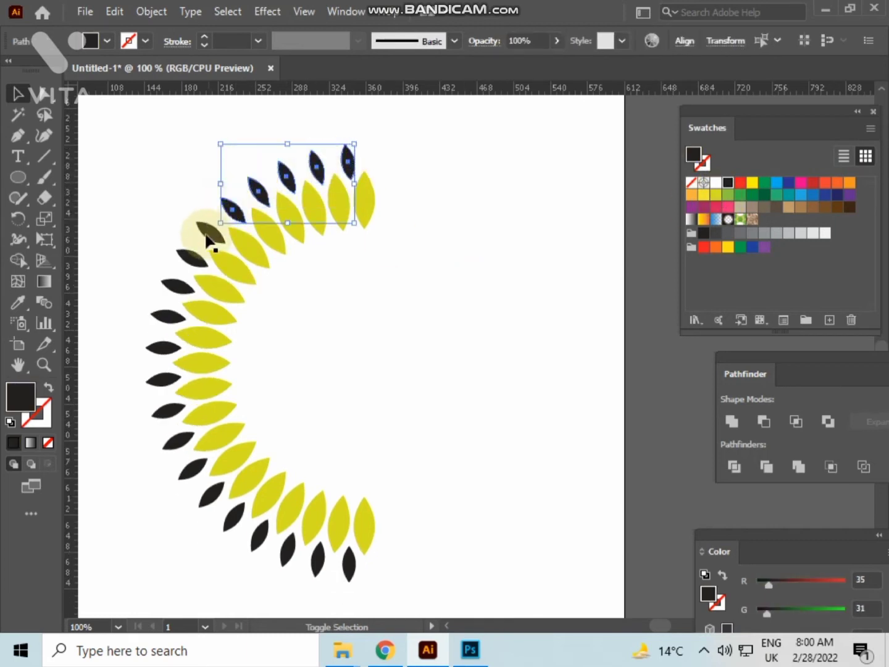
{"action": "left_click", "coordinate": [206, 234], "text": "shift"}
{"action": "left_click", "coordinate": [192, 257], "text": "shift"}
{"action": "left_click", "coordinate": [176, 285], "text": "shift"}
{"action": "left_click", "coordinate": [166, 315], "text": "shift"}
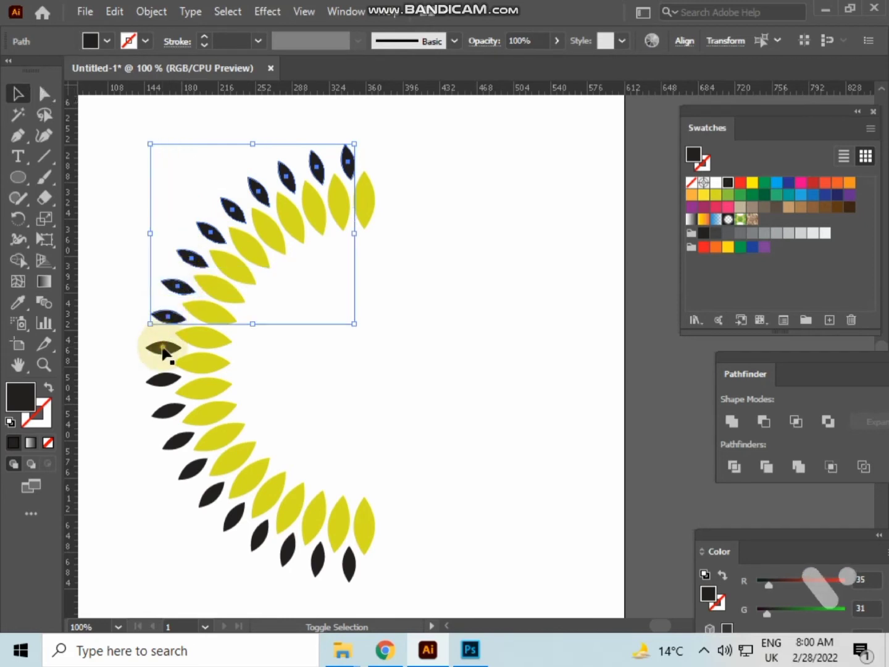
{"action": "left_click", "coordinate": [164, 350], "text": "shift"}
{"action": "left_click", "coordinate": [161, 380], "text": "shift"}
{"action": "left_click", "coordinate": [168, 410], "text": "shift"}
{"action": "left_click", "coordinate": [180, 440], "text": "shift"}
{"action": "left_click", "coordinate": [192, 469], "text": "shift"}
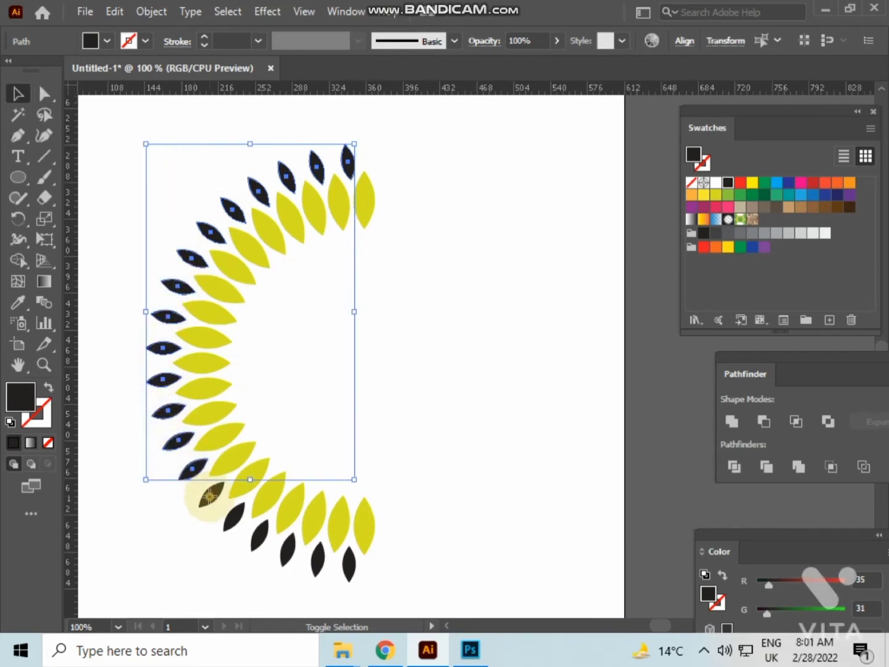
{"action": "left_click", "coordinate": [210, 496], "text": "shift"}
{"action": "left_click", "coordinate": [234, 518], "text": "shift"}
{"action": "left_click", "coordinate": [259, 535], "text": "shift"}
{"action": "left_click", "coordinate": [287, 547], "text": "shift"}
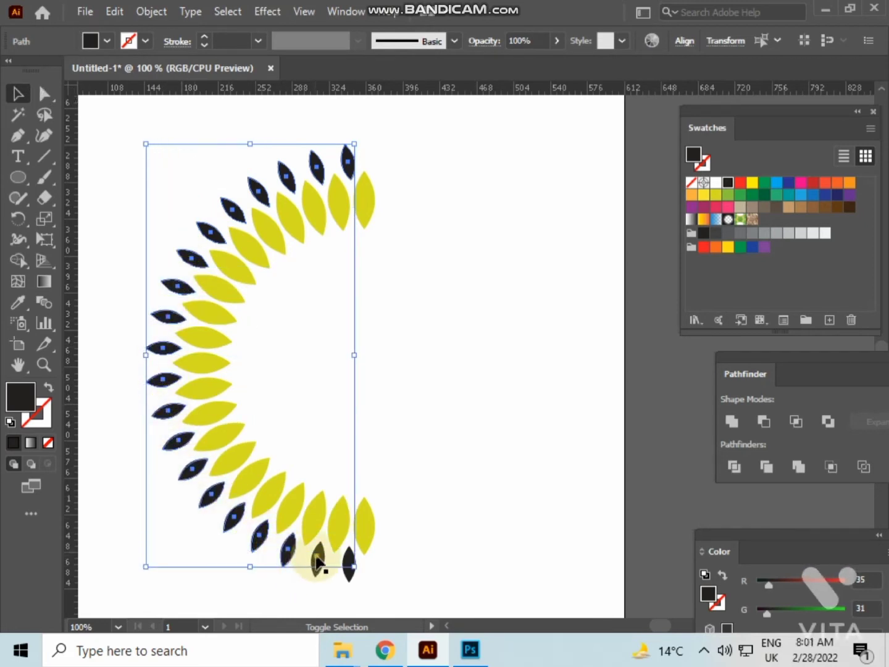
{"action": "left_click", "coordinate": [317, 561], "text": "shift"}
{"action": "left_click", "coordinate": [347, 565], "text": "shift"}
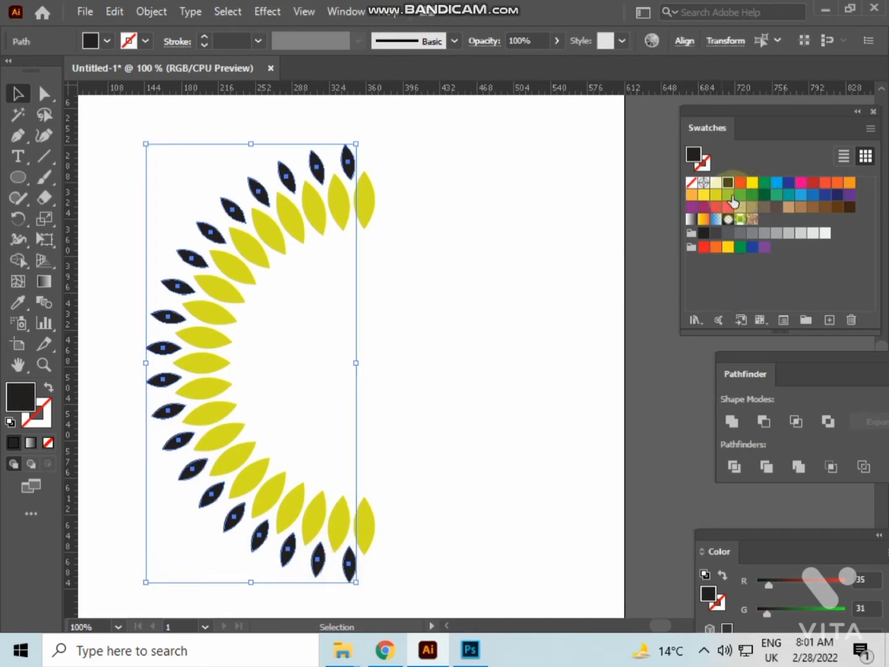
{"action": "left_click", "coordinate": [731, 197]}
{"action": "left_click", "coordinate": [574, 270]}
Step: Hide the rulers and draw a tall, narrow yellow-green ellipse in the empty space inside the leaf arc
{"action": "key", "text": "ctrl+="}
{"action": "key", "text": "ctrl+r"}
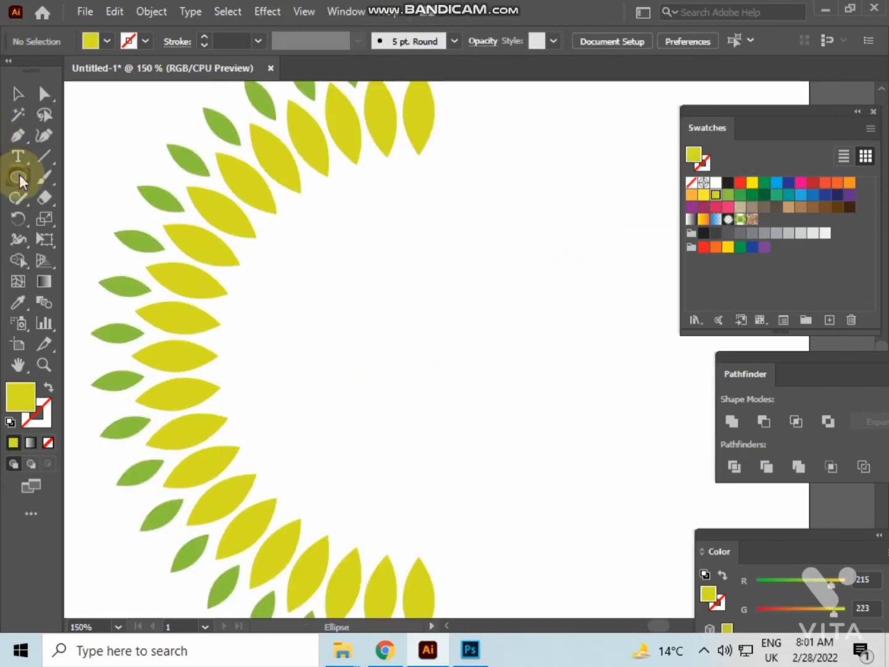
{"action": "left_click_drag", "start_coordinate": [363, 273], "coordinate": [426, 415]}
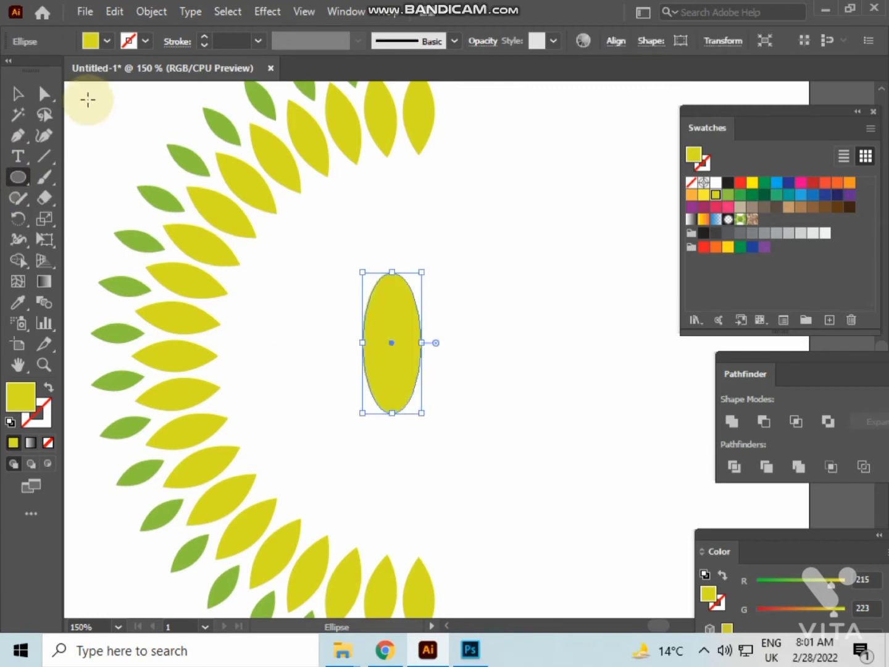
Step: Convert the ellipse's top and bottom anchor points to corners to form a pointed leaf
{"action": "left_click", "coordinate": [44, 93]}
{"action": "left_click", "coordinate": [392, 272]}
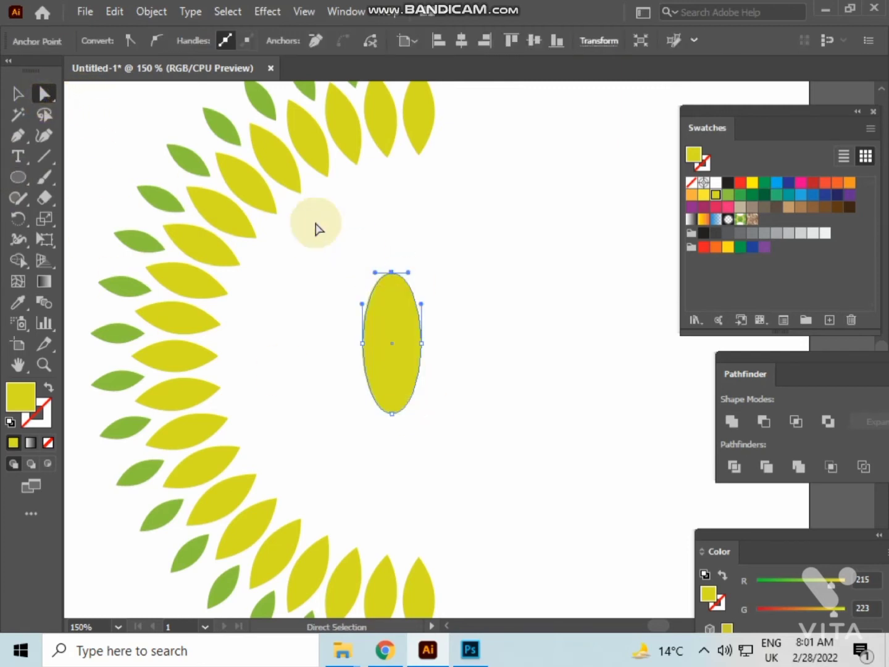
{"action": "left_click", "coordinate": [131, 41]}
{"action": "left_click", "coordinate": [389, 413]}
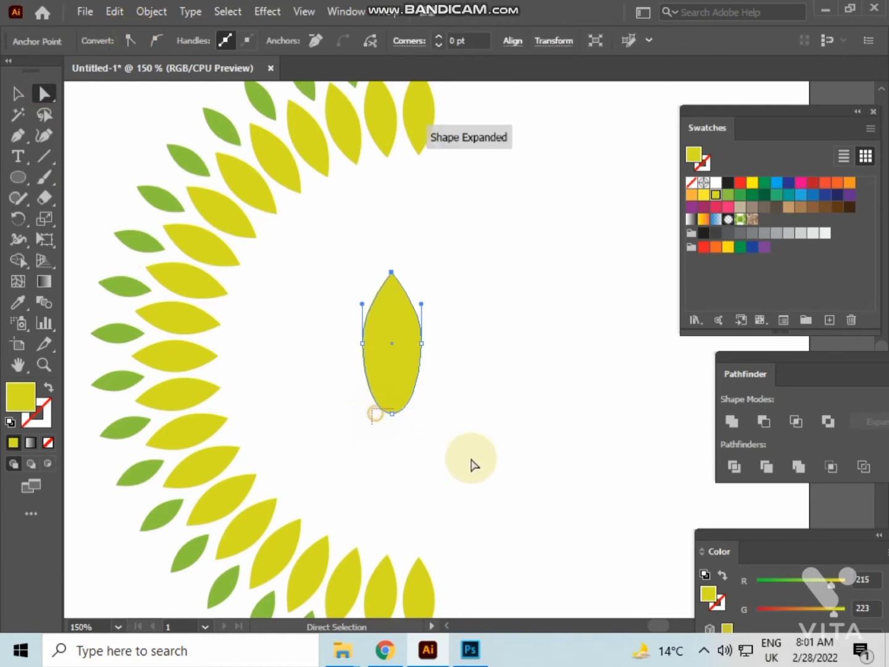
{"action": "left_click", "coordinate": [126, 40]}
{"action": "left_click", "coordinate": [18, 92]}
{"action": "left_click", "coordinate": [446, 273]}
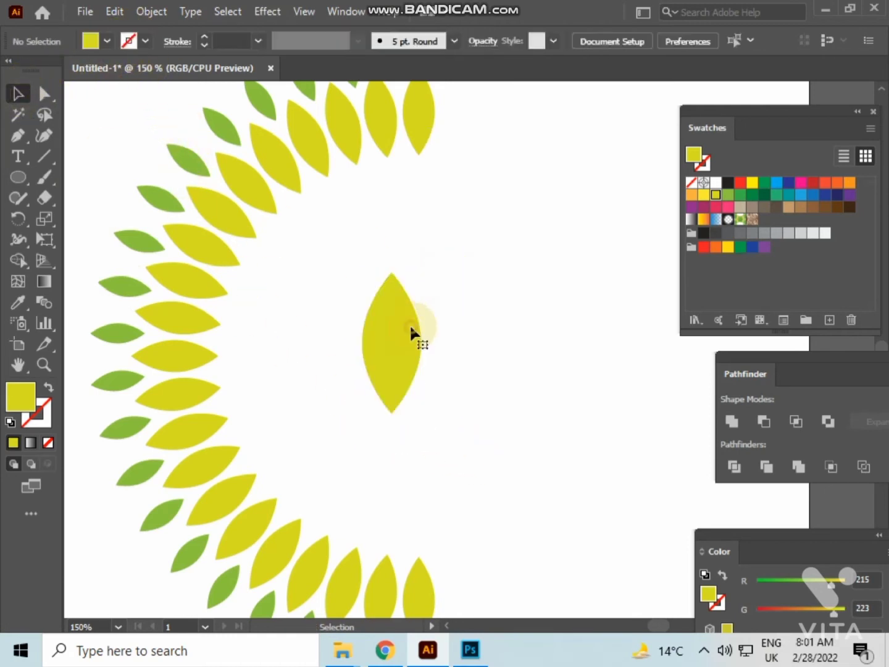
Step: Narrow the new pointed leaf horizontally and tilt it slightly clockwise
{"action": "left_click", "coordinate": [408, 327]}
{"action": "left_click_drag", "start_coordinate": [421, 343], "coordinate": [408, 352]}
{"action": "left_click", "coordinate": [455, 358]}
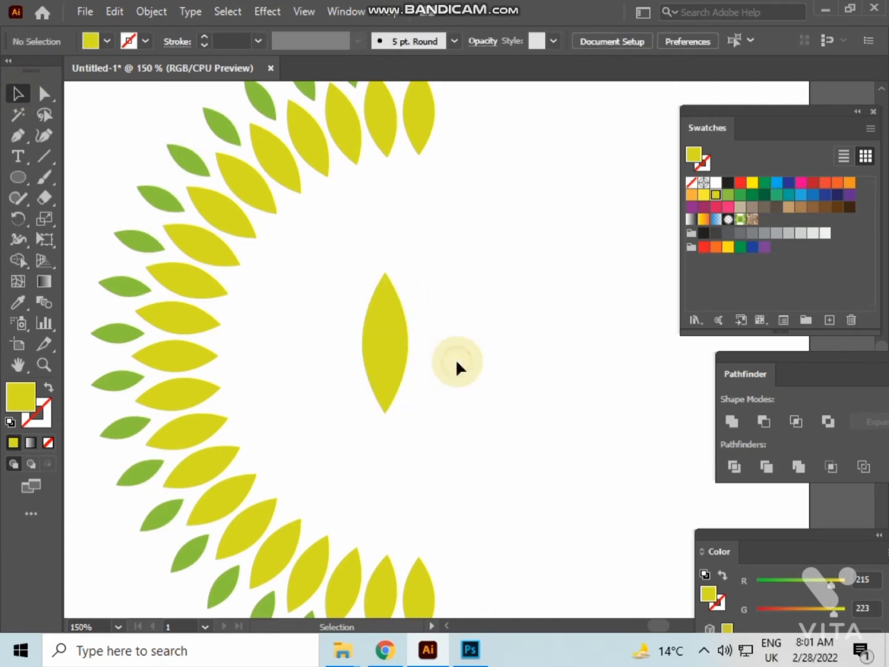
{"action": "left_click", "coordinate": [386, 345]}
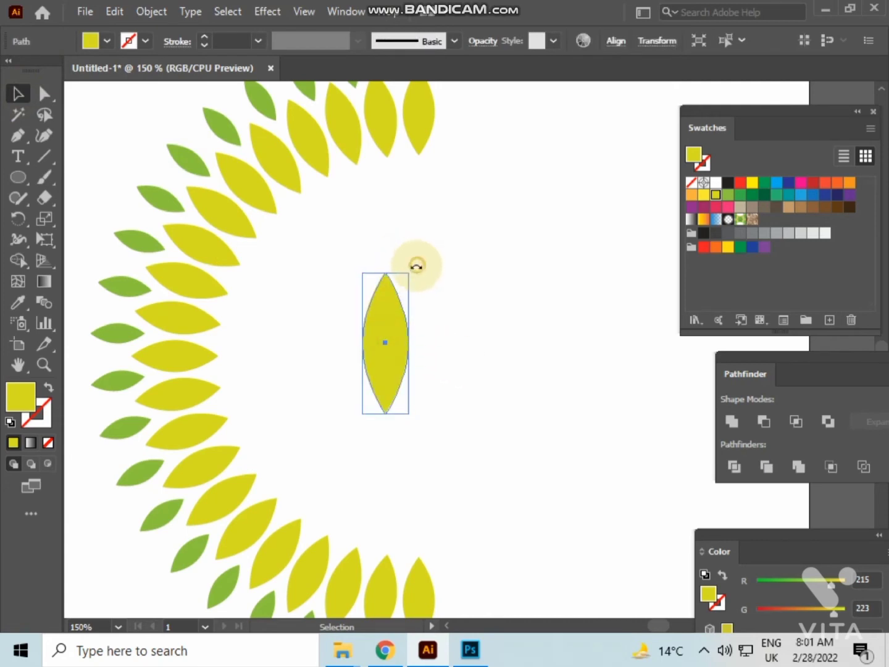
{"action": "left_click_drag", "start_coordinate": [417, 265], "coordinate": [421, 269]}
{"action": "left_click", "coordinate": [449, 308]}
{"action": "scroll", "coordinate": [380, 341], "scroll_direction": "up", "scroll_amount": 1}
{"action": "mouse_move", "coordinate": [379, 341]}
{"action": "left_mouse_down"}
{"action": "mouse_move", "coordinate": [374, 325]}
{"action": "mouse_move", "coordinate": [382, 334]}
{"action": "left_mouse_up"}
{"action": "left_click", "coordinate": [566, 355]}
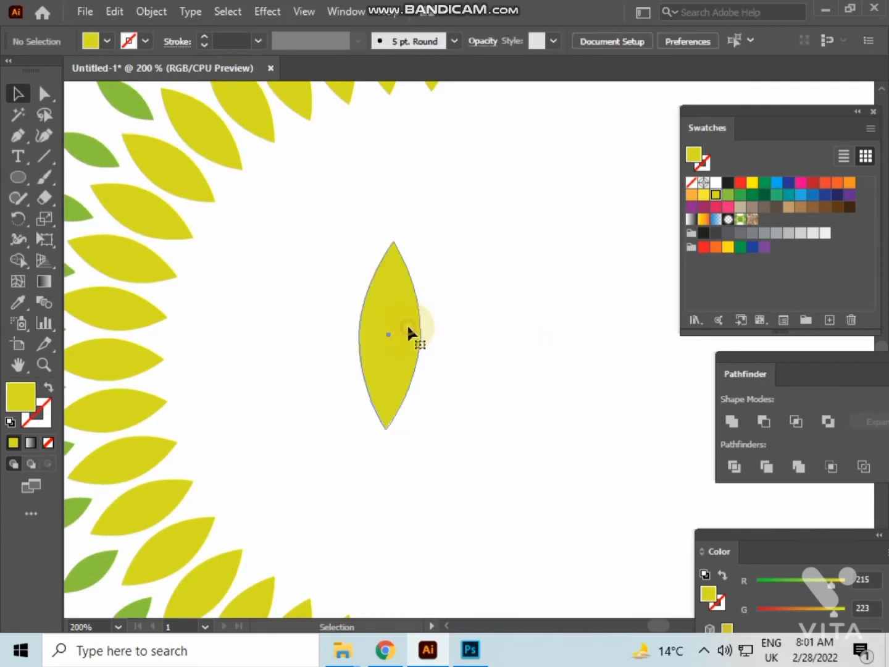
Step: Draw a straight vertical Pen line from the upper part of the center leaf to just below its lower tip
{"action": "left_click", "coordinate": [378, 286]}
{"action": "left_click", "coordinate": [214, 219]}
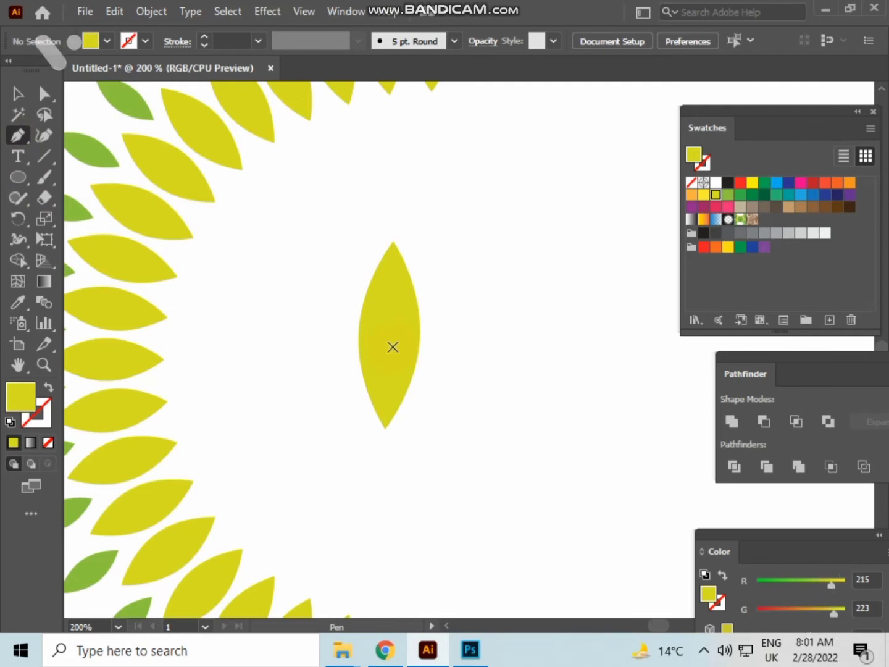
{"action": "left_click", "coordinate": [388, 296]}
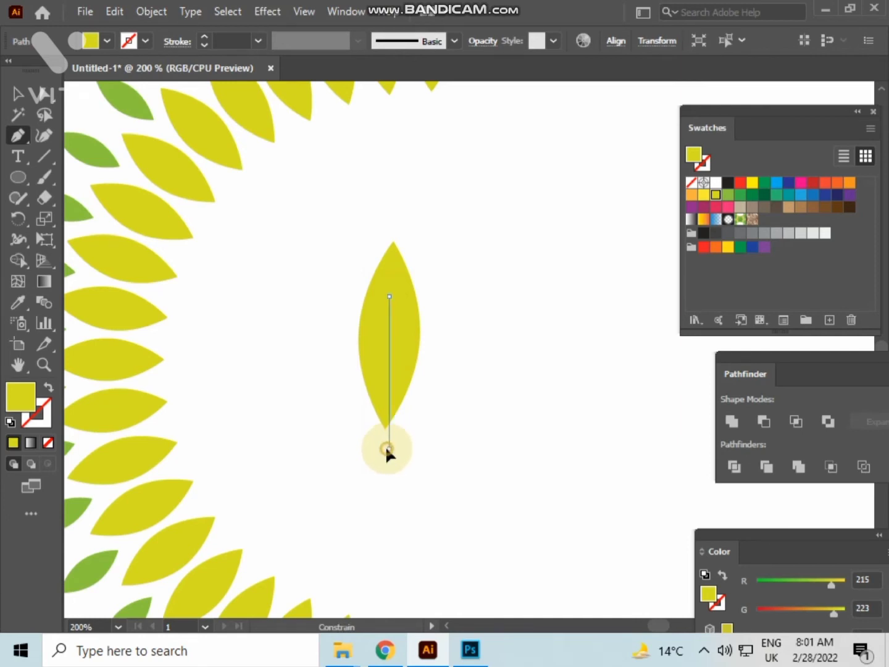
{"action": "left_click", "coordinate": [387, 447]}
{"action": "left_click", "coordinate": [18, 94]}
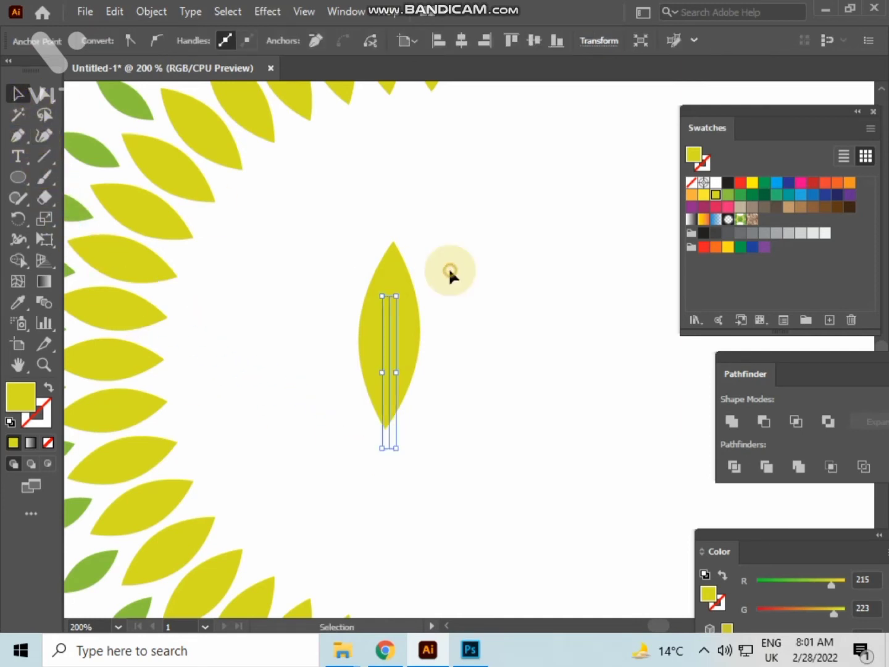
Step: Give the vertical line on the center leaf a 4 pt black stroke
{"action": "left_click", "coordinate": [419, 436]}
{"action": "left_click_drag", "start_coordinate": [373, 463], "coordinate": [374, 461]}
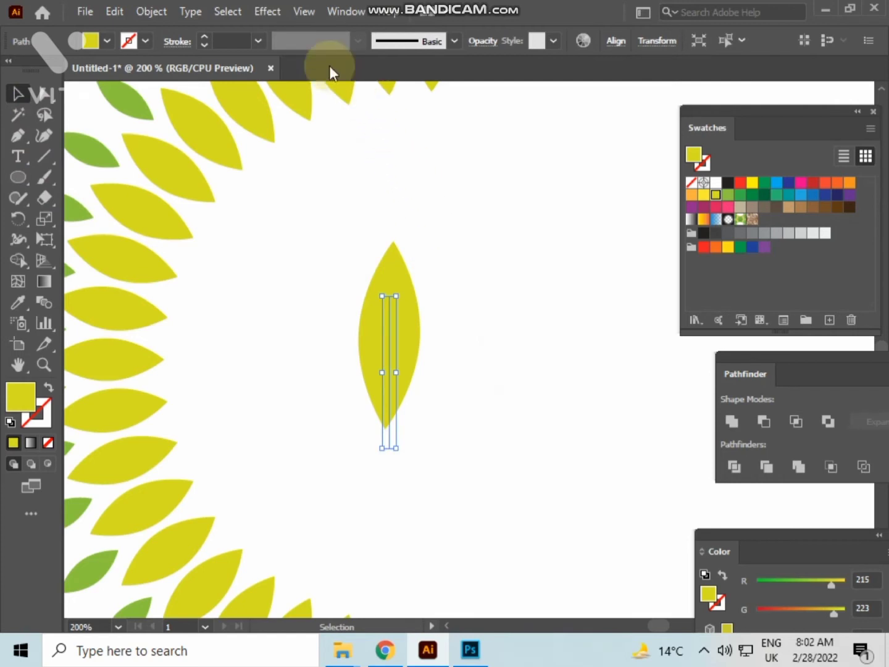
{"action": "left_click", "coordinate": [232, 39]}
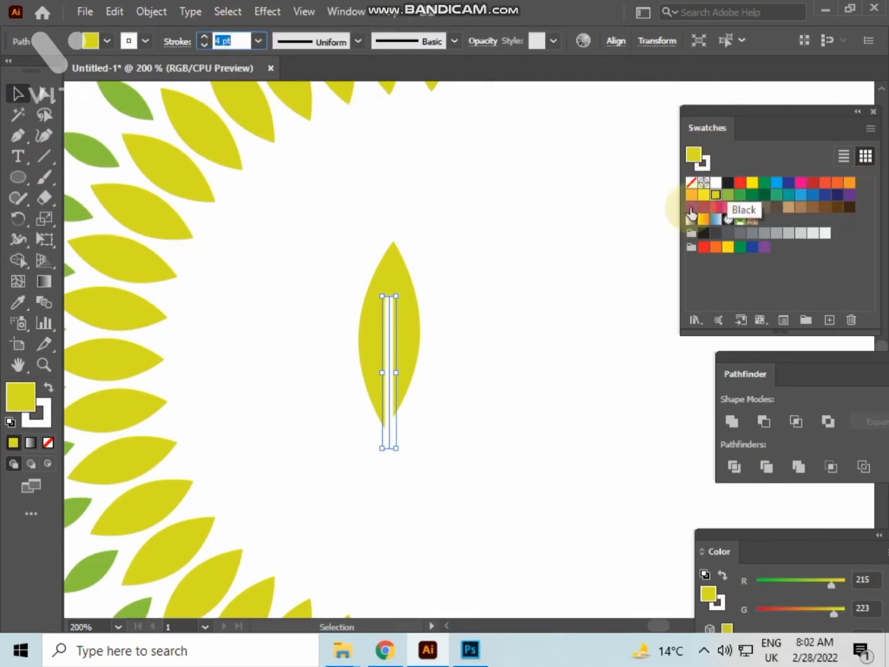
{"action": "left_click", "coordinate": [46, 423]}
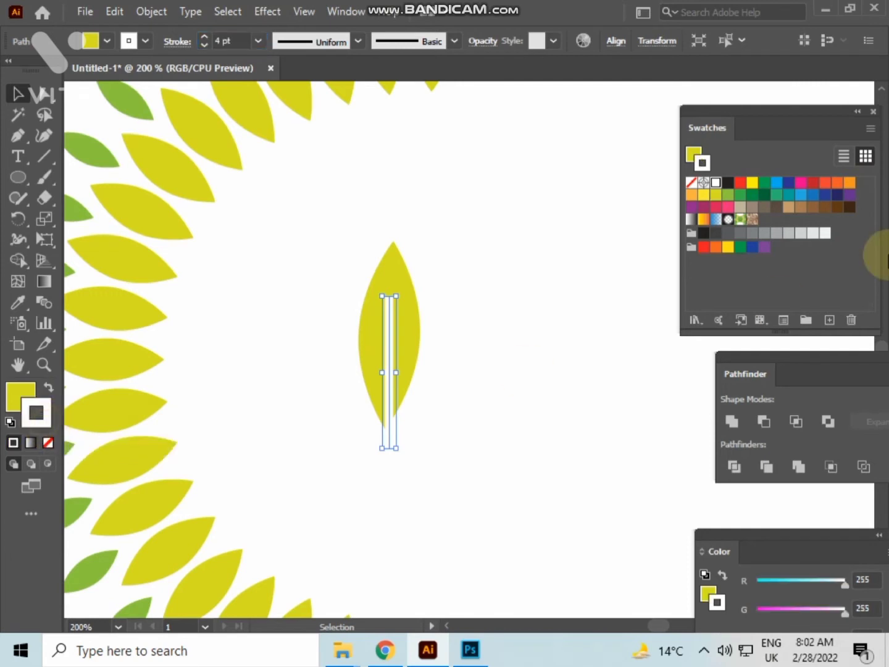
{"action": "left_click", "coordinate": [731, 182]}
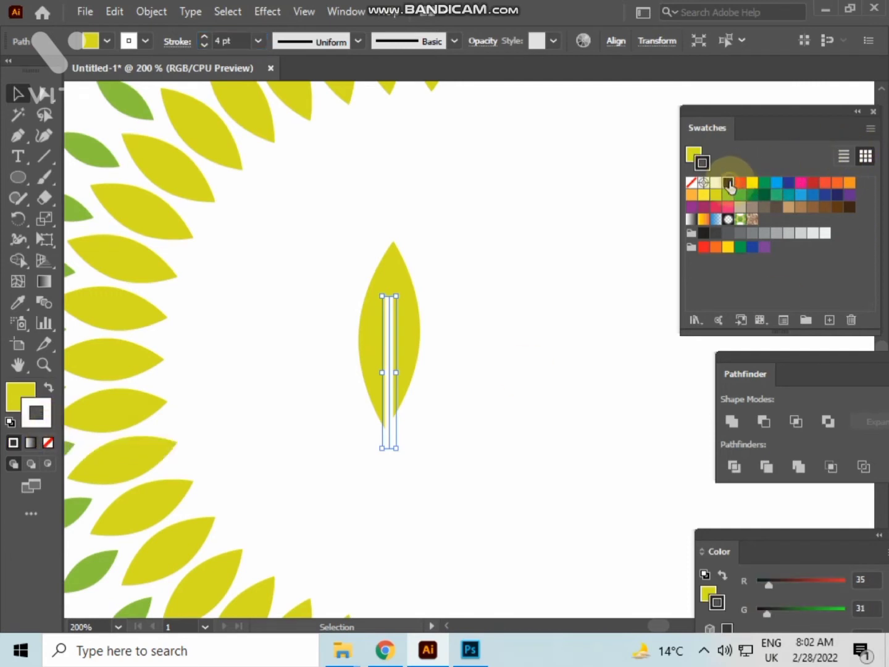
{"action": "left_click", "coordinate": [529, 338]}
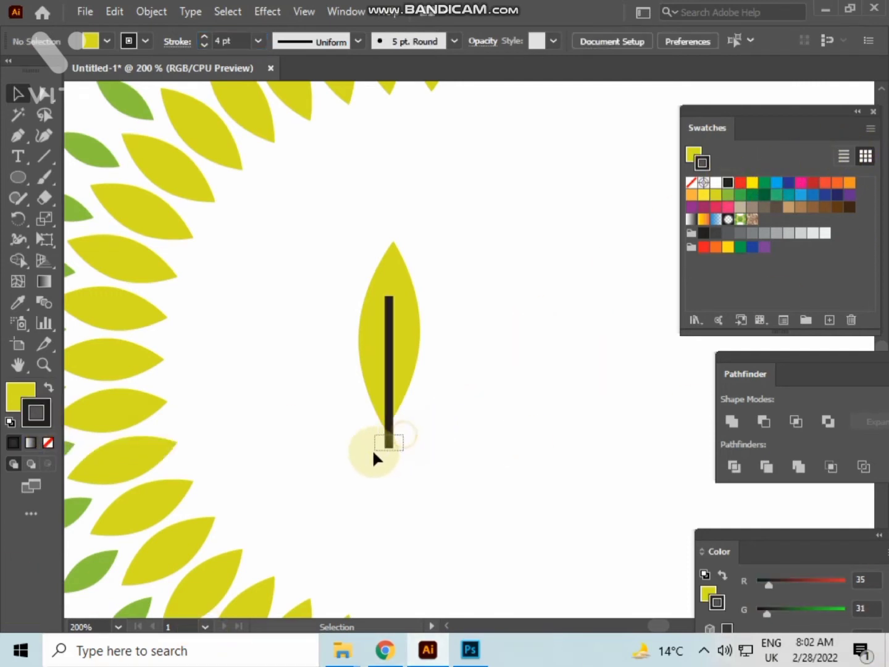
Step: Apply the triangular tapered width profile to the black line
{"action": "left_click_drag", "start_coordinate": [404, 434], "coordinate": [374, 452]}
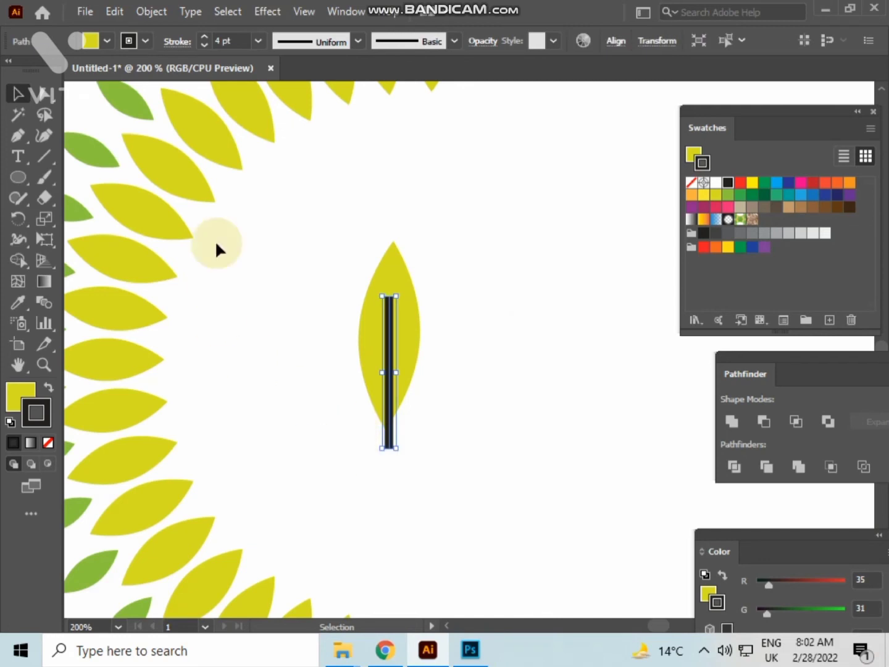
{"action": "left_click", "coordinate": [356, 42]}
{"action": "left_click", "coordinate": [277, 169]}
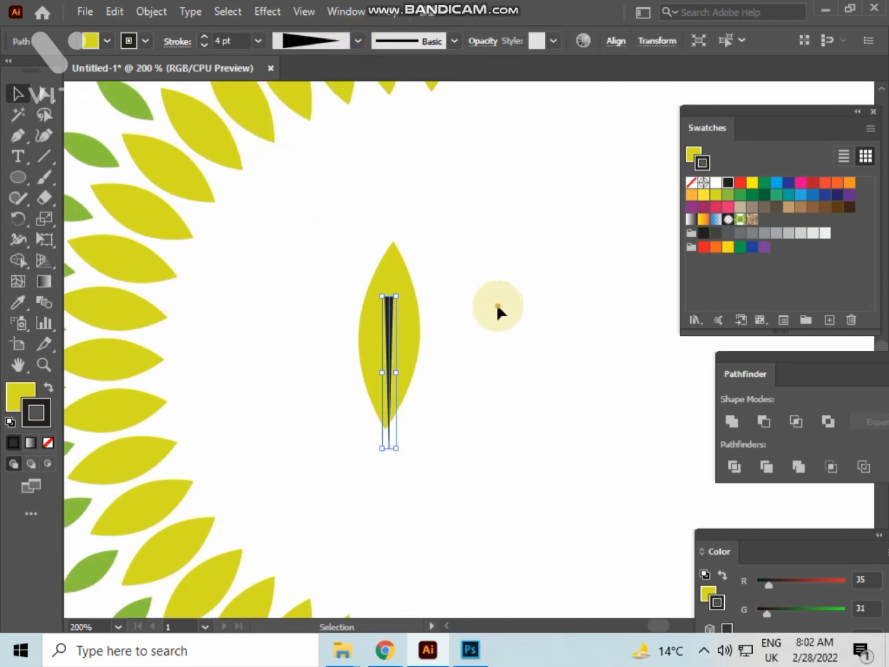
{"action": "key", "text": "ctrl+="}
{"action": "left_click", "coordinate": [562, 503]}
Step: Turn the tapered line upside down so its wide end lies below the leaf's base, and shift it up slightly
{"action": "left_click_drag", "start_coordinate": [413, 507], "coordinate": [413, 510]}
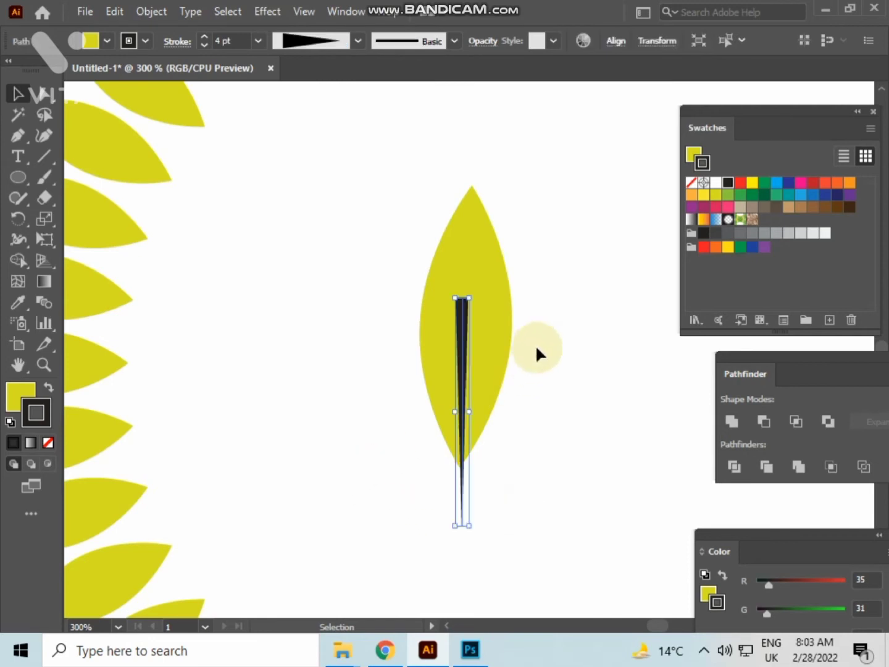
{"action": "mouse_move", "coordinate": [494, 320]}
{"action": "left_mouse_down"}
{"action": "mouse_move", "coordinate": [530, 457]}
{"action": "mouse_move", "coordinate": [454, 520]}
{"action": "mouse_move", "coordinate": [438, 519]}
{"action": "mouse_move", "coordinate": [456, 476]}
{"action": "mouse_move", "coordinate": [458, 487]}
{"action": "left_mouse_up"}
{"action": "left_click", "coordinate": [523, 503]}
{"action": "left_click", "coordinate": [556, 442]}
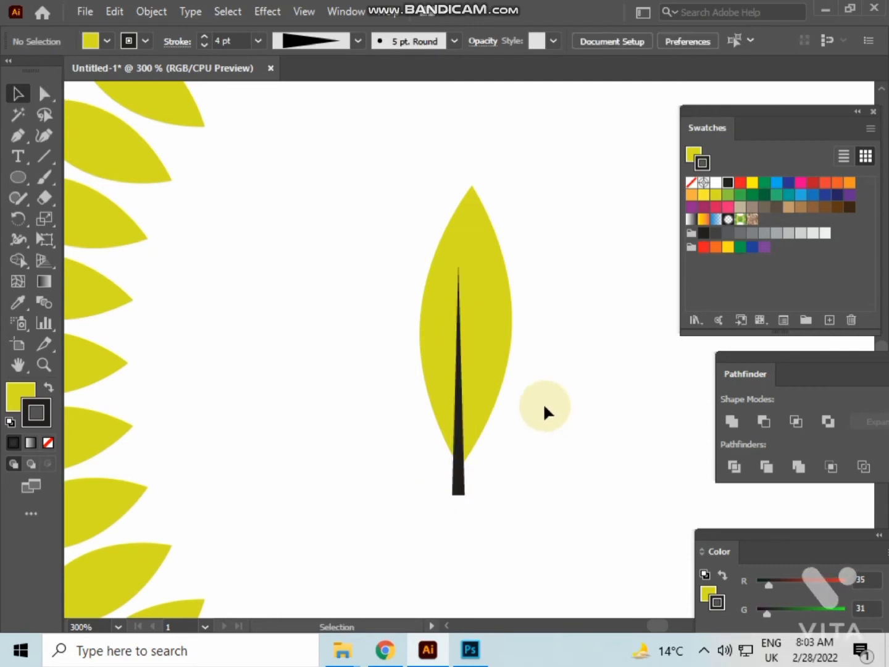
Step: Tilt the tapered stem slightly clockwise and move it to follow the center leaf's axis
{"action": "left_click", "coordinate": [463, 369]}
{"action": "left_click_drag", "start_coordinate": [474, 261], "coordinate": [482, 264]}
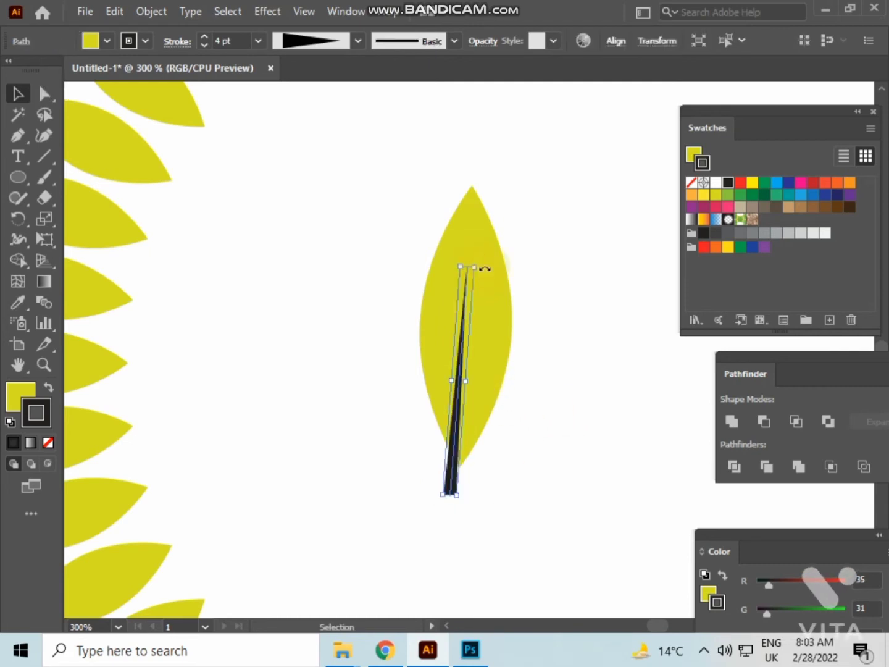
{"action": "left_click", "coordinate": [523, 424]}
{"action": "left_click_drag", "start_coordinate": [454, 497], "coordinate": [467, 499]}
{"action": "left_click", "coordinate": [545, 427]}
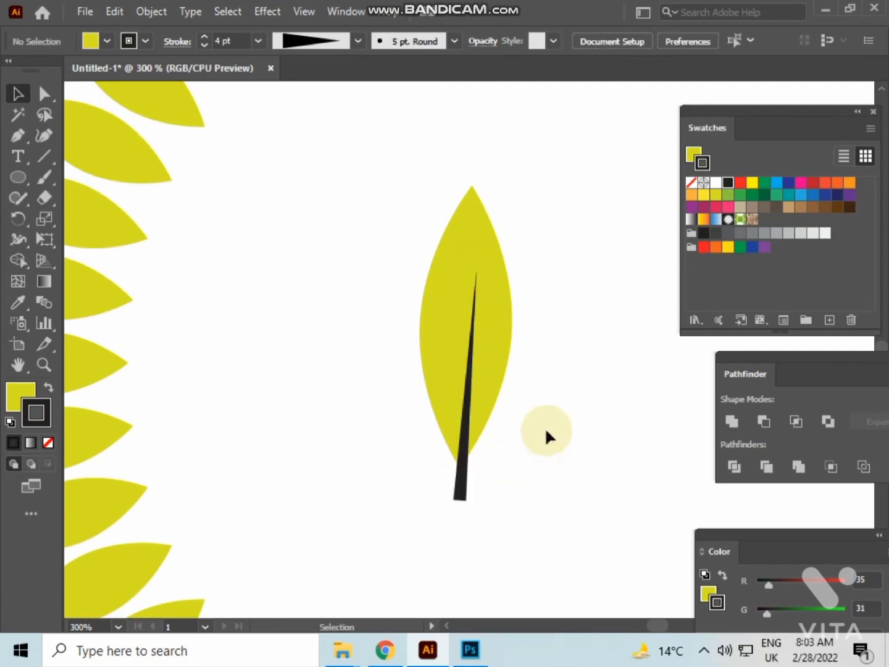
Step: Straighten the tapered stem to vertical and shift it slightly left to meet the center leaf's base
{"action": "left_click", "coordinate": [469, 419]}
{"action": "left_click_drag", "start_coordinate": [467, 264], "coordinate": [475, 264]}
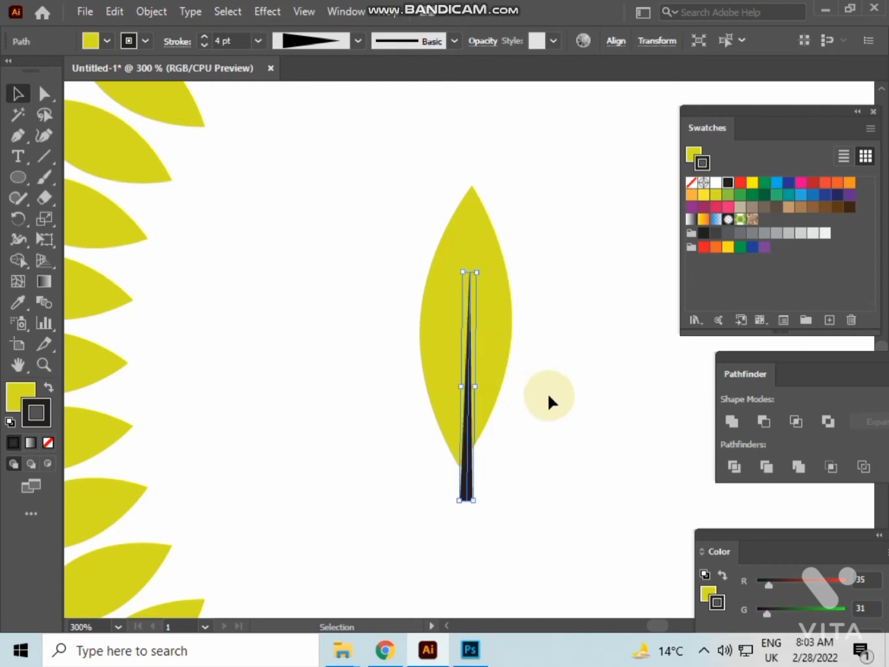
{"action": "left_click", "coordinate": [481, 492]}
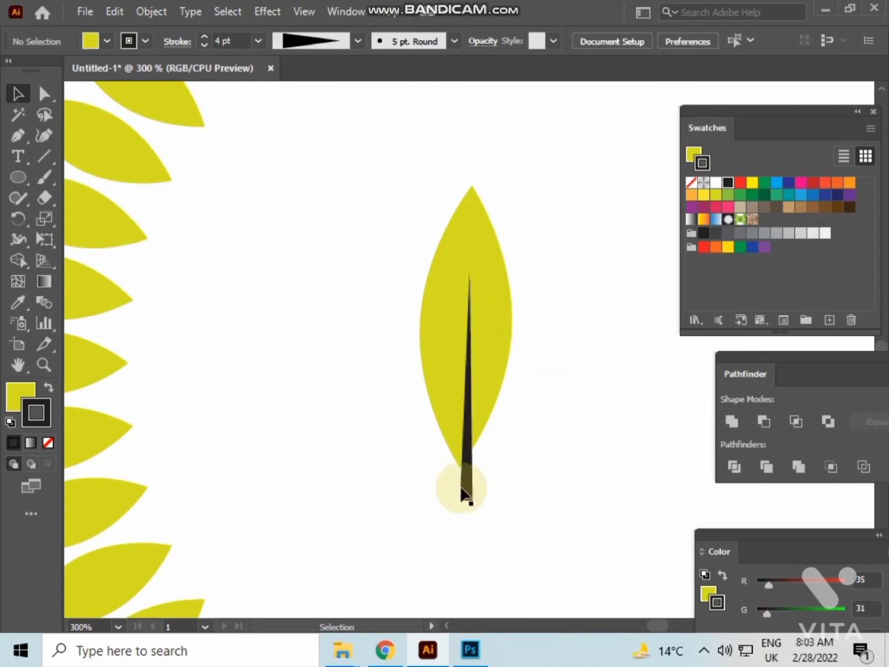
{"action": "left_click_drag", "start_coordinate": [463, 489], "coordinate": [458, 488]}
{"action": "left_click", "coordinate": [514, 470]}
Step: Expand the appearance of the center leaf and stem, and subtract the stem from the leaf with Minus Front
{"action": "left_click_drag", "start_coordinate": [403, 415], "coordinate": [487, 461]}
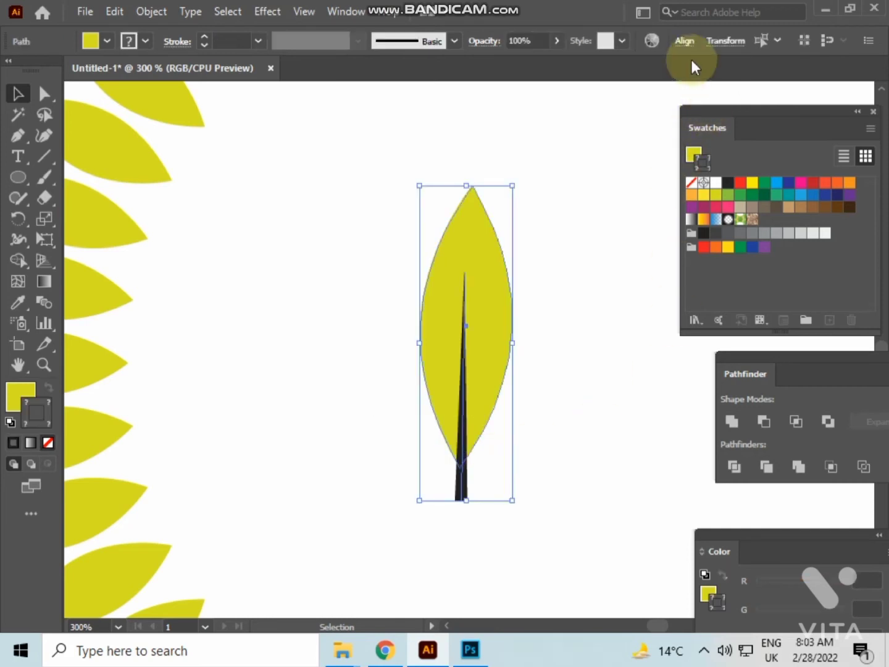
{"action": "left_click", "coordinate": [152, 13]}
{"action": "left_click", "coordinate": [253, 227]}
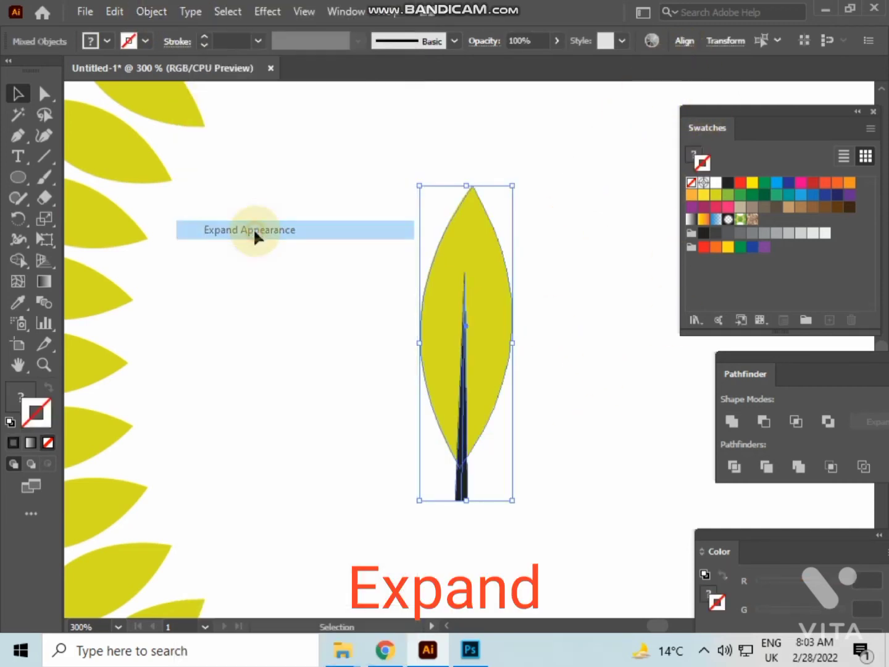
{"action": "left_click", "coordinate": [518, 484]}
{"action": "left_click_drag", "start_coordinate": [518, 487], "coordinate": [519, 489]}
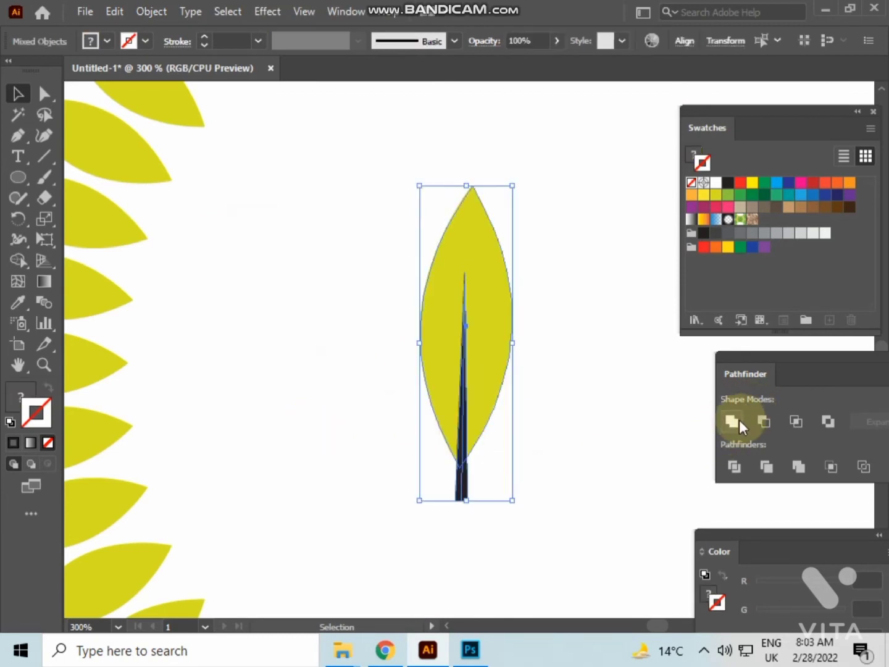
{"action": "left_click", "coordinate": [755, 421]}
{"action": "left_click", "coordinate": [561, 406]}
Step: Duplicate the cut center leaf to its right and rotate the copy clockwise so it fans out from the base
{"action": "scroll", "coordinate": [561, 406], "scroll_direction": "down", "scroll_amount": 3}
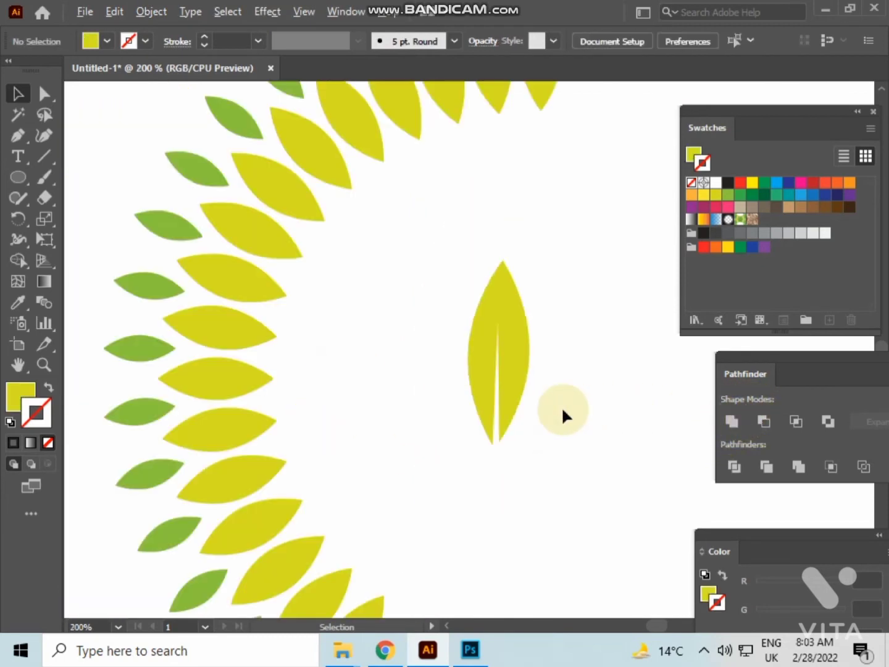
{"action": "key", "text": "space"}
{"action": "left_click_drag", "start_coordinate": [558, 404], "coordinate": [448, 304]}
{"action": "scroll", "coordinate": [452, 279], "scroll_direction": "up", "scroll_amount": 2}
{"action": "left_click", "coordinate": [518, 314]}
{"action": "scroll", "coordinate": [536, 327], "scroll_direction": "down", "scroll_amount": 1}
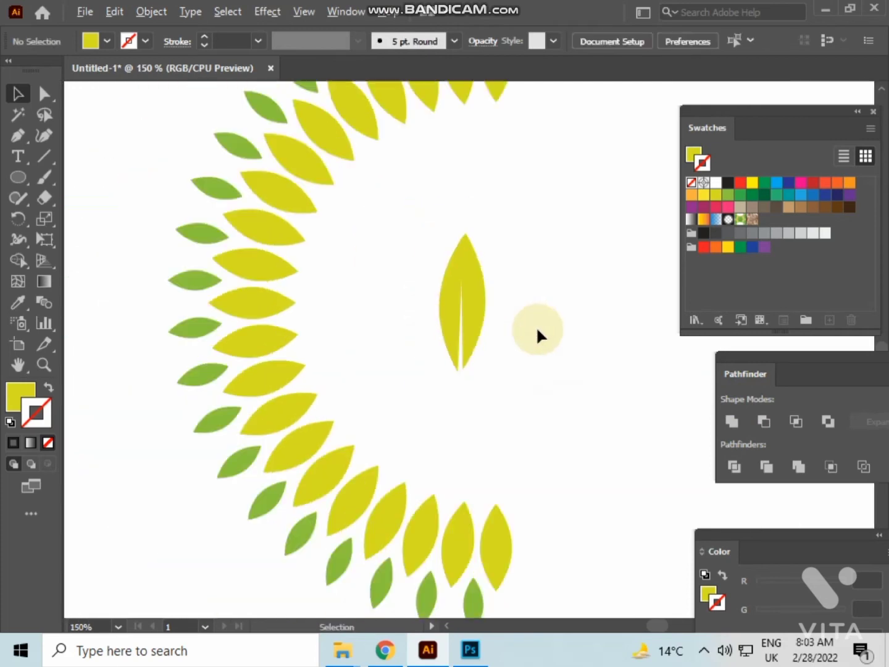
{"action": "scroll", "coordinate": [536, 325], "scroll_direction": "down", "scroll_amount": 1}
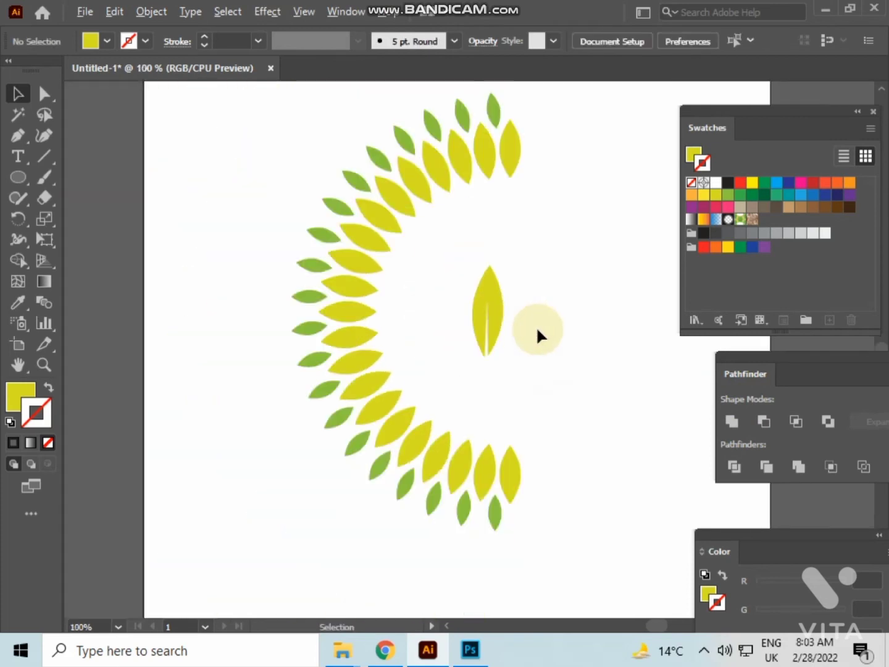
{"action": "scroll", "coordinate": [536, 326], "scroll_direction": "up", "scroll_amount": 1}
{"action": "key", "text": "space"}
{"action": "left_click_drag", "start_coordinate": [536, 325], "coordinate": [498, 392]}
{"action": "left_click", "coordinate": [459, 363]}
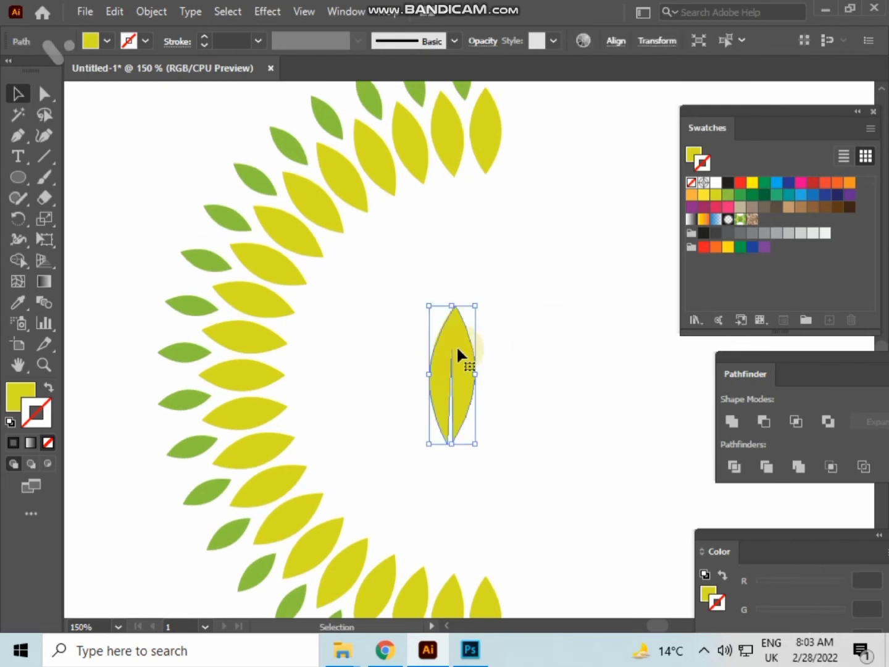
{"action": "key", "text": "ctrl"}
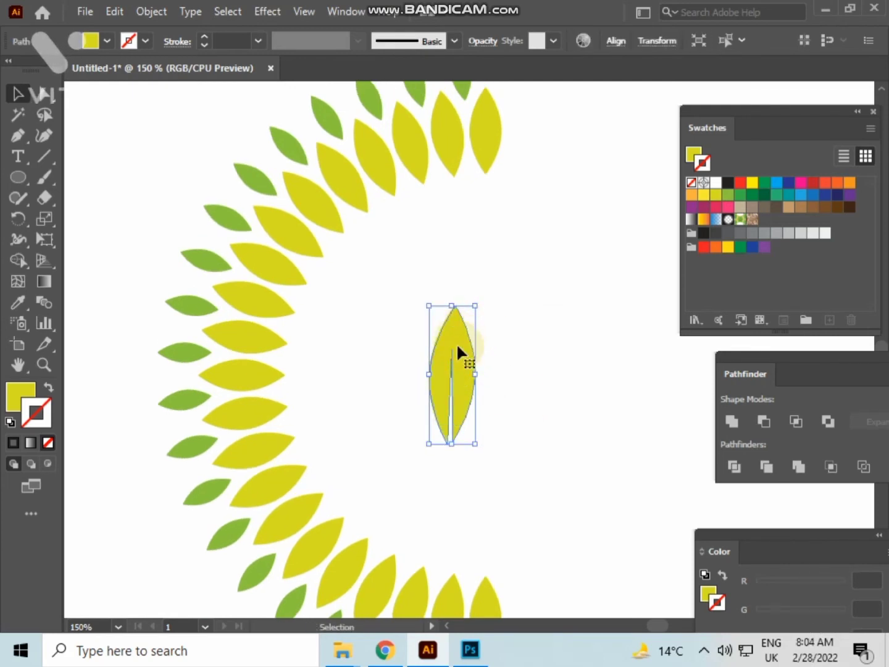
{"action": "left_click_drag", "start_coordinate": [457, 352], "coordinate": [505, 353]}
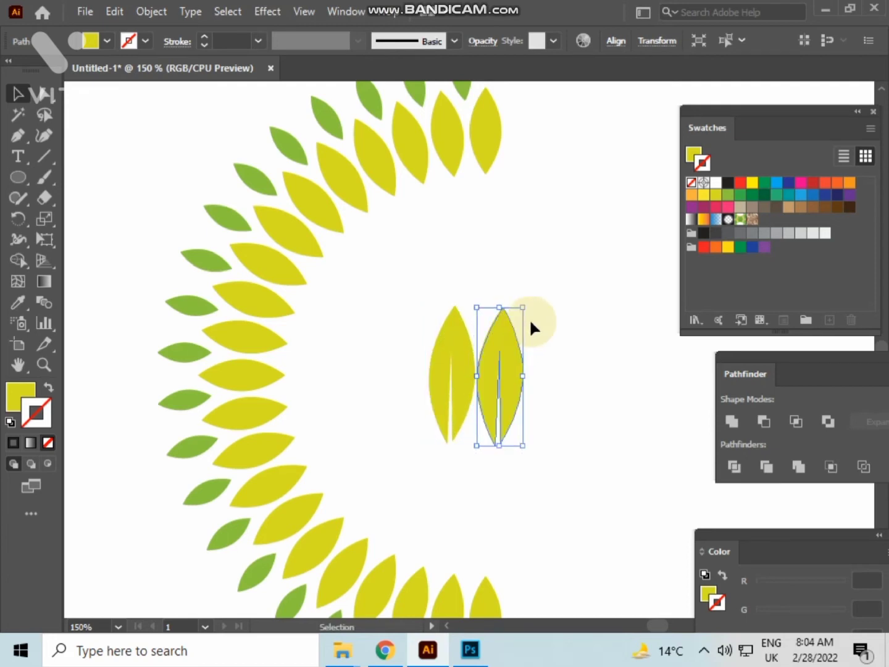
{"action": "left_click_drag", "start_coordinate": [526, 299], "coordinate": [533, 375]}
{"action": "left_click", "coordinate": [564, 362]}
{"action": "left_click", "coordinate": [536, 466]}
Step: Place another copy of the center leaf on its left side, rotated counterclockwise to mirror the right leaf
{"action": "left_click", "coordinate": [446, 378]}
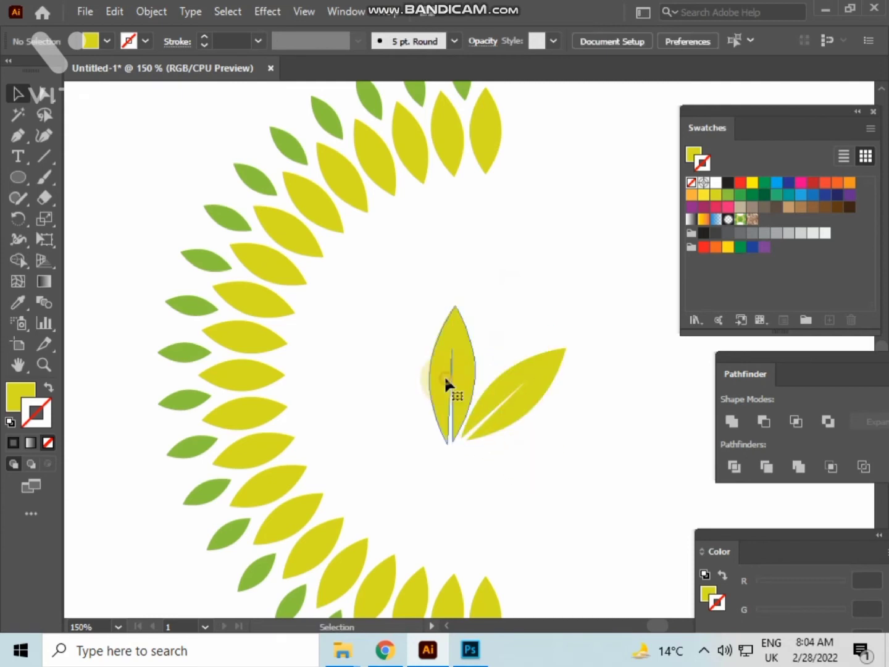
{"action": "key", "text": "a"}
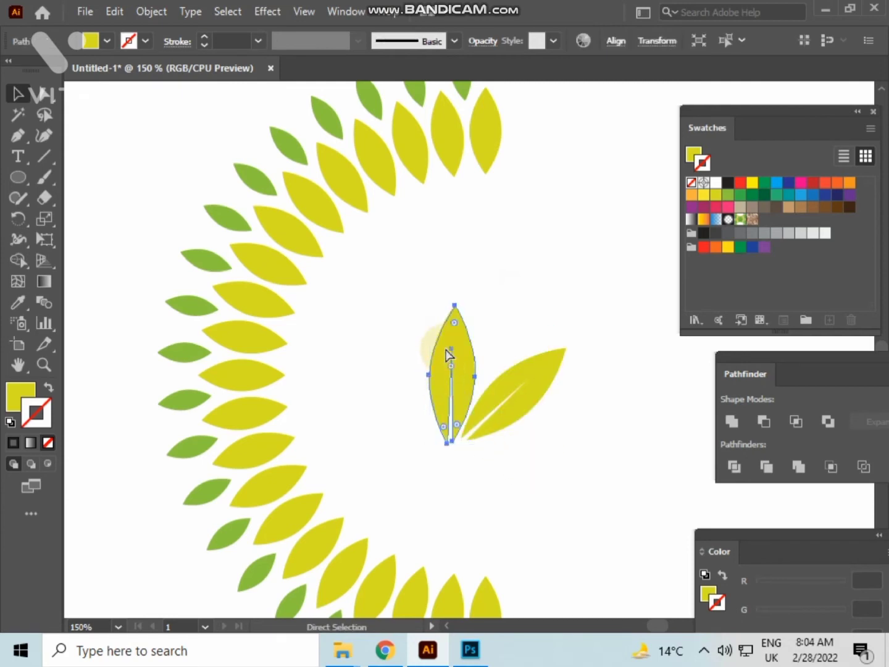
{"action": "key", "text": "v"}
{"action": "left_click_drag", "start_coordinate": [444, 335], "coordinate": [410, 404]}
{"action": "left_click", "coordinate": [521, 512]}
Step: Rotate the right leaf slightly counterclockwise and move it closer to the center leaf to even out the gap
{"action": "scroll", "coordinate": [493, 472], "scroll_direction": "up", "scroll_amount": 1}
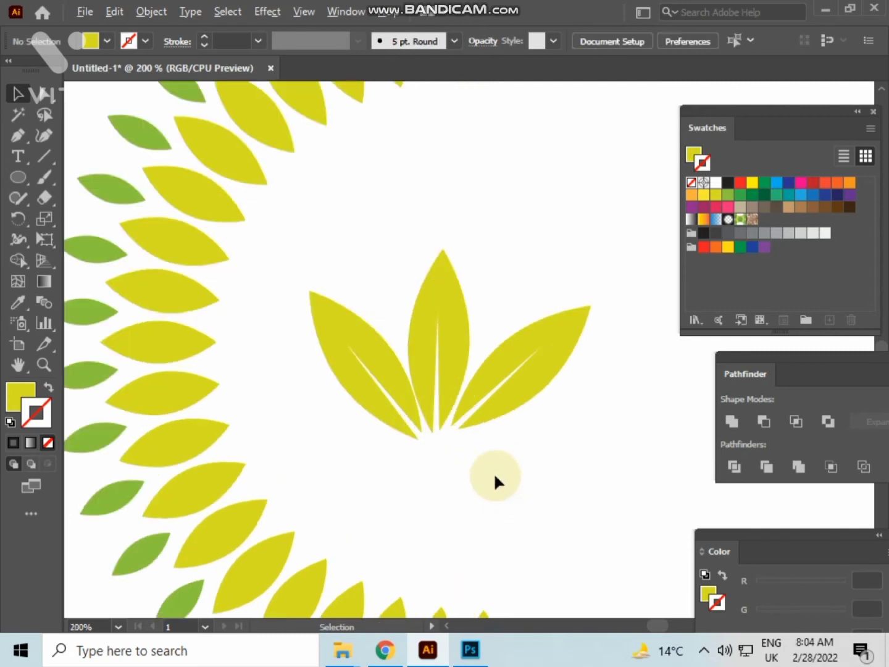
{"action": "left_click", "coordinate": [497, 408]}
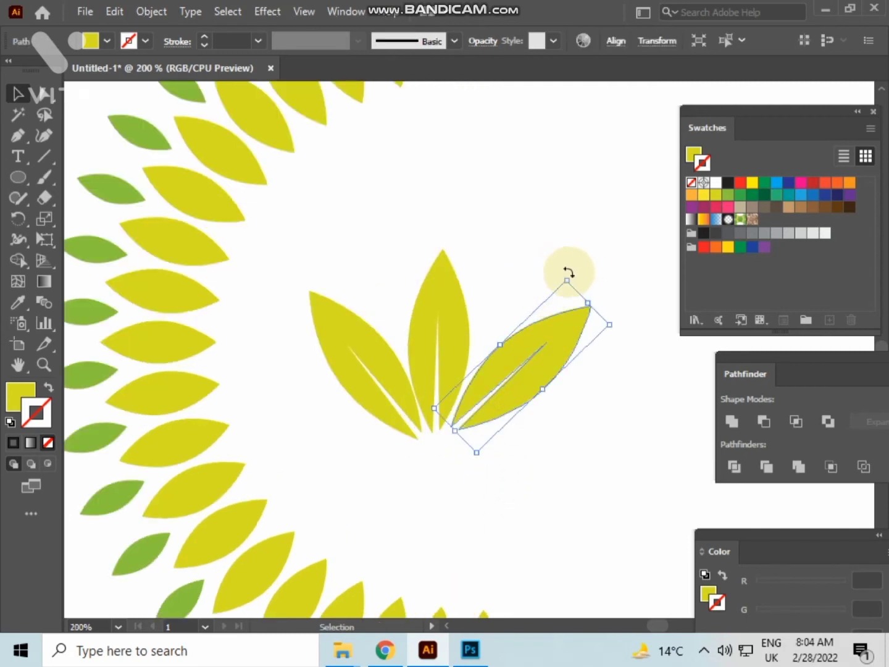
{"action": "left_click_drag", "start_coordinate": [568, 272], "coordinate": [559, 272]}
{"action": "left_click", "coordinate": [587, 460]}
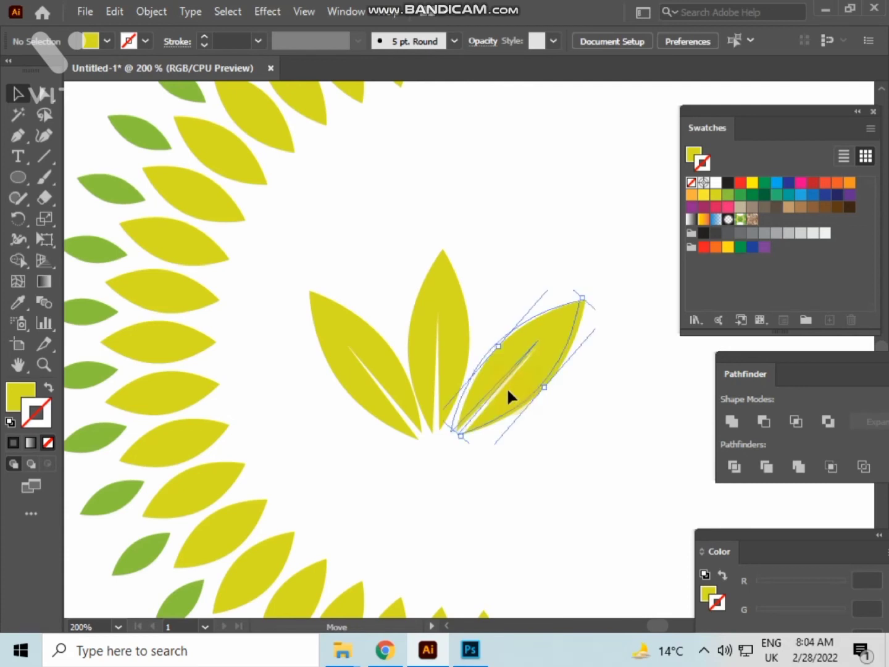
{"action": "left_click_drag", "start_coordinate": [508, 392], "coordinate": [502, 392]}
{"action": "left_click", "coordinate": [506, 462]}
{"action": "left_click", "coordinate": [352, 404]}
{"action": "left_click", "coordinate": [462, 471]}
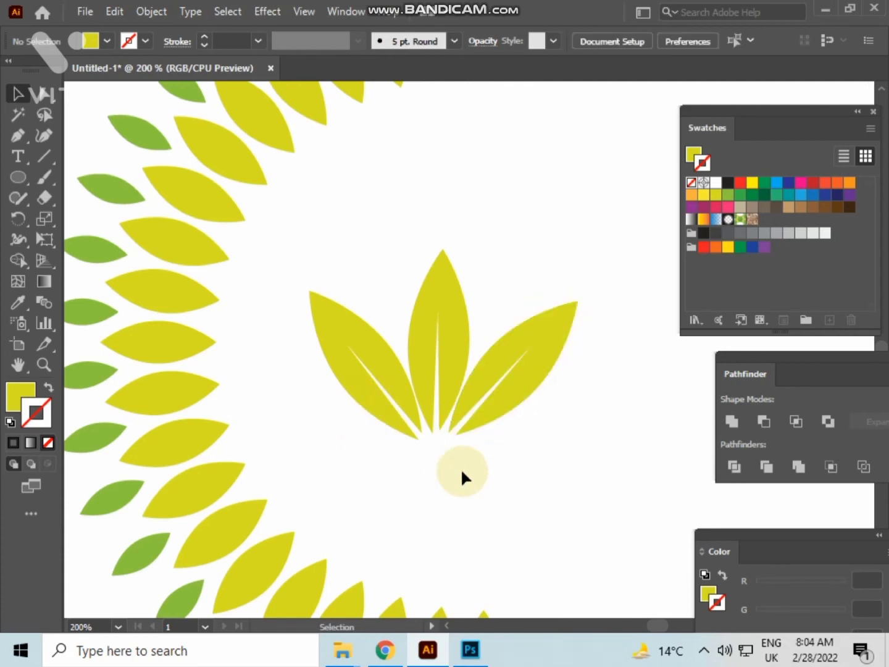
{"action": "scroll", "coordinate": [460, 468], "scroll_direction": "down", "scroll_amount": 3}
{"action": "scroll", "coordinate": [460, 468], "scroll_direction": "up", "scroll_amount": 2}
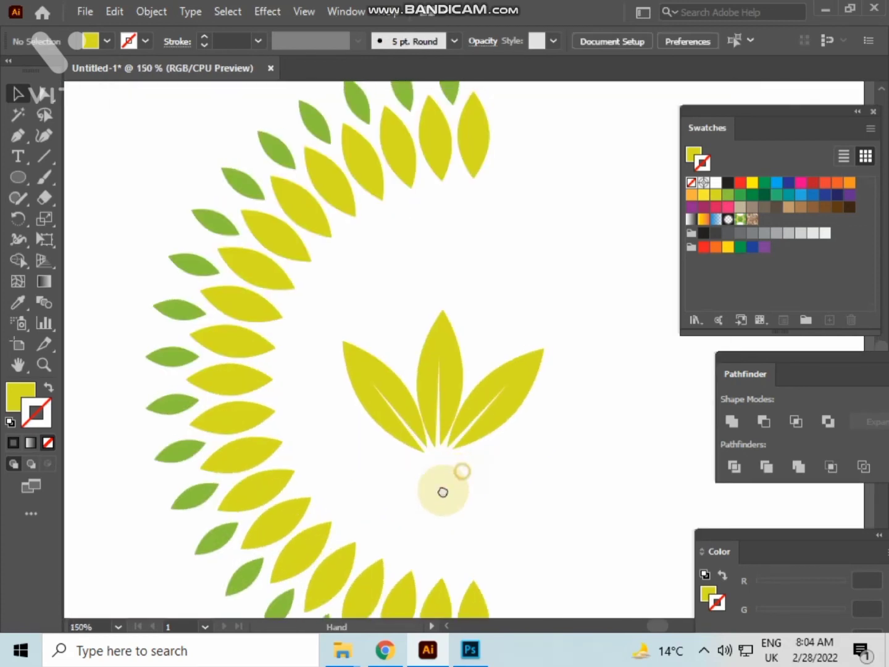
{"action": "left_click_drag", "start_coordinate": [443, 492], "coordinate": [419, 514]}
{"action": "left_click_drag", "start_coordinate": [358, 429], "coordinate": [468, 477]}
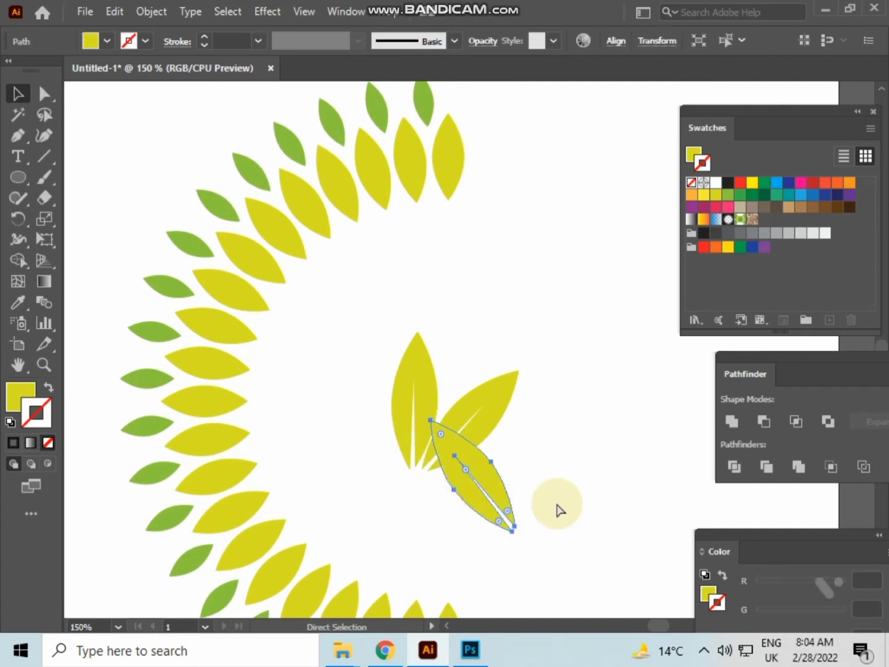
{"action": "key", "text": "ctrl+z"}
{"action": "left_click", "coordinate": [556, 504]}
Step: Rotate all three center leaves together slightly counterclockwise to level the fan
{"action": "left_click_drag", "start_coordinate": [312, 437], "coordinate": [570, 414]}
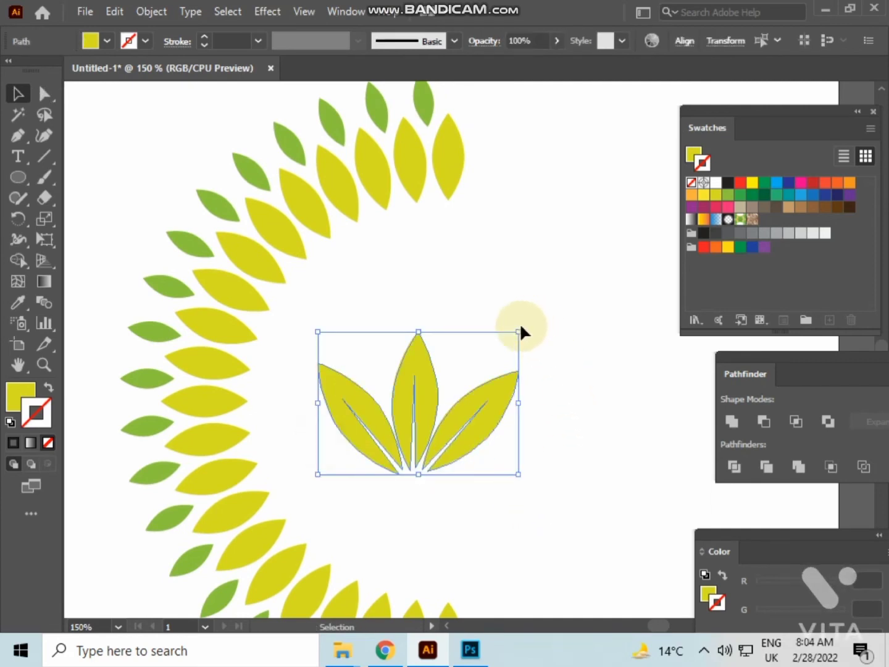
{"action": "left_click_drag", "start_coordinate": [526, 321], "coordinate": [524, 315]}
{"action": "left_click", "coordinate": [558, 384]}
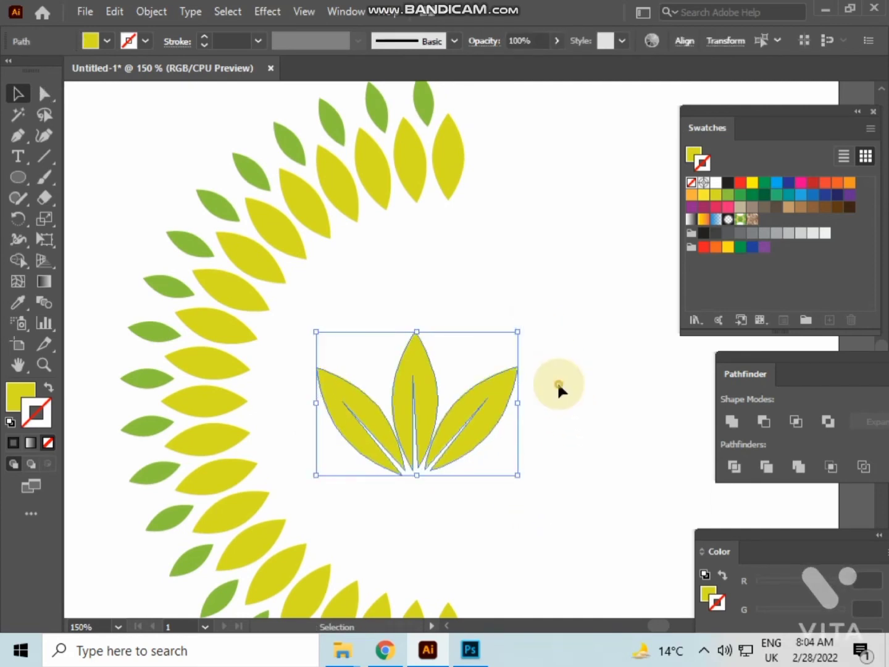
Step: Draw a small yellow-green circle centered just below the bases of the three leaves
{"action": "scroll", "coordinate": [558, 381], "scroll_direction": "down", "scroll_amount": 1, "text": "alt"}
{"action": "scroll", "coordinate": [495, 448], "scroll_direction": "up", "scroll_amount": 4, "text": "alt"}
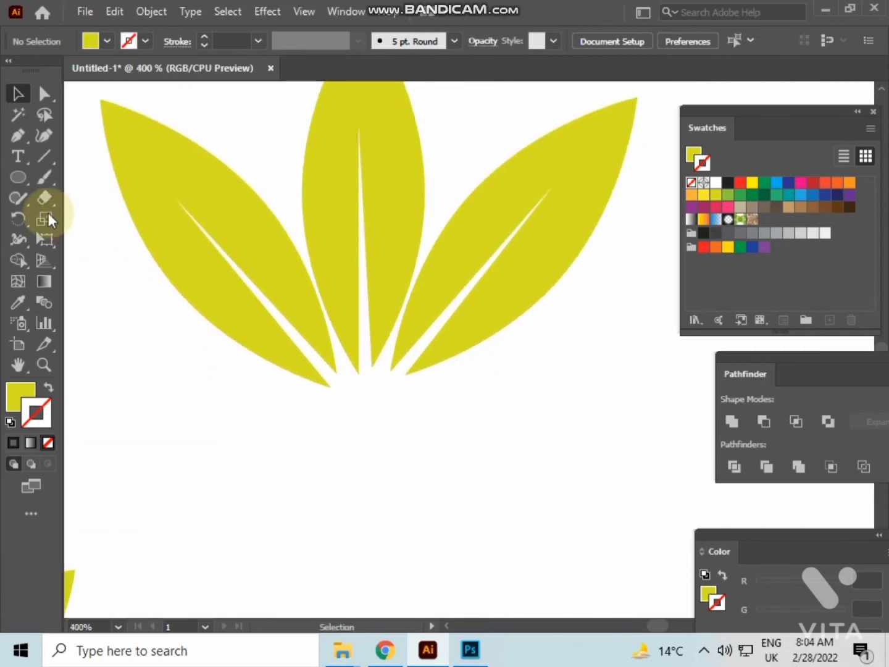
{"action": "left_click", "coordinate": [20, 178]}
{"action": "left_click_drag", "start_coordinate": [347, 393], "coordinate": [370, 404]}
{"action": "left_click", "coordinate": [18, 93]}
{"action": "left_click", "coordinate": [383, 444]}
{"action": "left_click", "coordinate": [419, 436]}
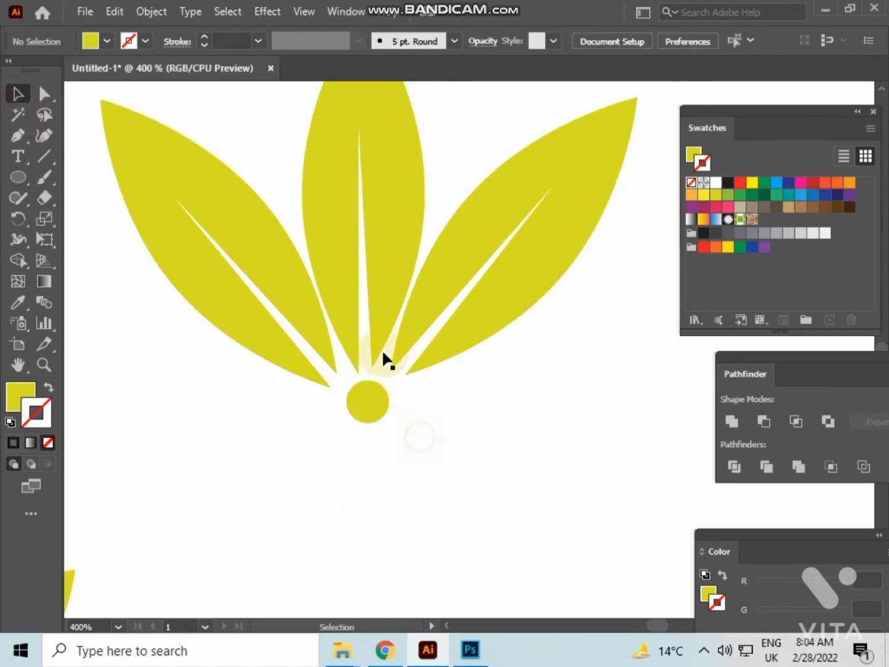
Step: Move the middle leaf slightly upward to widen its gap above the small circle
{"action": "left_click_drag", "start_coordinate": [370, 308], "coordinate": [370, 299]}
{"action": "left_click", "coordinate": [514, 446]}
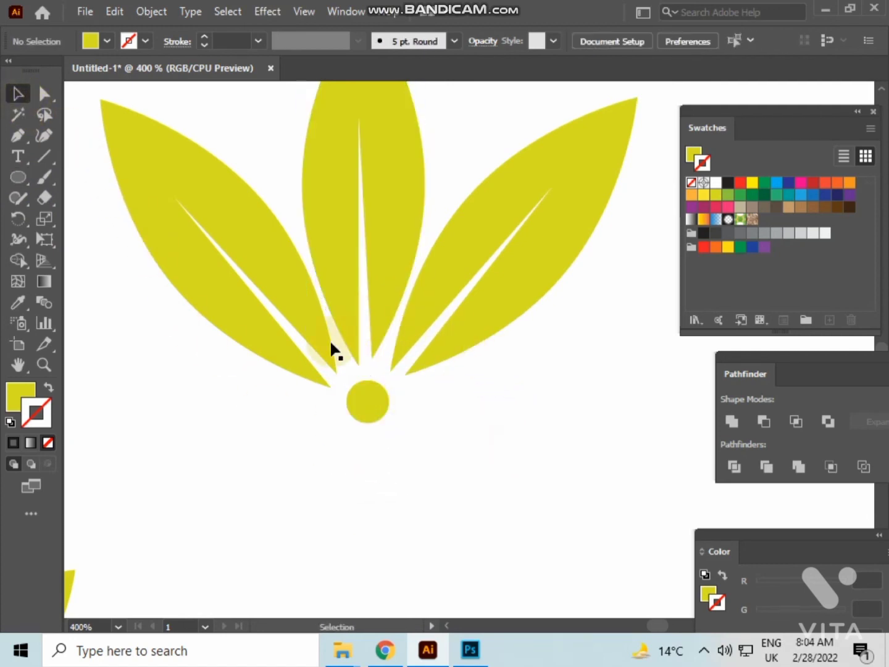
{"action": "left_click", "coordinate": [499, 318]}
{"action": "left_click", "coordinate": [546, 432]}
{"action": "scroll", "coordinate": [546, 432], "scroll_direction": "down", "scroll_amount": 4}
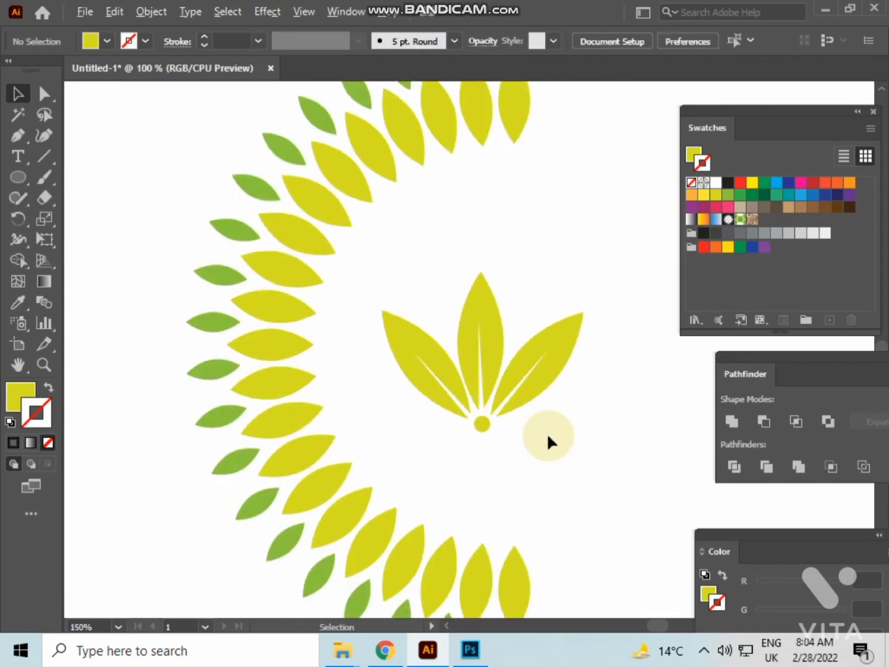
{"action": "scroll", "coordinate": [547, 432], "scroll_direction": "down", "scroll_amount": 1}
{"action": "left_click_drag", "start_coordinate": [547, 433], "coordinate": [503, 304]}
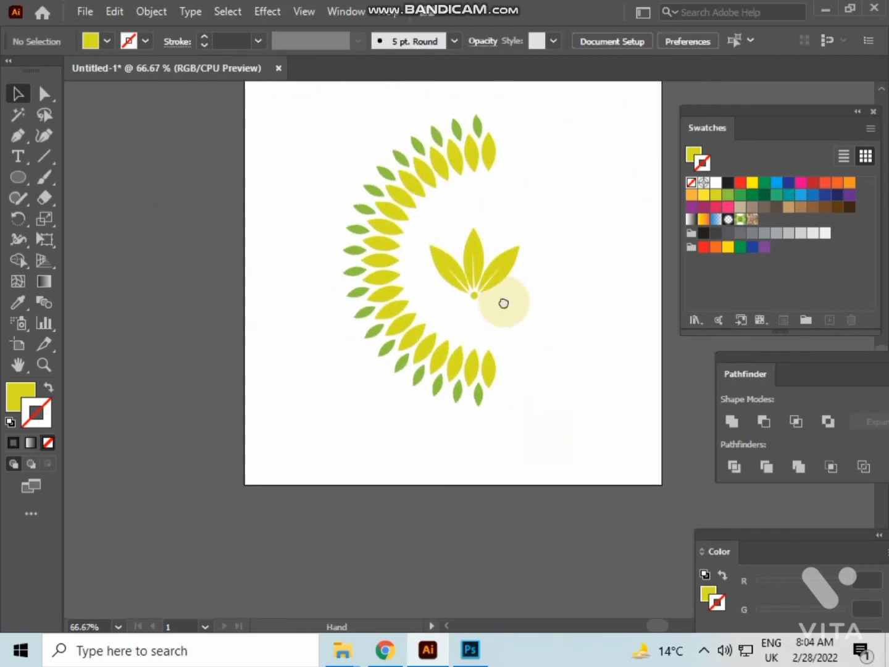
{"action": "left_click", "coordinate": [23, 155]}
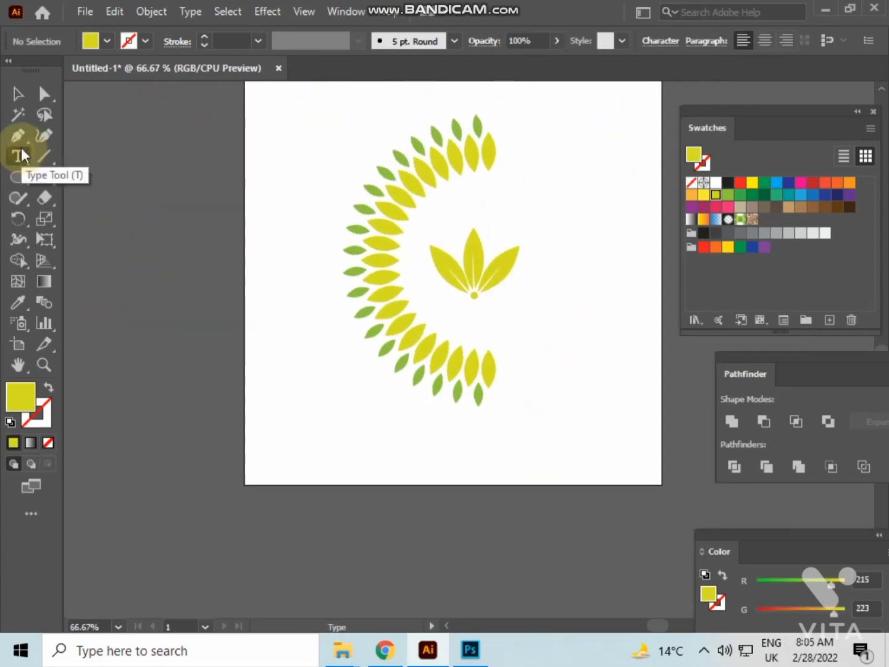
{"action": "left_click", "coordinate": [320, 454]}
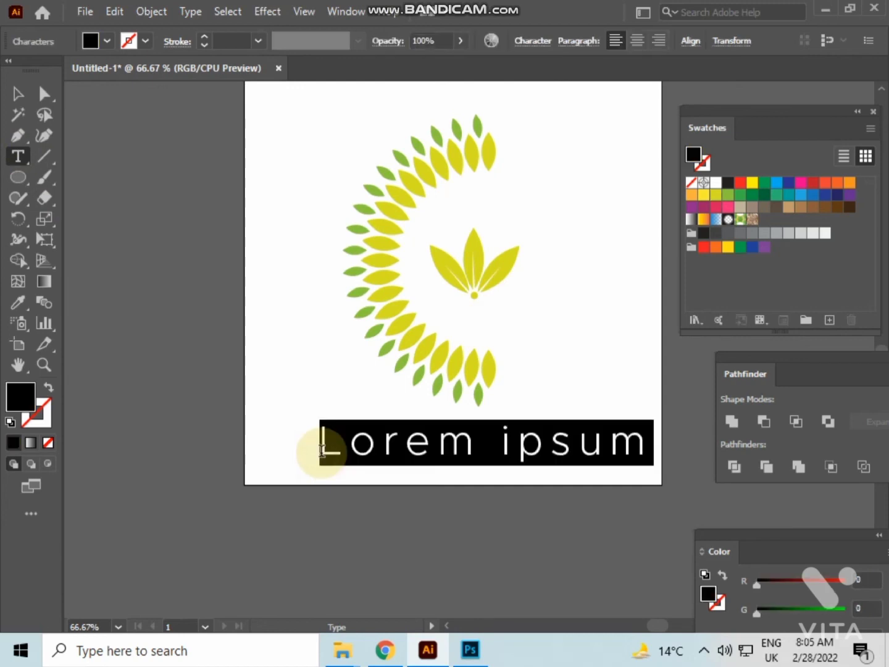
{"action": "key", "text": "BackSpace"}
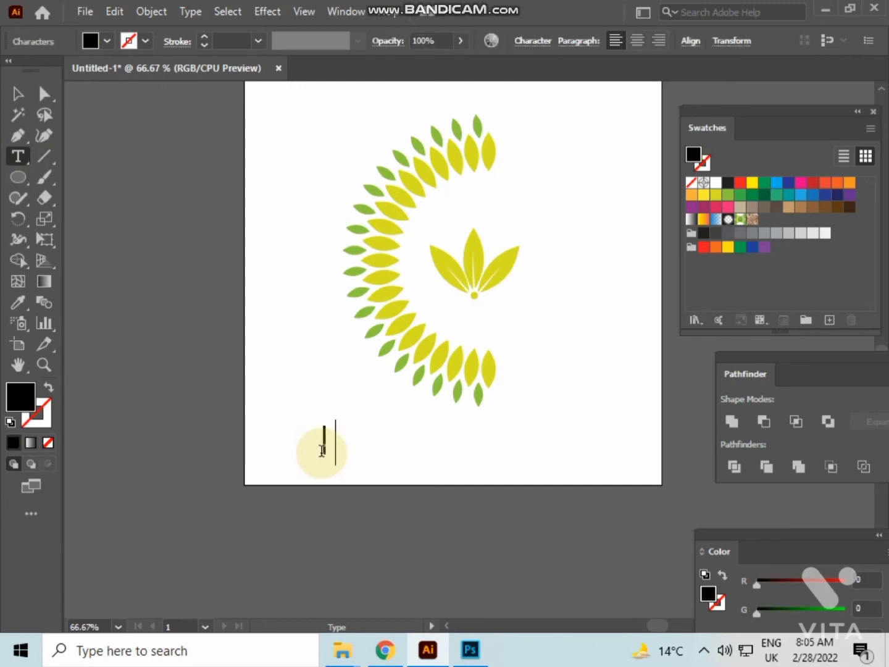
{"action": "key", "text": "BackSpace"}
Step: Set the type to Metropolis Bold at 60 pt with 0 tracking
{"action": "left_click", "coordinate": [18, 156]}
{"action": "left_click", "coordinate": [660, 41]}
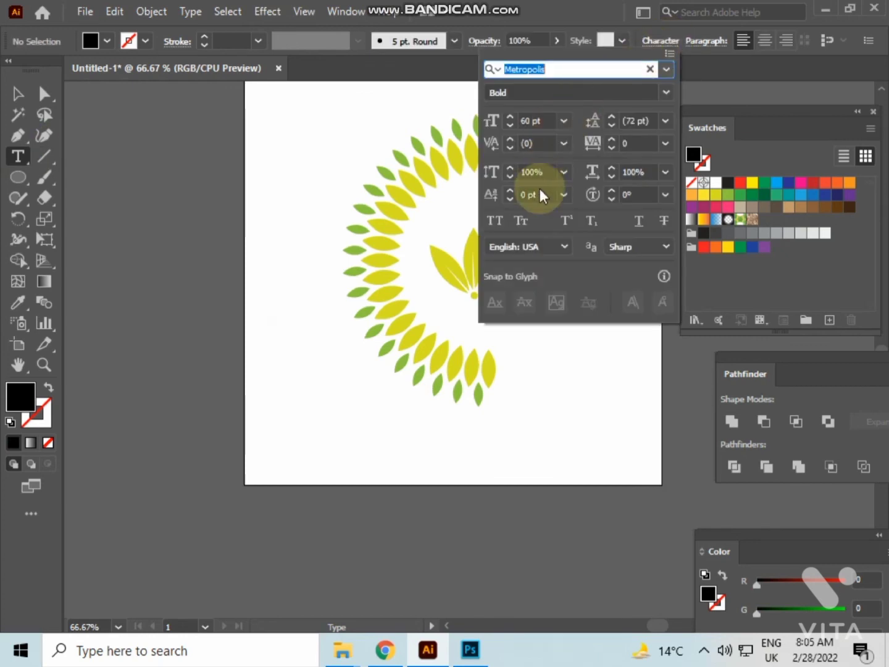
{"action": "left_click", "coordinate": [371, 458]}
Step: Add the title "LEAF LIFE" below the leaf design and enlarge it proportionally from its center
{"action": "left_click", "coordinate": [360, 460]}
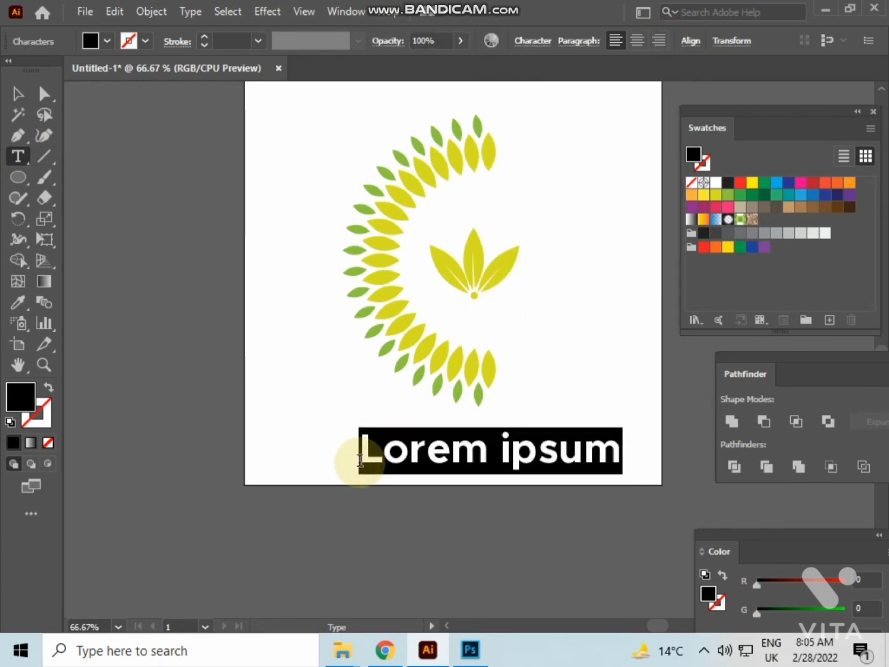
{"action": "key", "text": "BackSpace"}
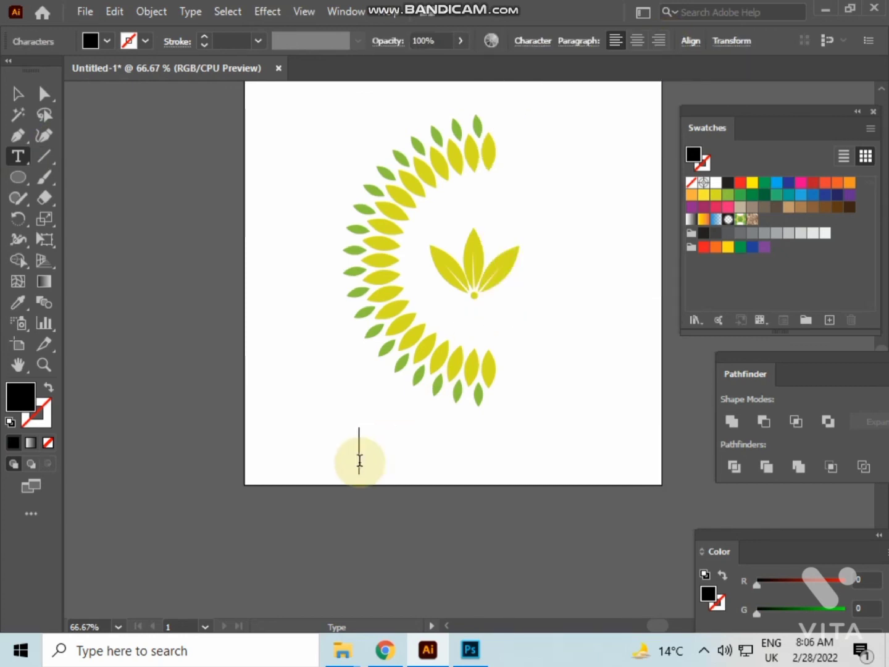
{"action": "type", "text": "LEAF LI"}
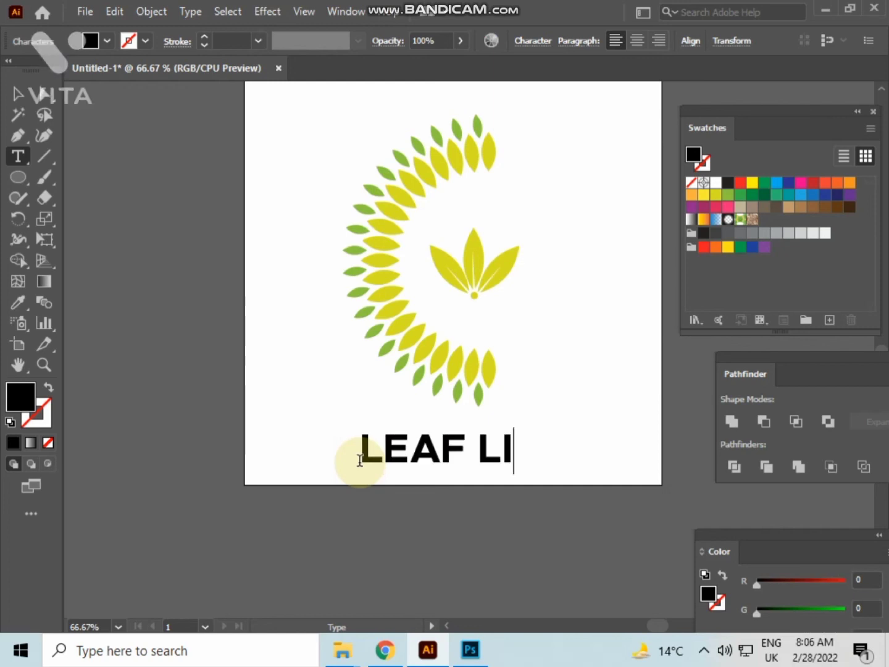
{"action": "type", "text": "FE"}
{"action": "left_click", "coordinate": [18, 94]}
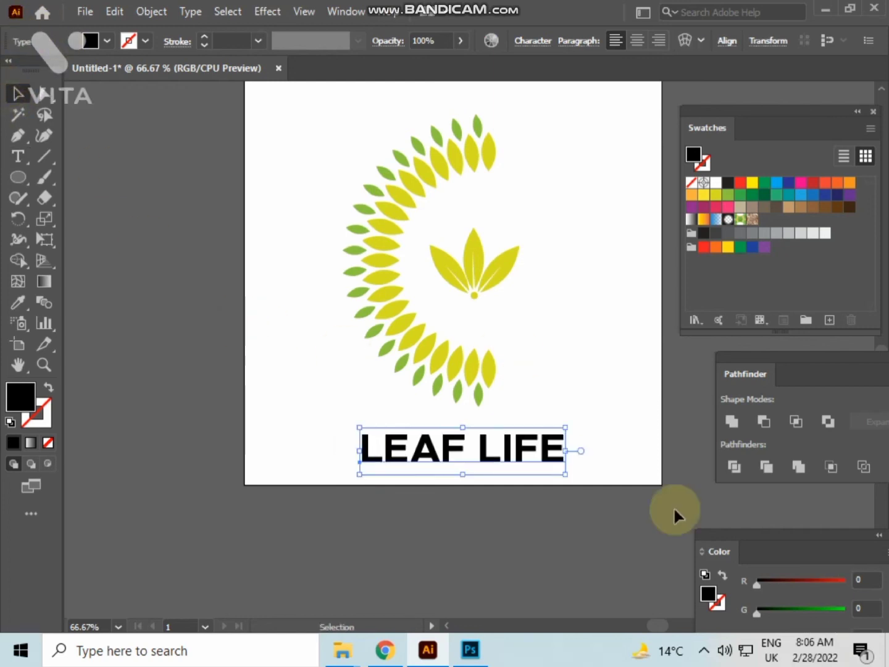
{"action": "left_click_drag", "start_coordinate": [565, 474], "coordinate": [605, 491]}
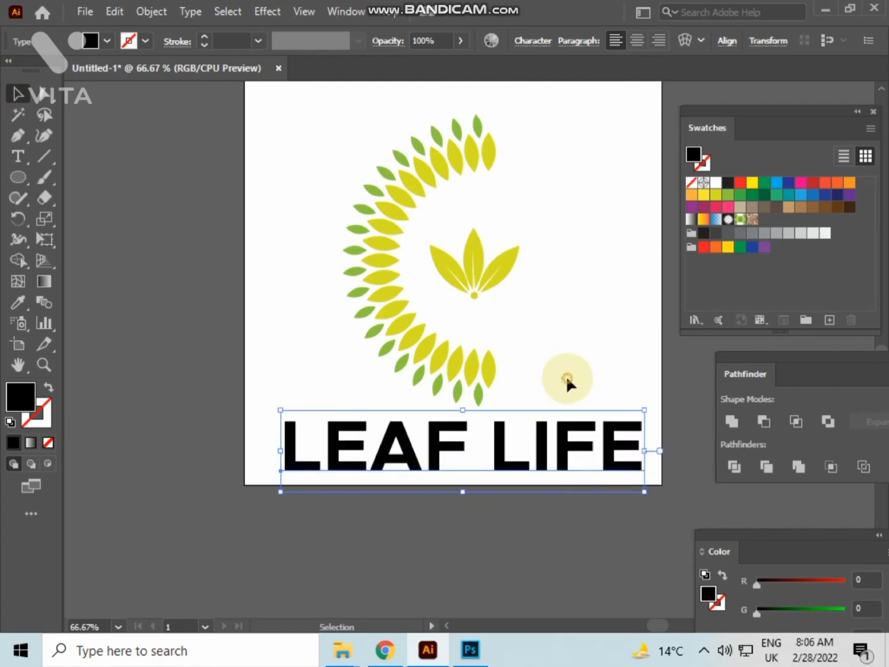
Step: Move the whole leaf design together with the LEAF LIFE title upward on the artboard to free space below
{"action": "left_click", "coordinate": [307, 130]}
{"action": "left_click_drag", "start_coordinate": [307, 130], "coordinate": [605, 526]}
{"action": "scroll", "coordinate": [528, 411], "scroll_direction": "up", "scroll_amount": 1}
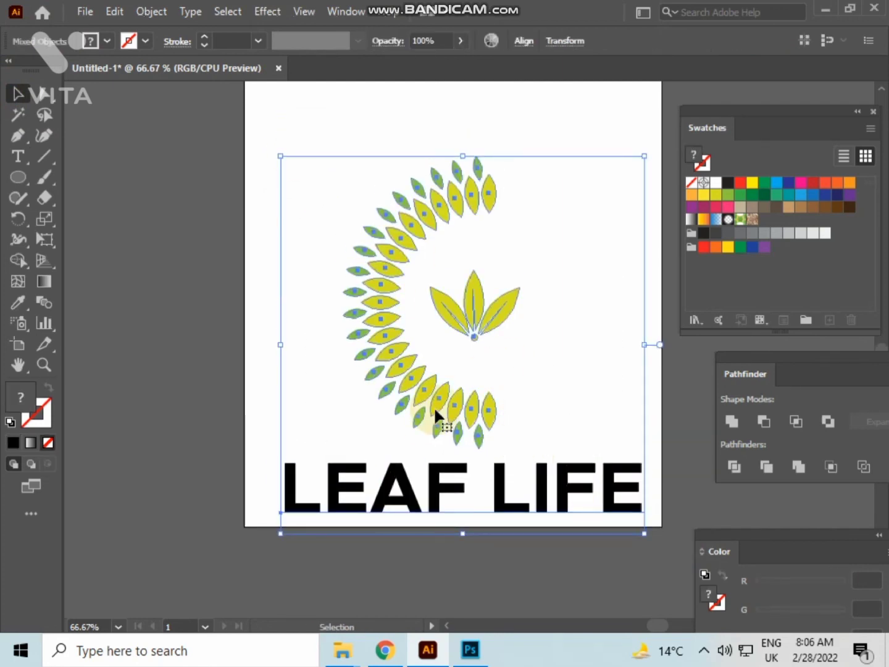
{"action": "left_click_drag", "start_coordinate": [435, 406], "coordinate": [437, 342]}
{"action": "left_click", "coordinate": [209, 284]}
{"action": "scroll", "coordinate": [486, 480], "scroll_direction": "up", "scroll_amount": 1}
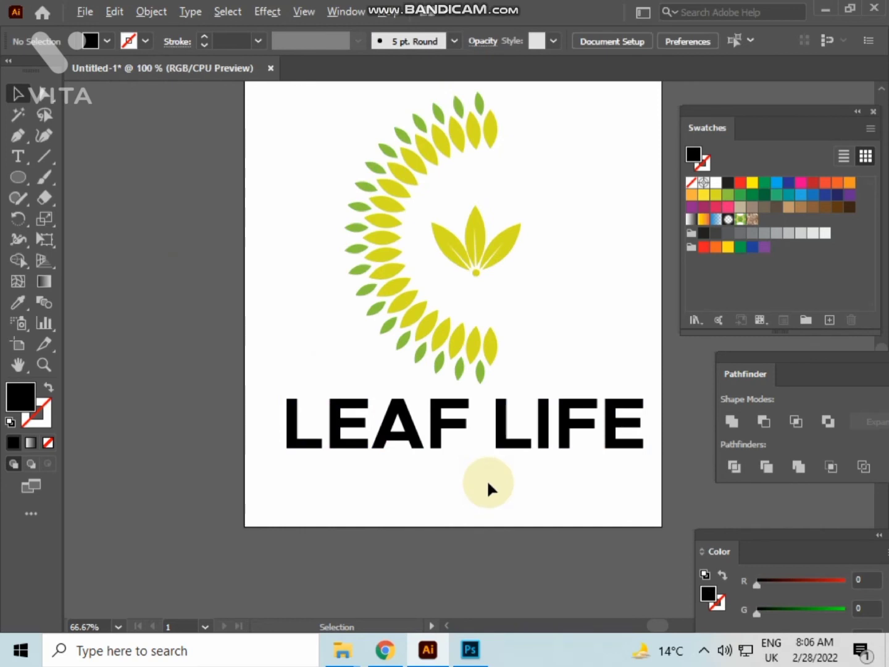
Step: Add the text "TAGLINE" just below the LEAF LIFE title
{"action": "key", "text": "space"}
{"action": "left_click_drag", "start_coordinate": [437, 459], "coordinate": [398, 396]}
{"action": "left_click", "coordinate": [18, 156]}
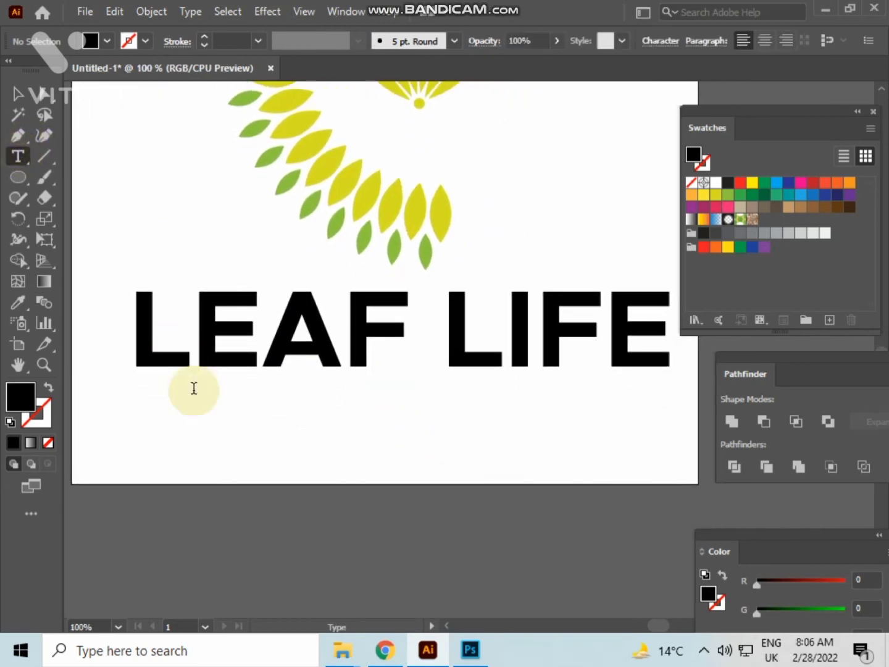
{"action": "left_click", "coordinate": [212, 417]}
{"action": "key", "text": "BackSpace"}
{"action": "type", "text": "T"}
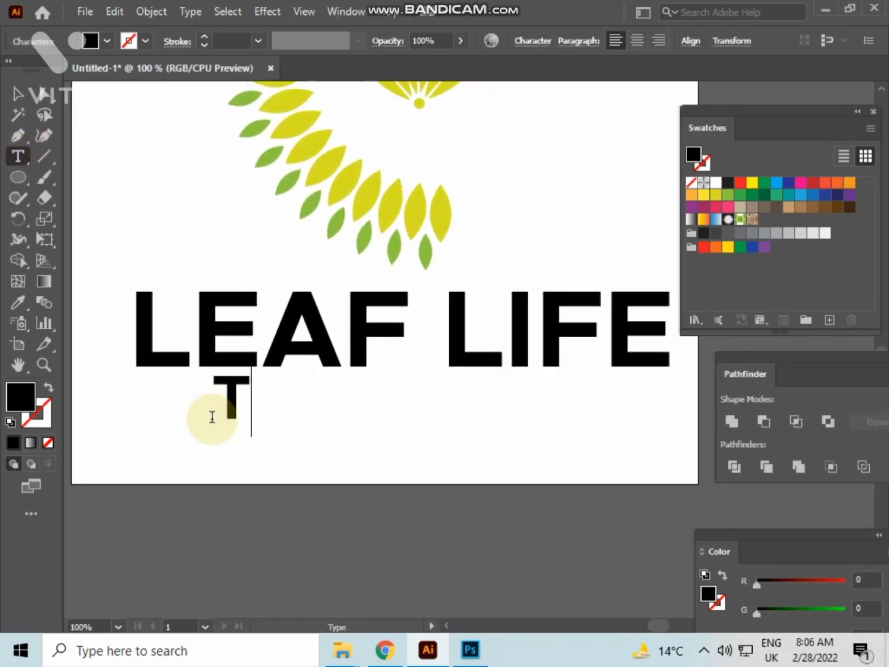
{"action": "type", "text": "AGL"}
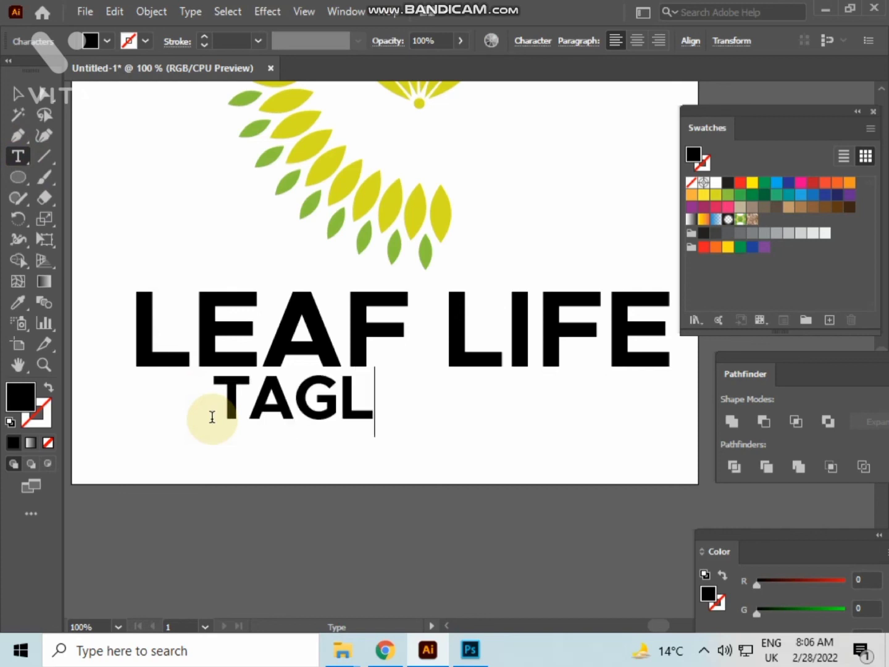
{"action": "type", "text": "INE"}
{"action": "left_click", "coordinate": [17, 94]}
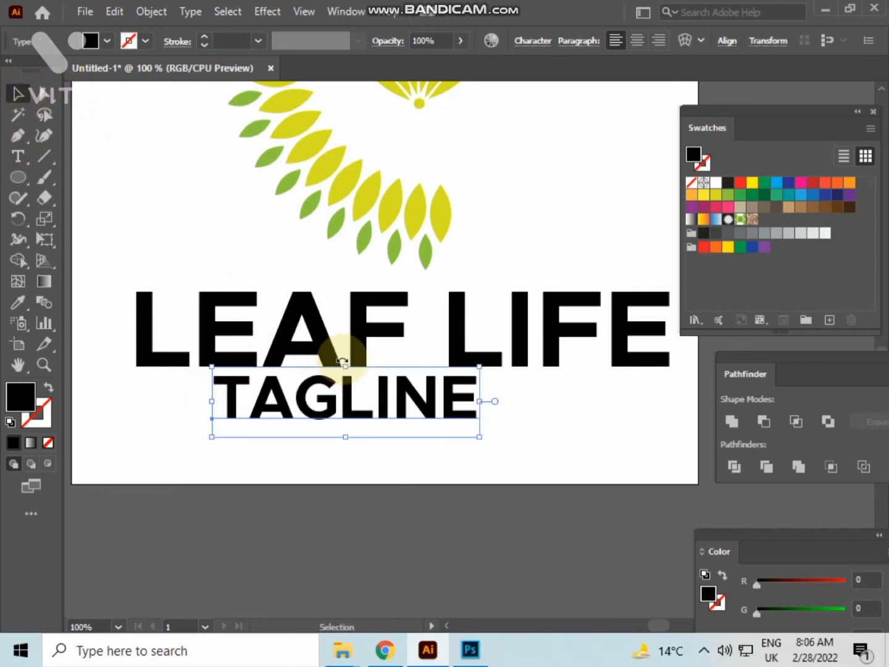
Step: Align the LEAF LIFE title and the TAGLINE text to each other by their horizontal centers
{"action": "left_click", "coordinate": [363, 325], "text": "shift"}
{"action": "left_click", "coordinate": [692, 42]}
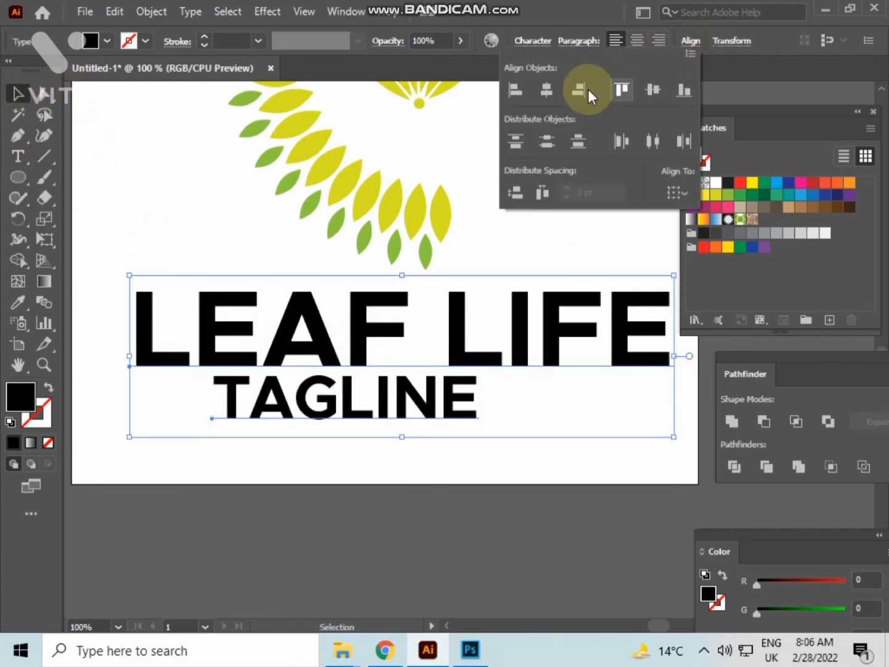
{"action": "left_click", "coordinate": [546, 92]}
{"action": "left_click", "coordinate": [581, 464]}
{"action": "key", "text": "ctrl+minus"}
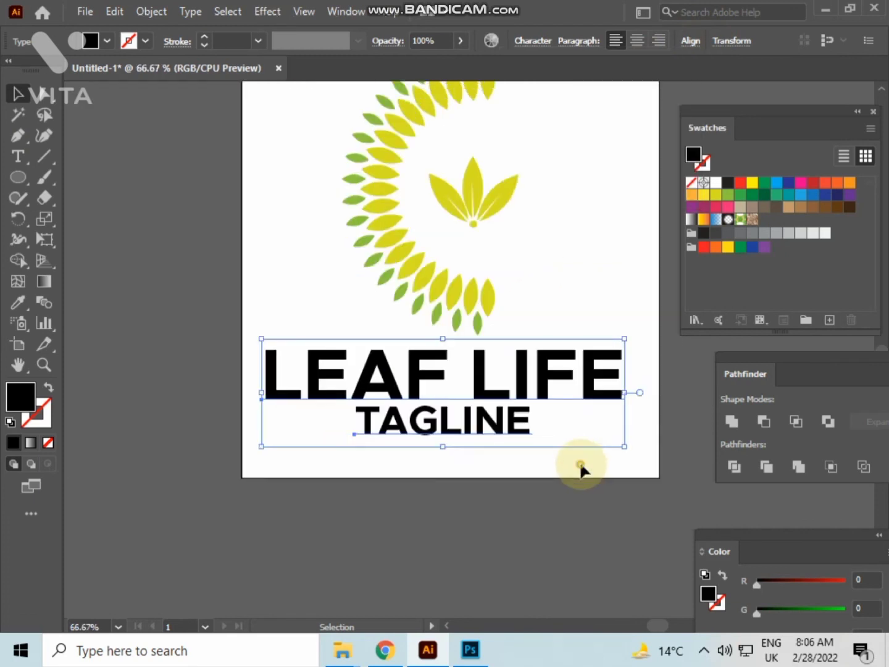
Step: Shift the title and tagline together slightly to the right beneath the leaf design
{"action": "left_click_drag", "start_coordinate": [311, 326], "coordinate": [486, 426]}
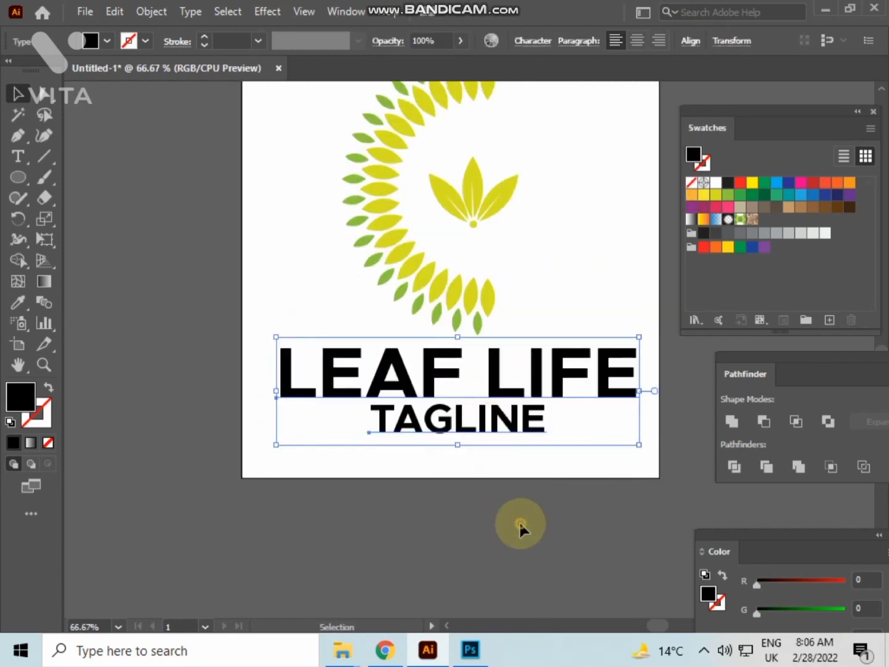
{"action": "left_click", "coordinate": [518, 519]}
{"action": "left_click", "coordinate": [492, 433]}
{"action": "left_click", "coordinate": [488, 455]}
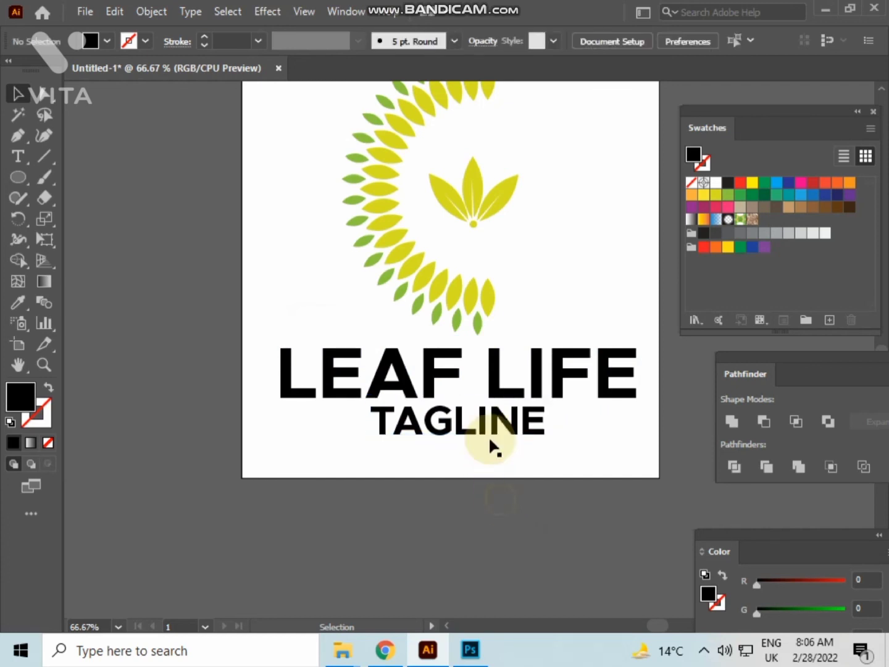
Step: Set the TAGLINE text to Metropolis Thin with a tracking of 75
{"action": "left_click", "coordinate": [503, 421]}
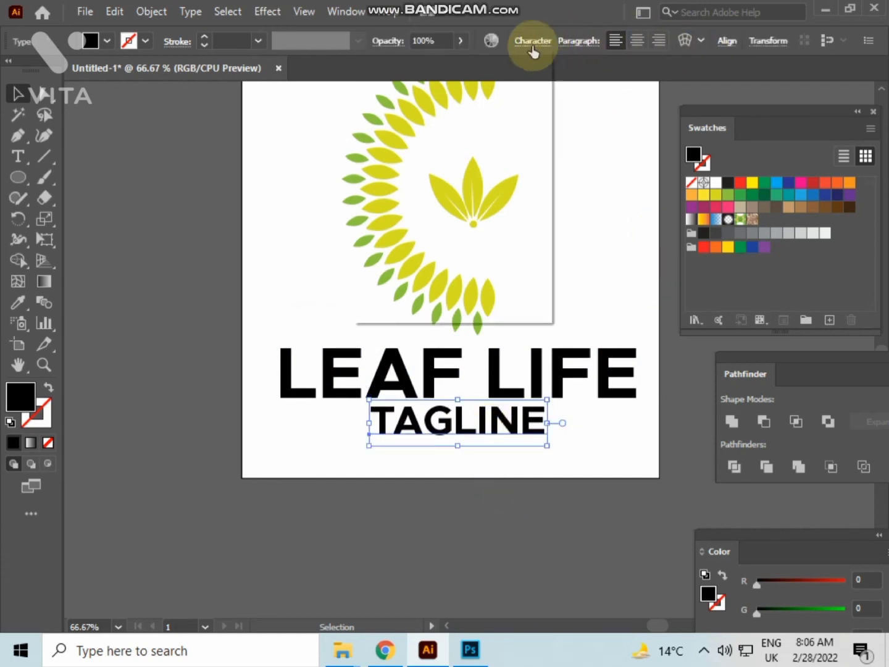
{"action": "left_click", "coordinate": [541, 42]}
{"action": "left_click", "coordinate": [536, 94]}
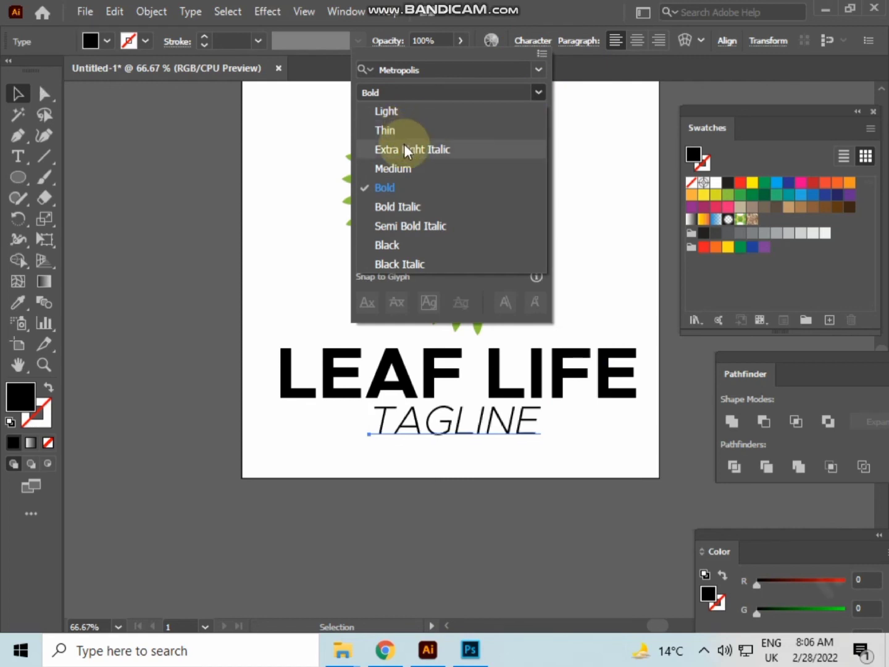
{"action": "left_click", "coordinate": [397, 129]}
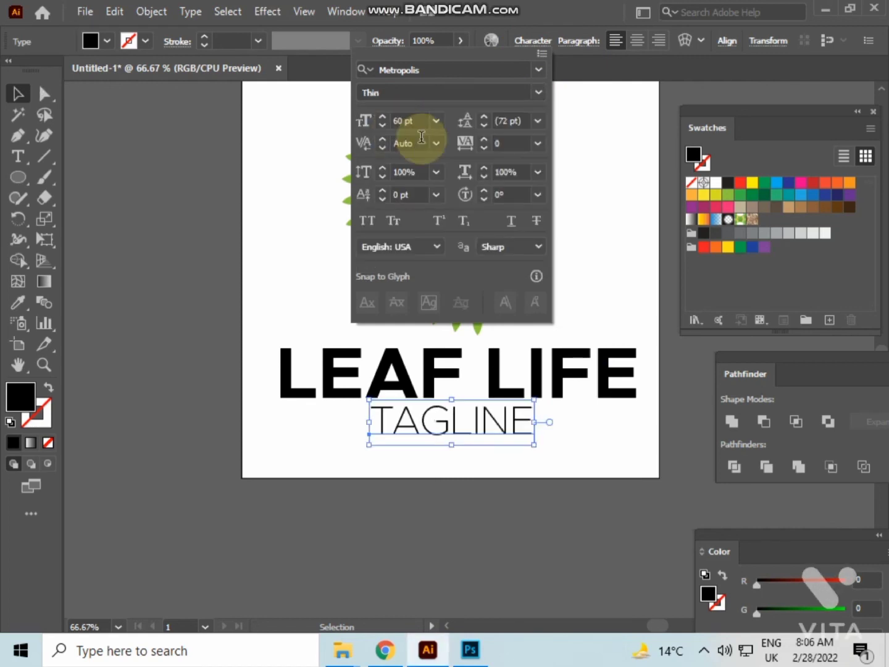
{"action": "type", "text": "15"}
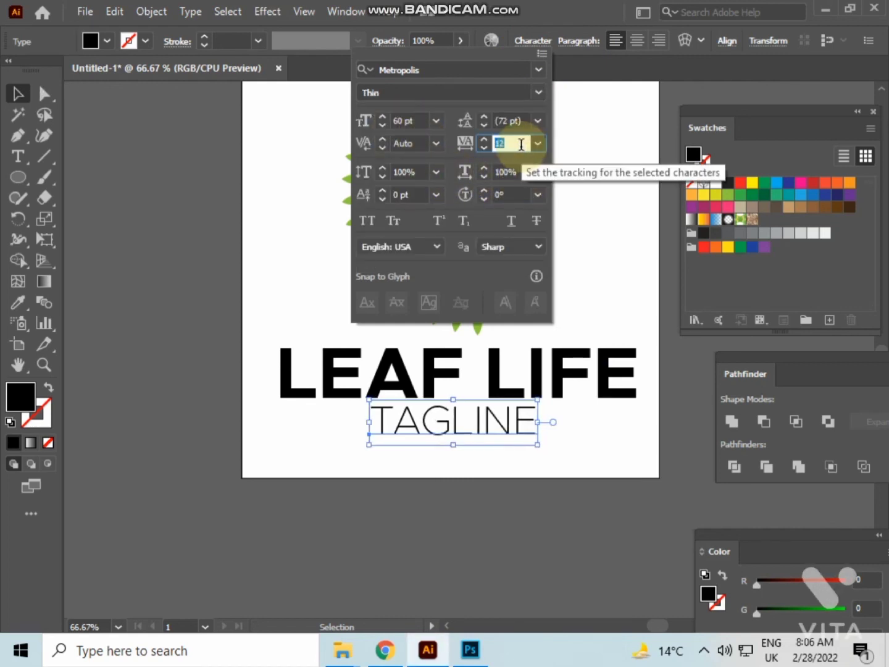
{"action": "left_click", "coordinate": [537, 149]}
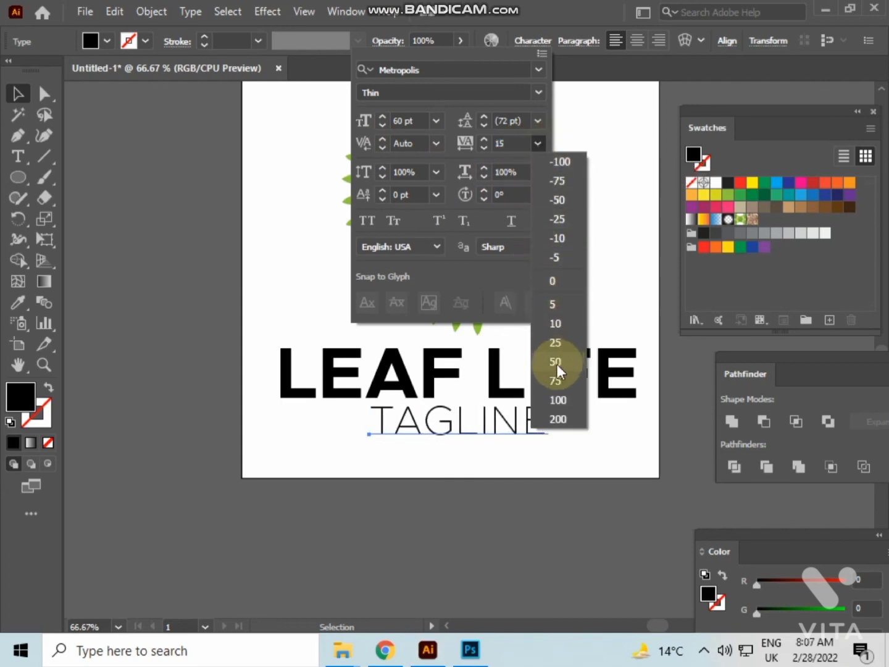
{"action": "left_click", "coordinate": [558, 381]}
{"action": "left_click", "coordinate": [644, 513]}
{"action": "scroll", "coordinate": [644, 507], "scroll_direction": "up", "scroll_amount": 1}
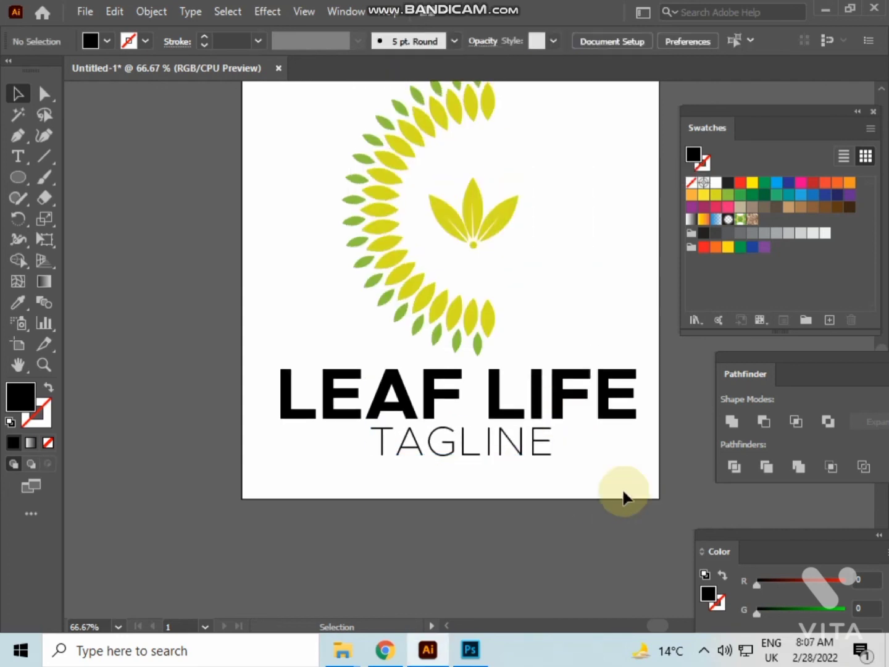
Step: Expand the LEAF LIFE title and the TAGLINE text into editable shapes
{"action": "left_click_drag", "start_coordinate": [339, 406], "coordinate": [679, 492]}
{"action": "left_click", "coordinate": [150, 11]}
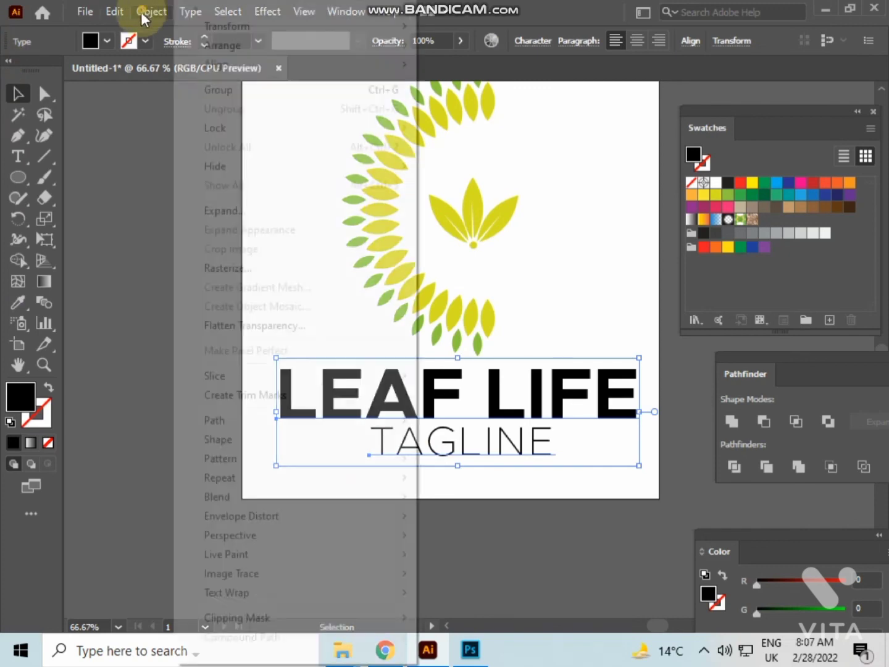
{"action": "left_click", "coordinate": [229, 209]}
{"action": "left_click", "coordinate": [408, 422]}
{"action": "left_click", "coordinate": [260, 519]}
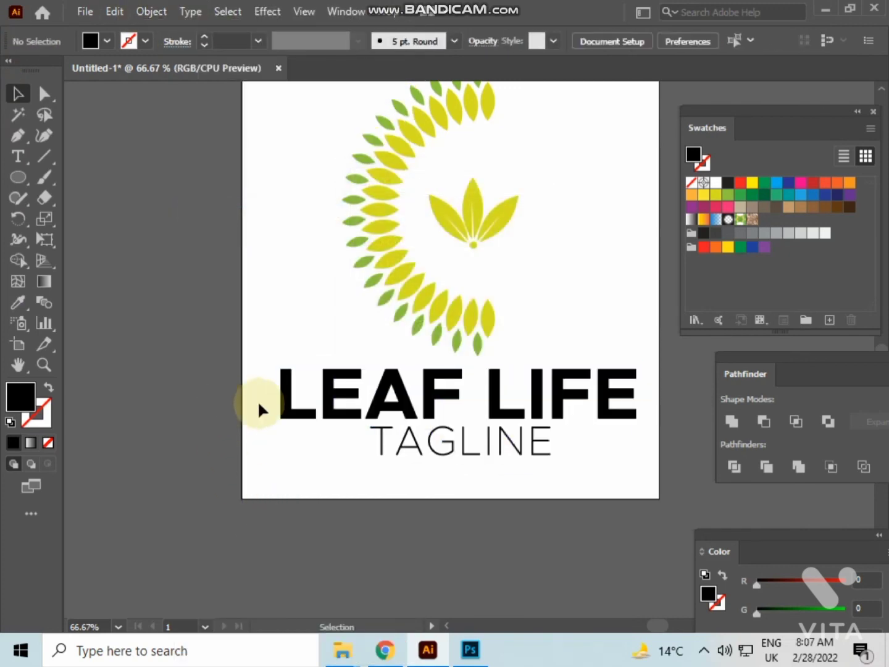
Step: Ungroup the expanded LEAF LIFE title into separate letters
{"action": "left_click", "coordinate": [151, 15]}
{"action": "left_click", "coordinate": [76, 229]}
{"action": "left_click", "coordinate": [618, 414]}
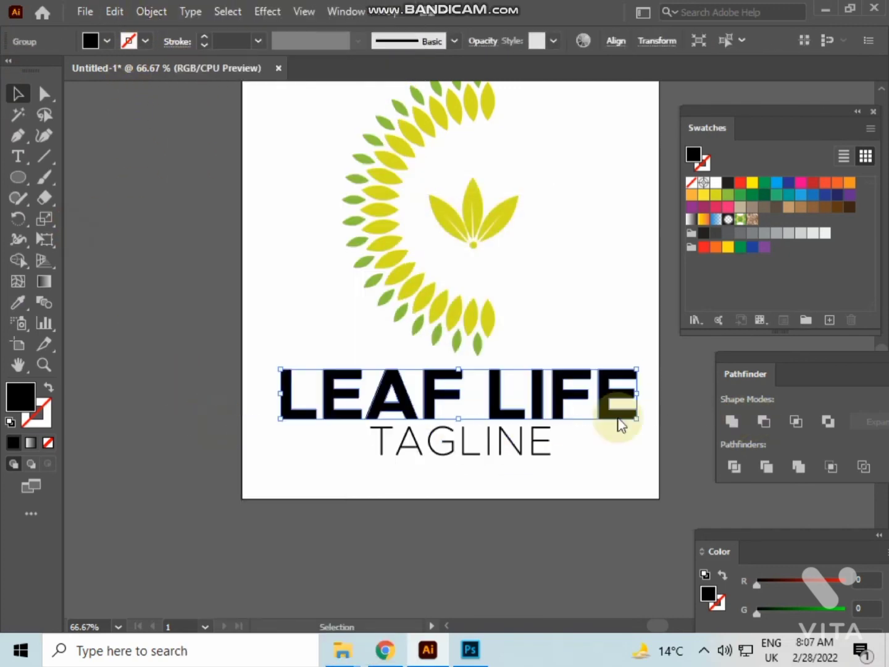
{"action": "left_click", "coordinate": [151, 11]}
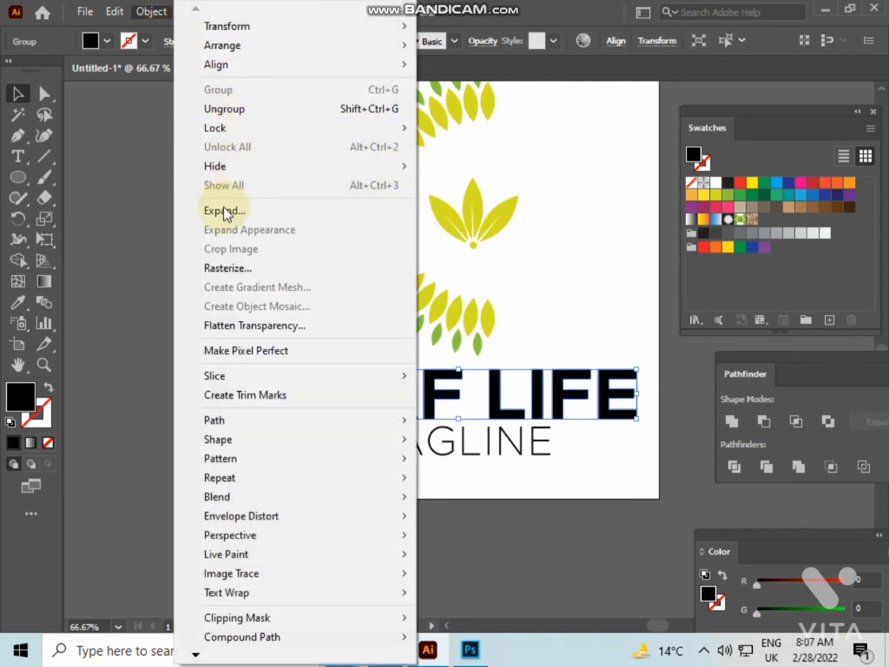
{"action": "left_click", "coordinate": [225, 108]}
{"action": "left_click", "coordinate": [163, 246]}
Step: Fill the letters of LEAF with the light green swatch (R 141, G 198)
{"action": "left_click_drag", "start_coordinate": [208, 370], "coordinate": [435, 392]}
{"action": "left_click", "coordinate": [727, 195]}
{"action": "left_click", "coordinate": [596, 320]}
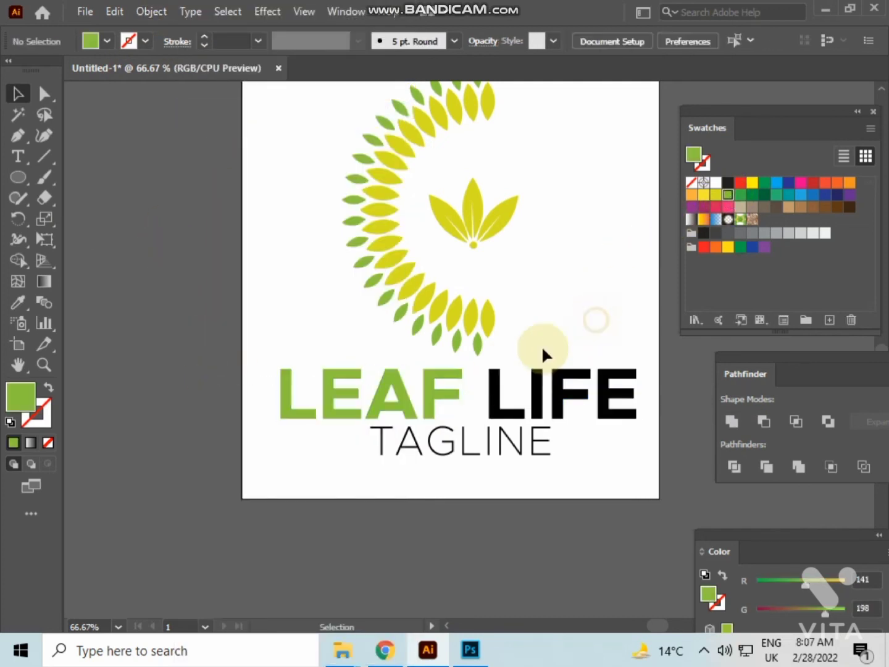
Step: Fill the letters of LIFE with the yellow-green swatch (R 215, G 223) matching the large leaves
{"action": "left_click_drag", "start_coordinate": [489, 374], "coordinate": [473, 426]}
{"action": "left_click", "coordinate": [708, 195]}
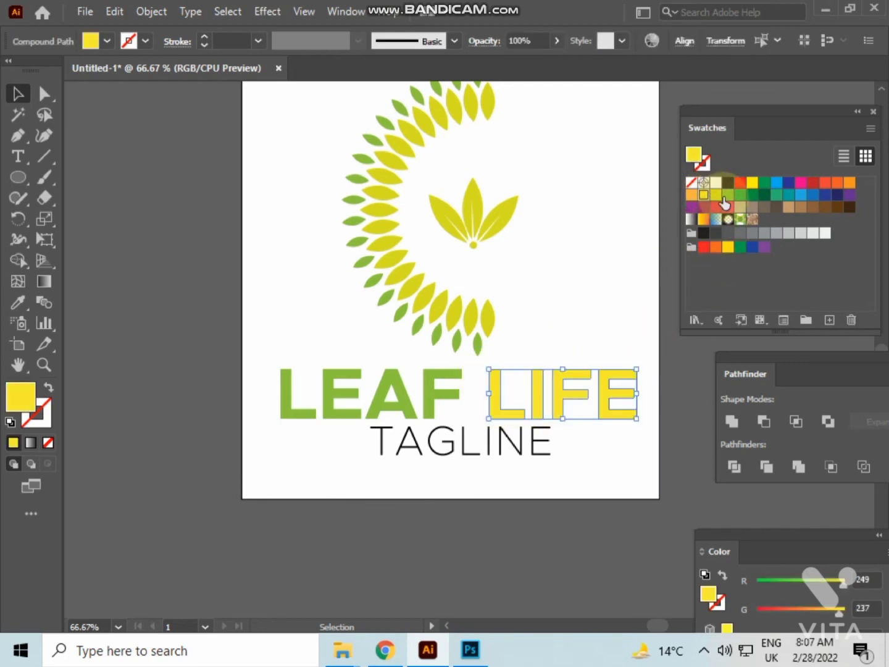
{"action": "left_click", "coordinate": [728, 195]}
{"action": "left_click", "coordinate": [708, 200]}
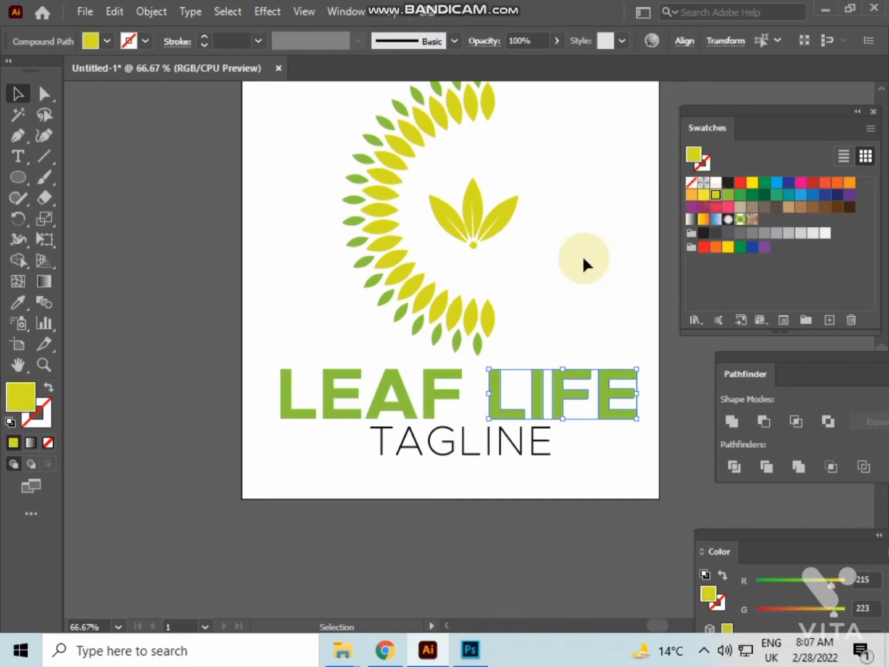
{"action": "left_click", "coordinate": [558, 262]}
Step: Fill the TAGLINE lettering with the same light green as the word LEAF (R 141, G 198)
{"action": "scroll", "coordinate": [542, 309], "scroll_direction": "down", "scroll_amount": 1}
{"action": "left_click_drag", "start_coordinate": [347, 453], "coordinate": [551, 421]}
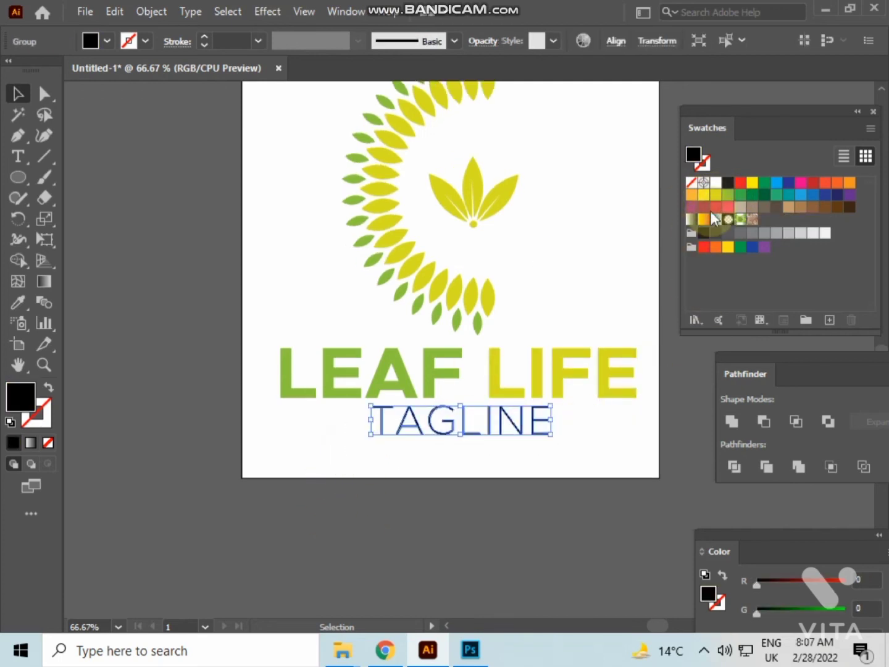
{"action": "left_click", "coordinate": [728, 195]}
{"action": "left_click", "coordinate": [564, 279]}
{"action": "scroll", "coordinate": [564, 279], "scroll_direction": "up", "scroll_amount": 1}
{"action": "scroll", "coordinate": [564, 280], "scroll_direction": "up", "scroll_amount": 2}
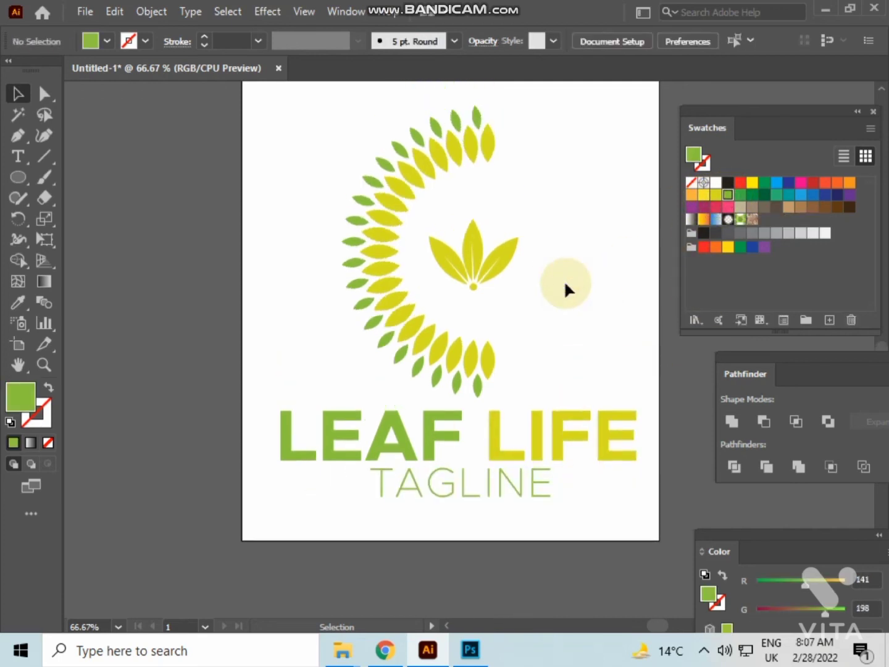